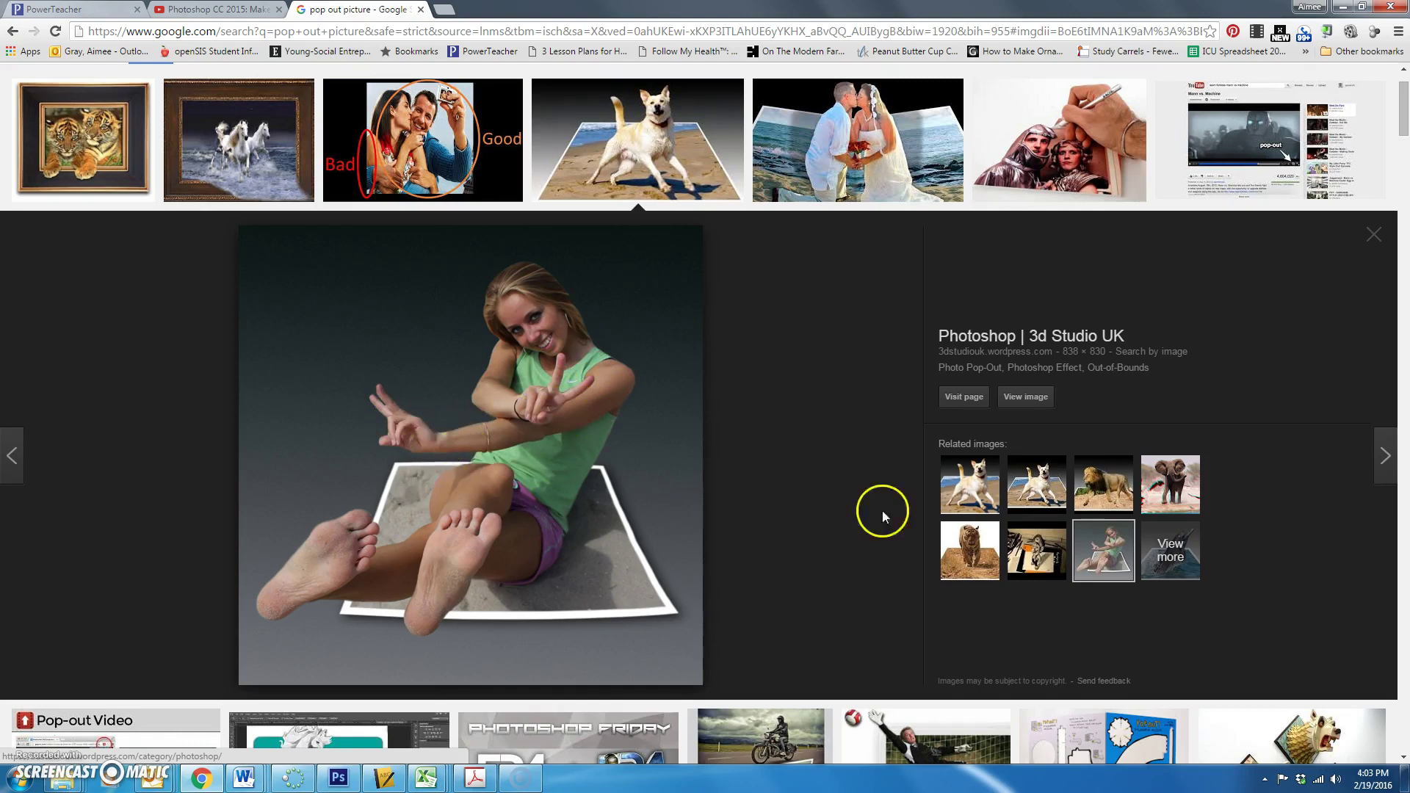
# - Examine the dog and lion pop-out photo examples in the image search results
pyautogui.click(976, 493)
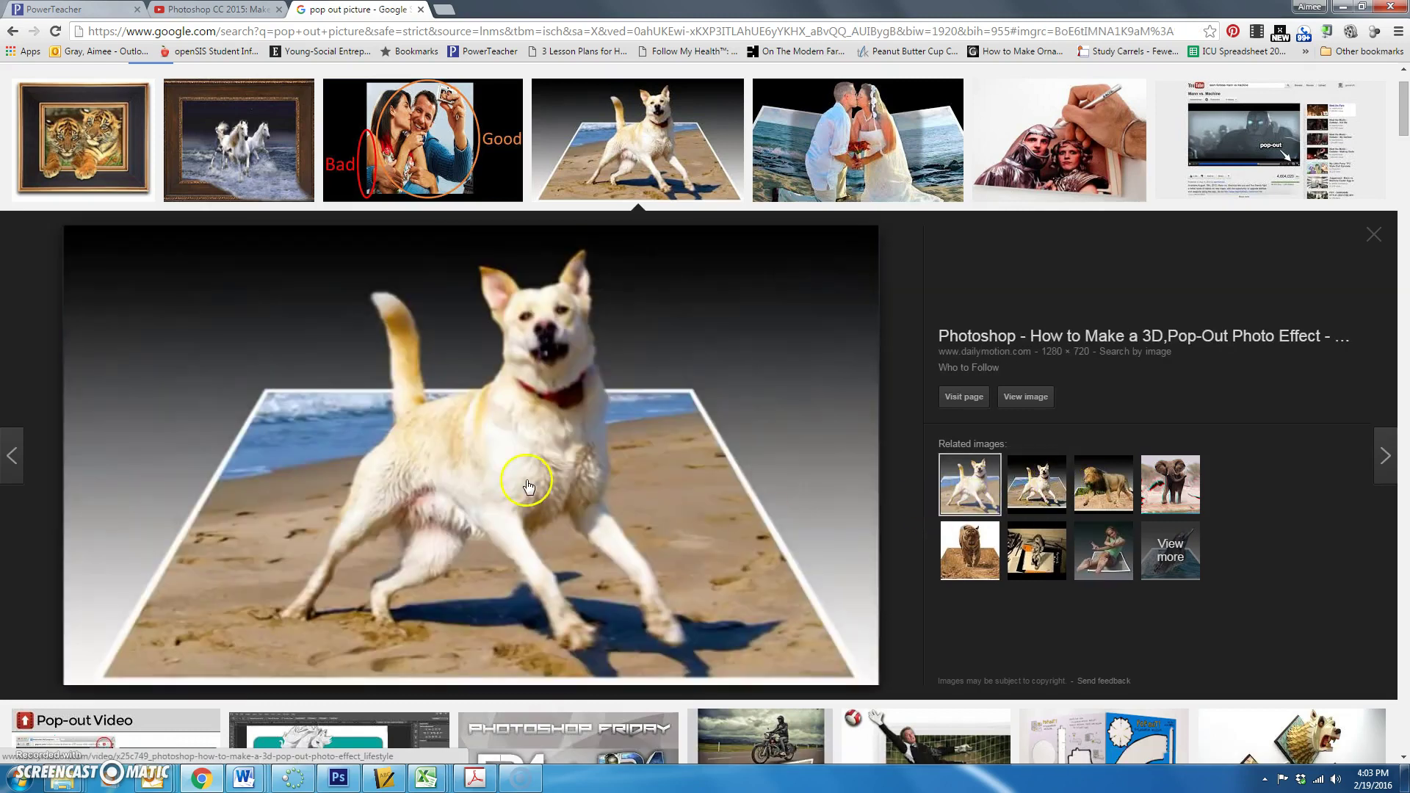
pyautogui.click(1106, 484)
pyautogui.scroll(2, 476, 481)
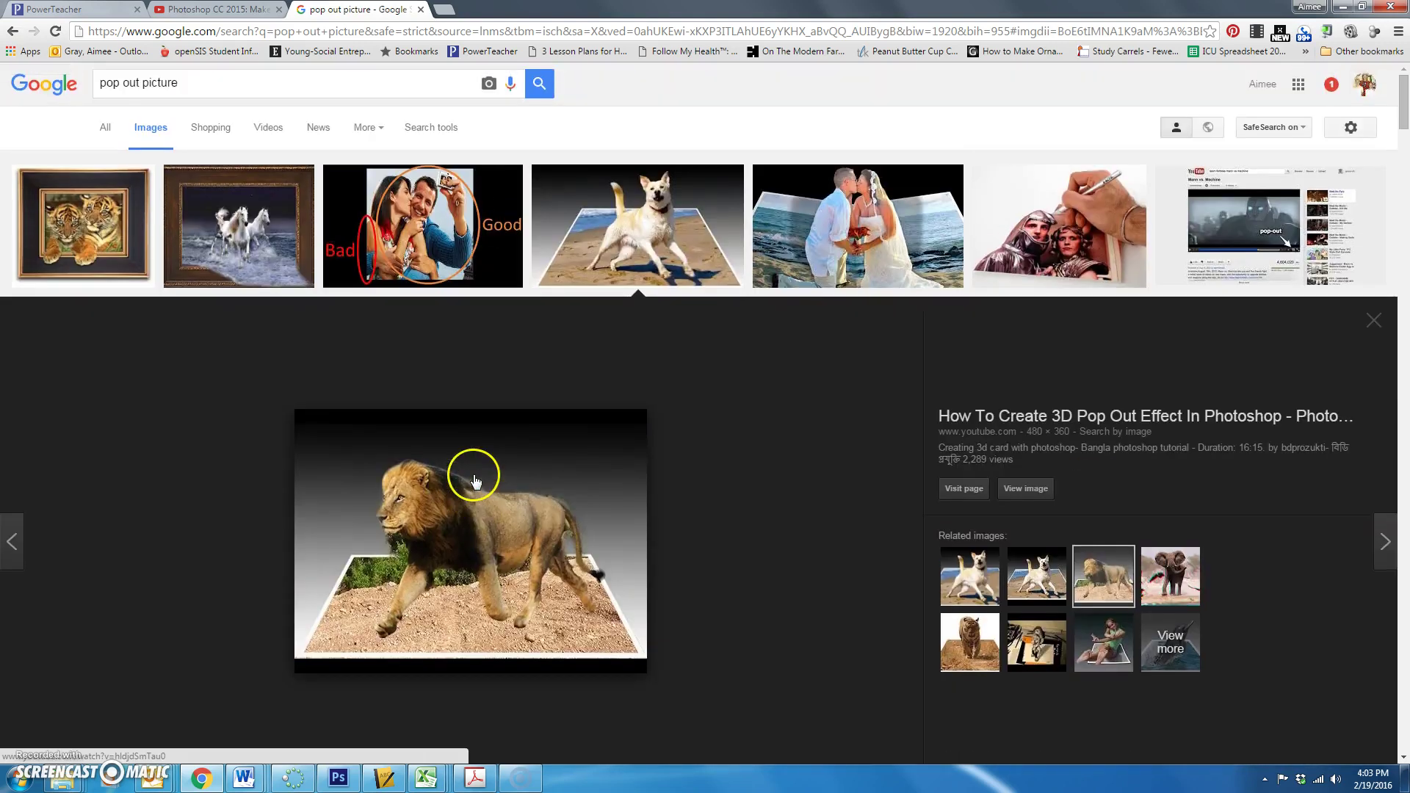
pyautogui.scroll(-1, 473, 481)
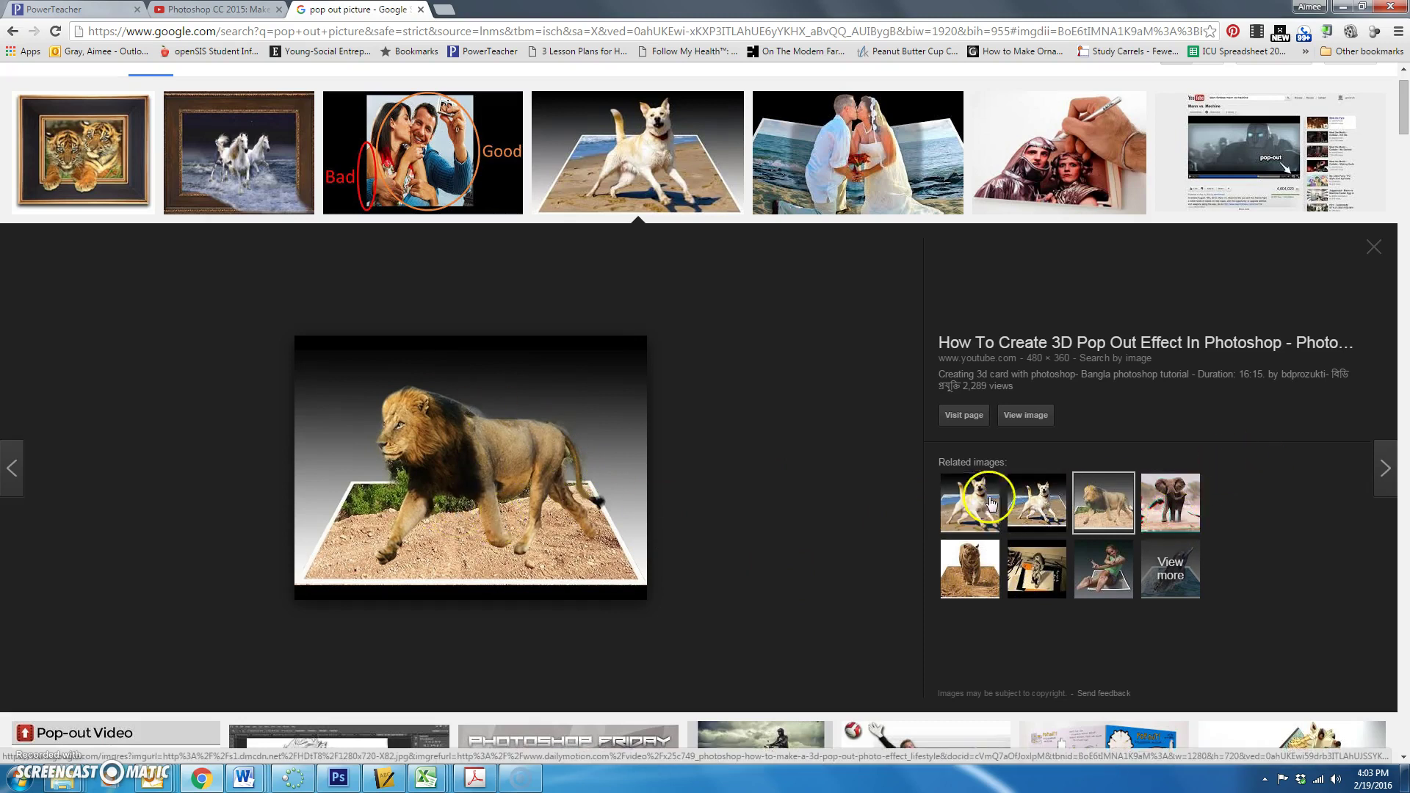
pyautogui.click(964, 505)
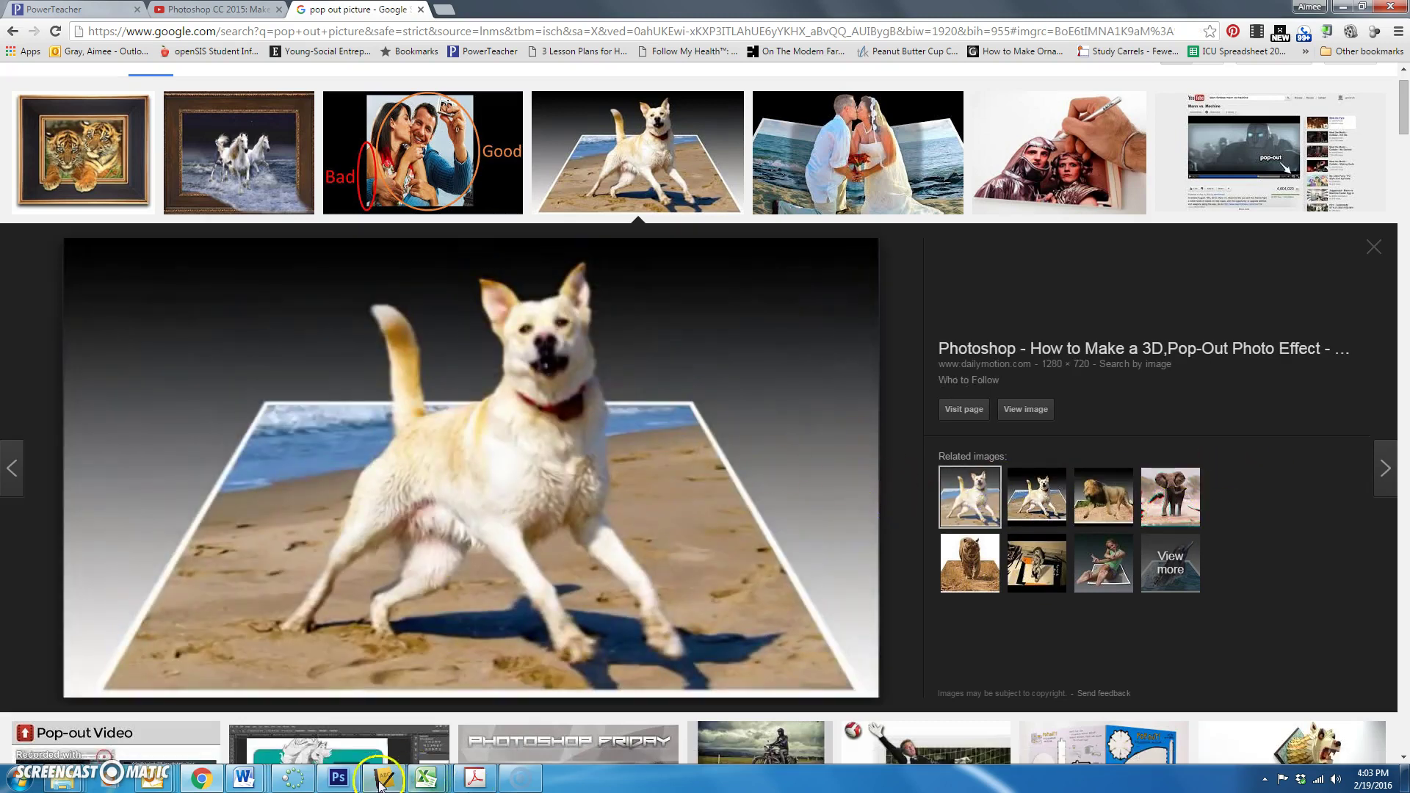
# - Switch to Photoshop and duplicate the Background layer of the surfer photo
pyautogui.click(340, 779)
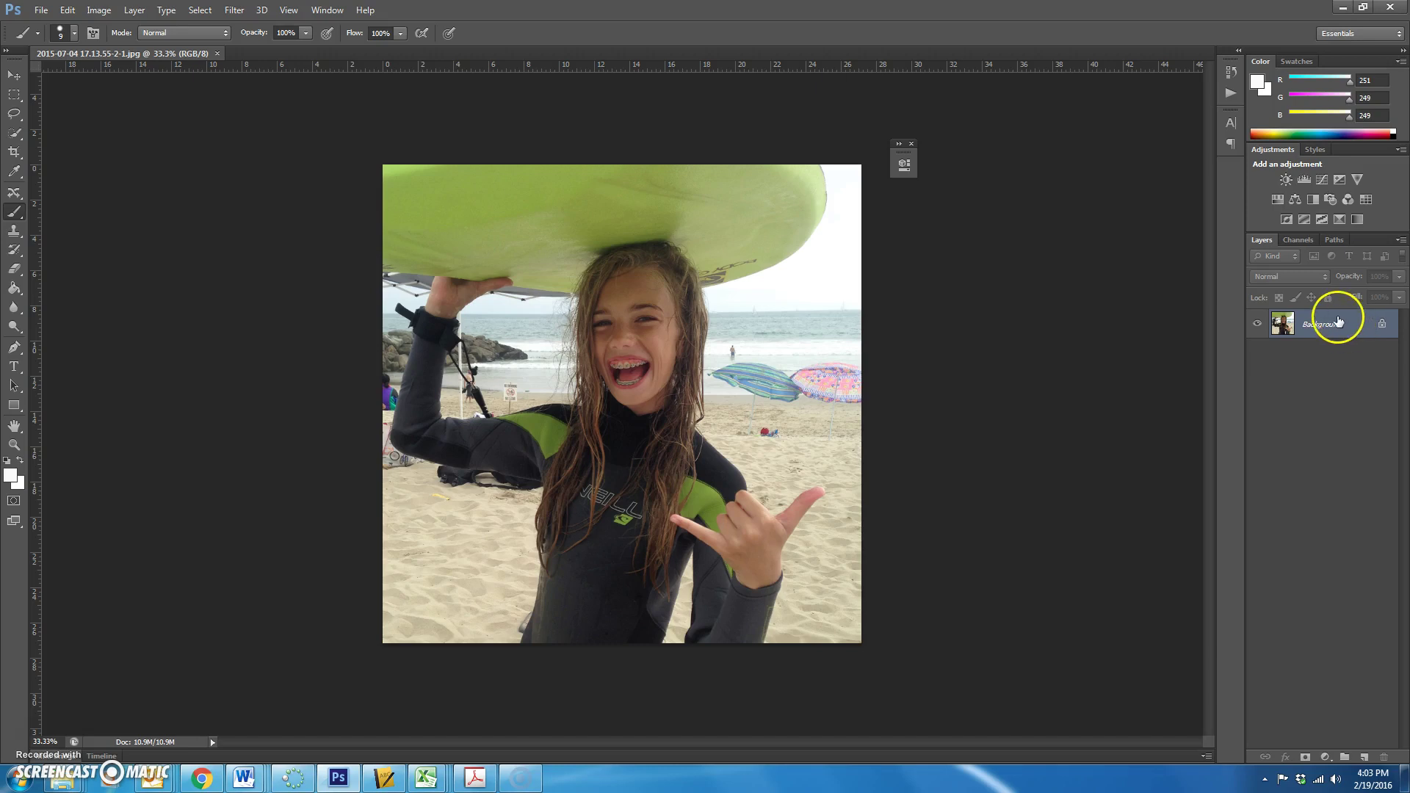
pyautogui.hotkey('ctrl', 'j')
pyautogui.click(1318, 340)
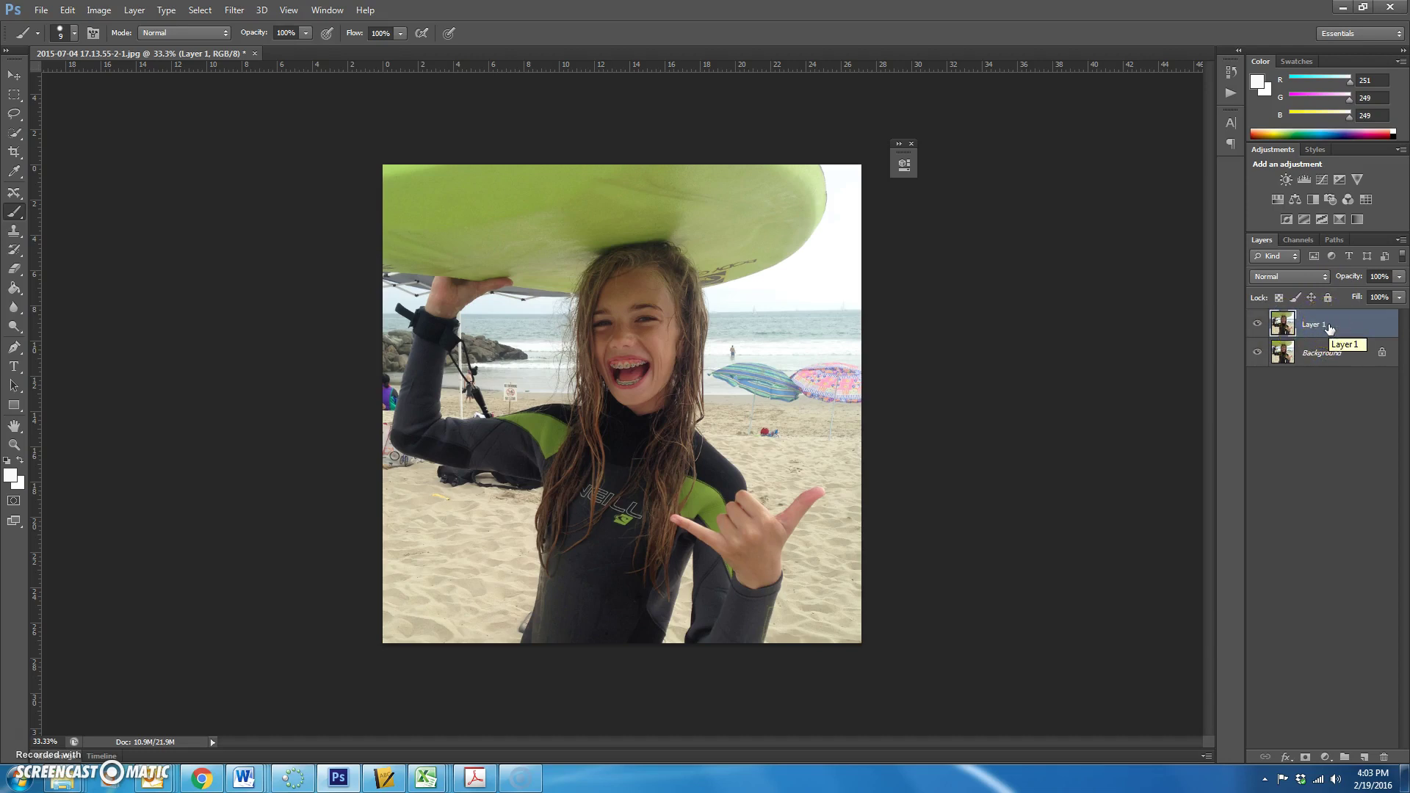
# - Review the dog example in Chrome and, back in Photoshop, select the girl and her surfboard with the Quick Selection tool
pyautogui.click(193, 783)
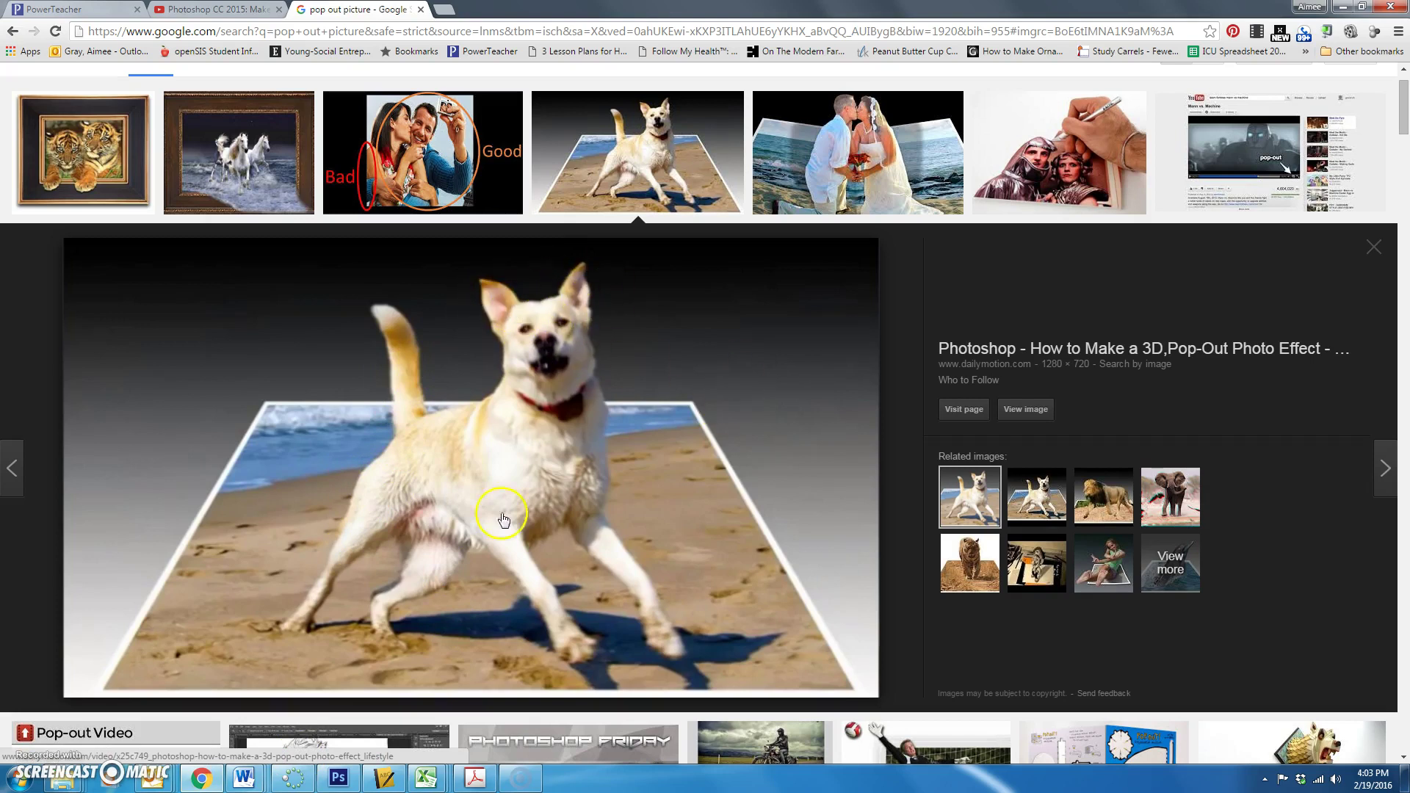
pyautogui.click(338, 777)
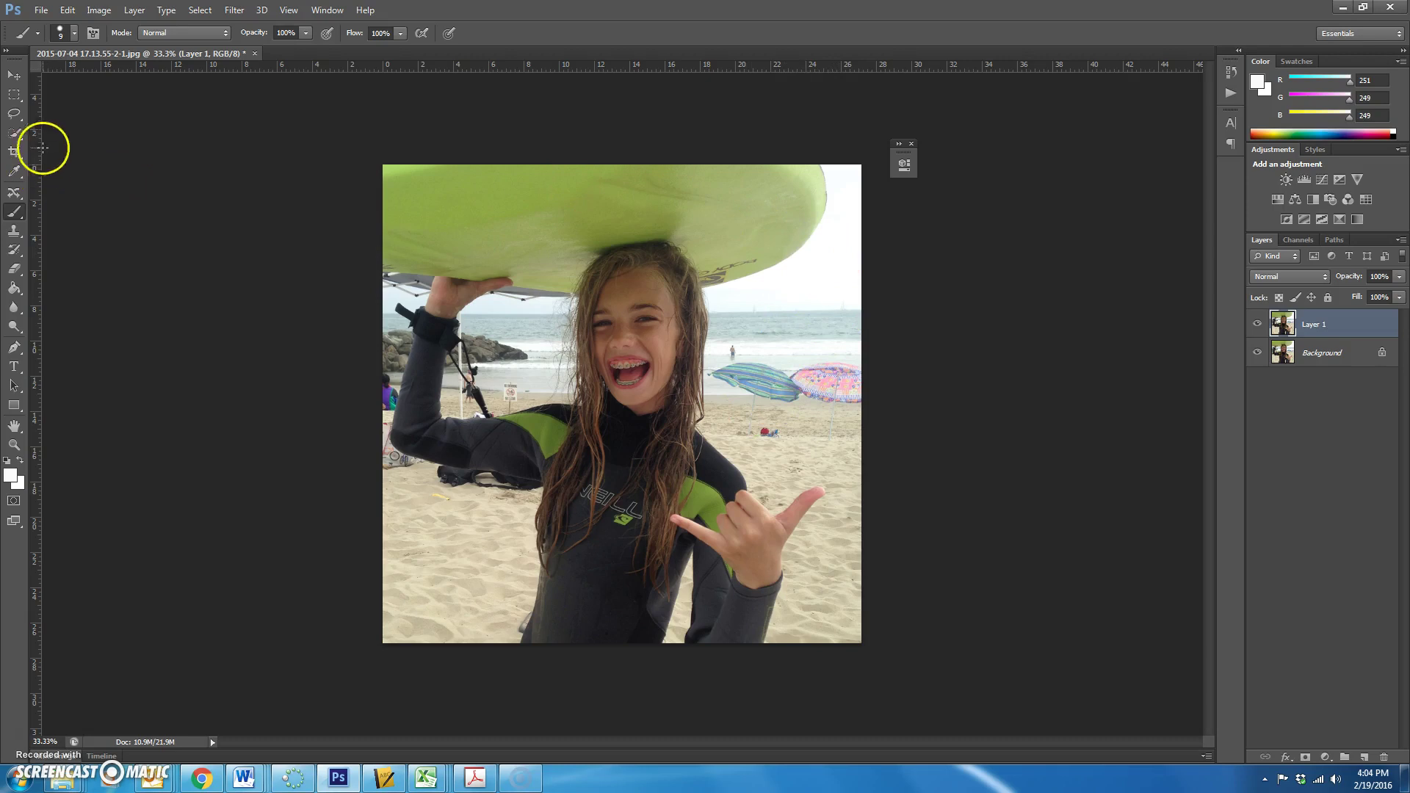
pyautogui.moveTo(14, 132)
pyautogui.mouseDown()
pyautogui.moveTo(83, 146)
pyautogui.moveTo(85, 130)
pyautogui.mouseUp()
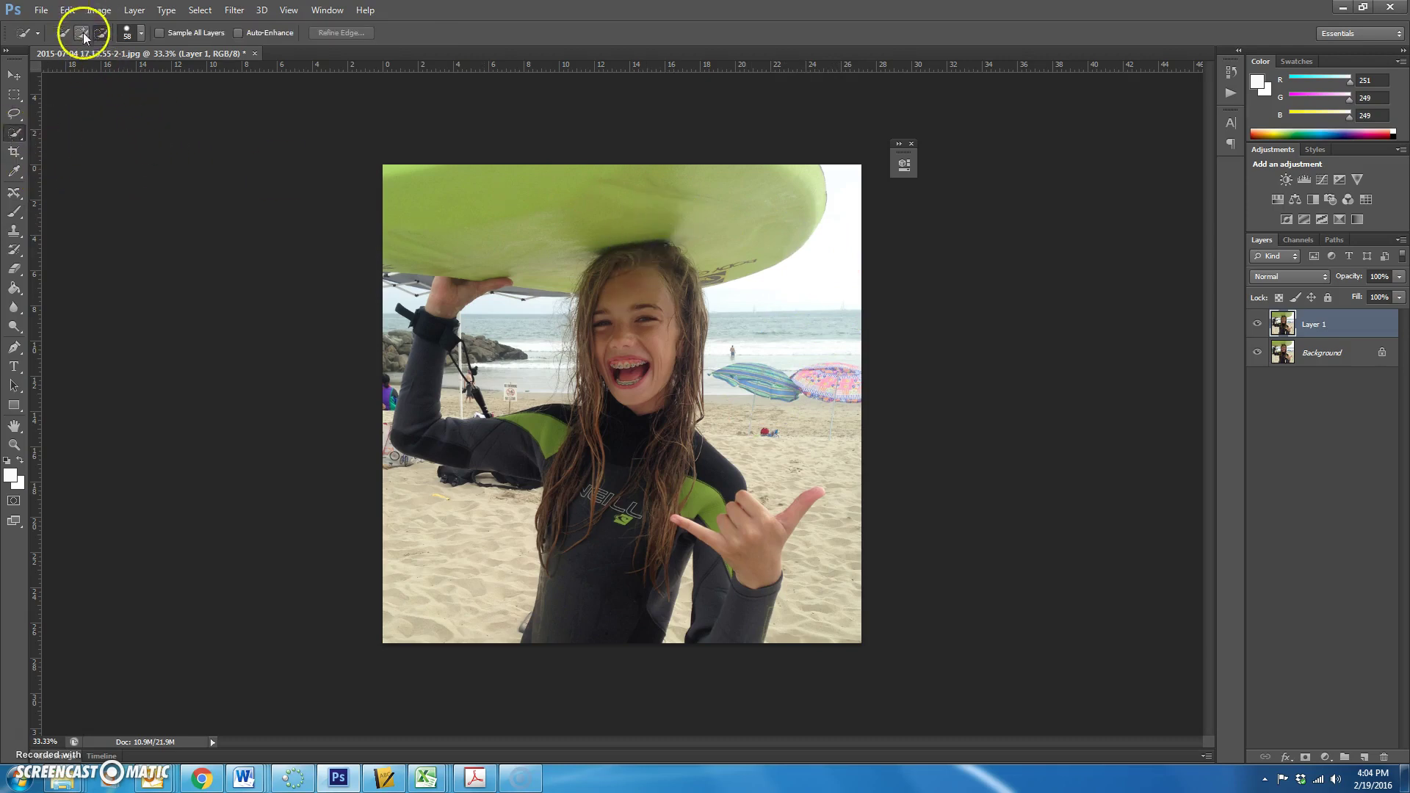
pyautogui.moveTo(535, 220)
pyautogui.mouseDown()
pyautogui.moveTo(589, 221)
pyautogui.moveTo(565, 263)
pyautogui.moveTo(560, 244)
pyautogui.moveTo(649, 258)
pyautogui.moveTo(631, 313)
pyautogui.mouseUp()
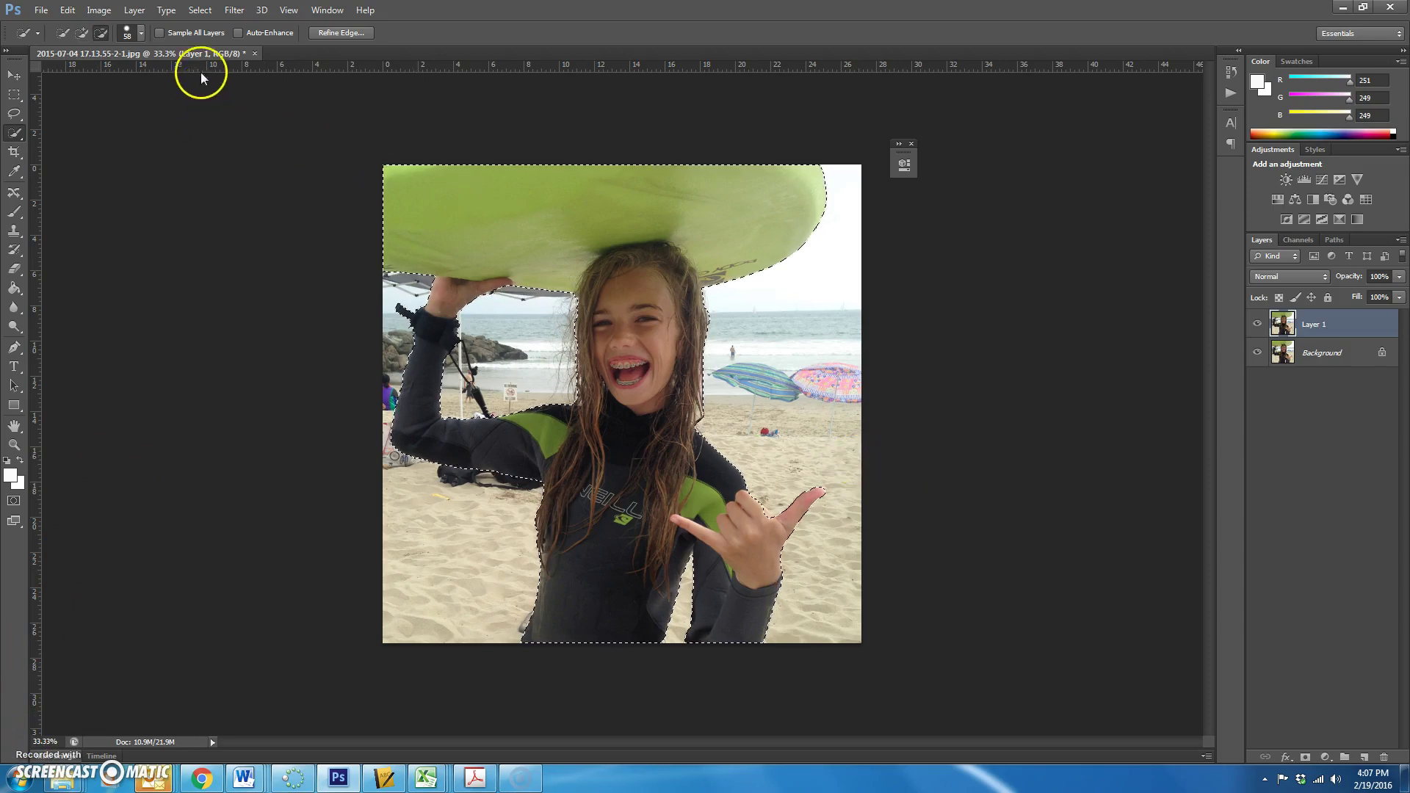
# - Refine the selection edge with Smart Radius at 4.2 px, brushing along both sides of the girl's hair
pyautogui.click(200, 9)
pyautogui.click(232, 160)
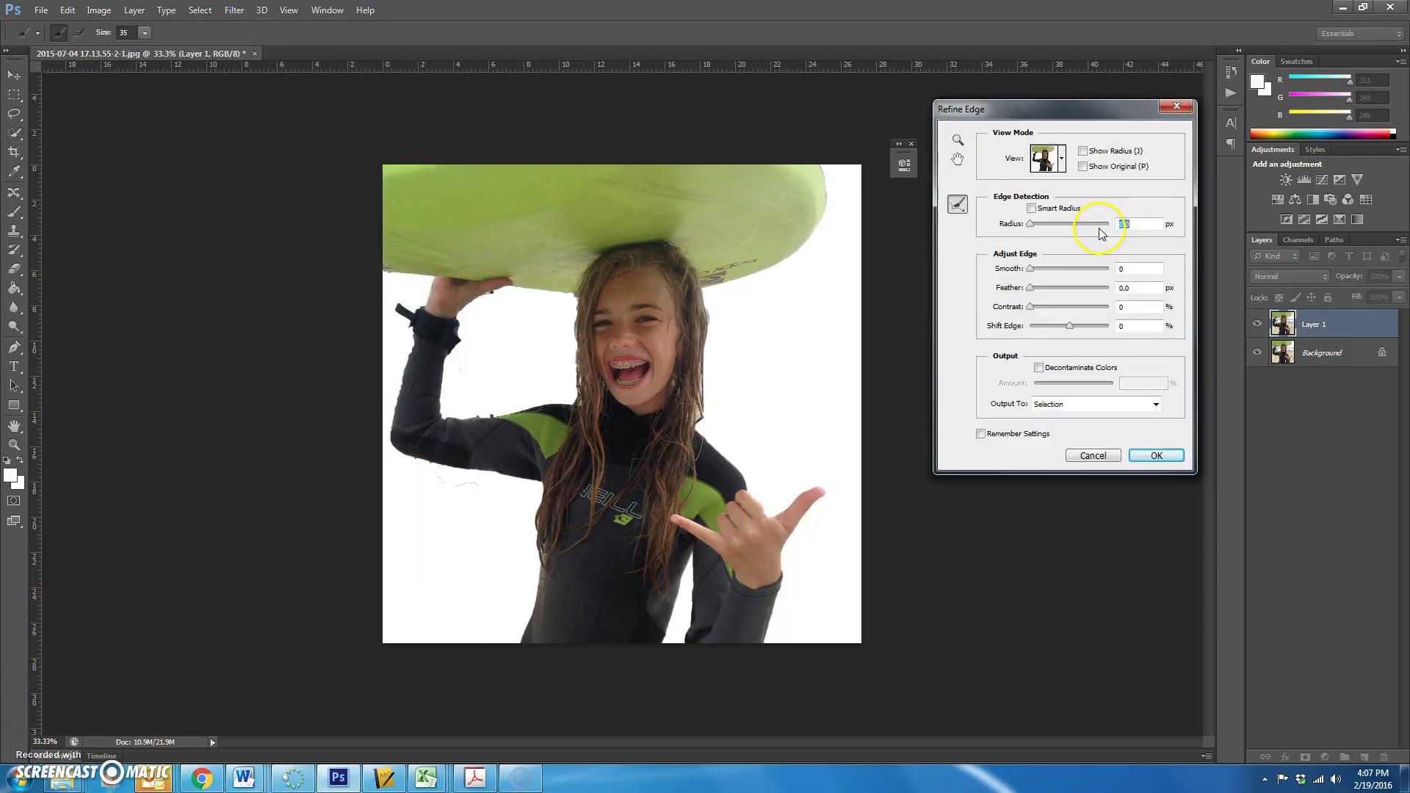
pyautogui.moveTo(1090, 115); pyautogui.dragTo(1157, 113)
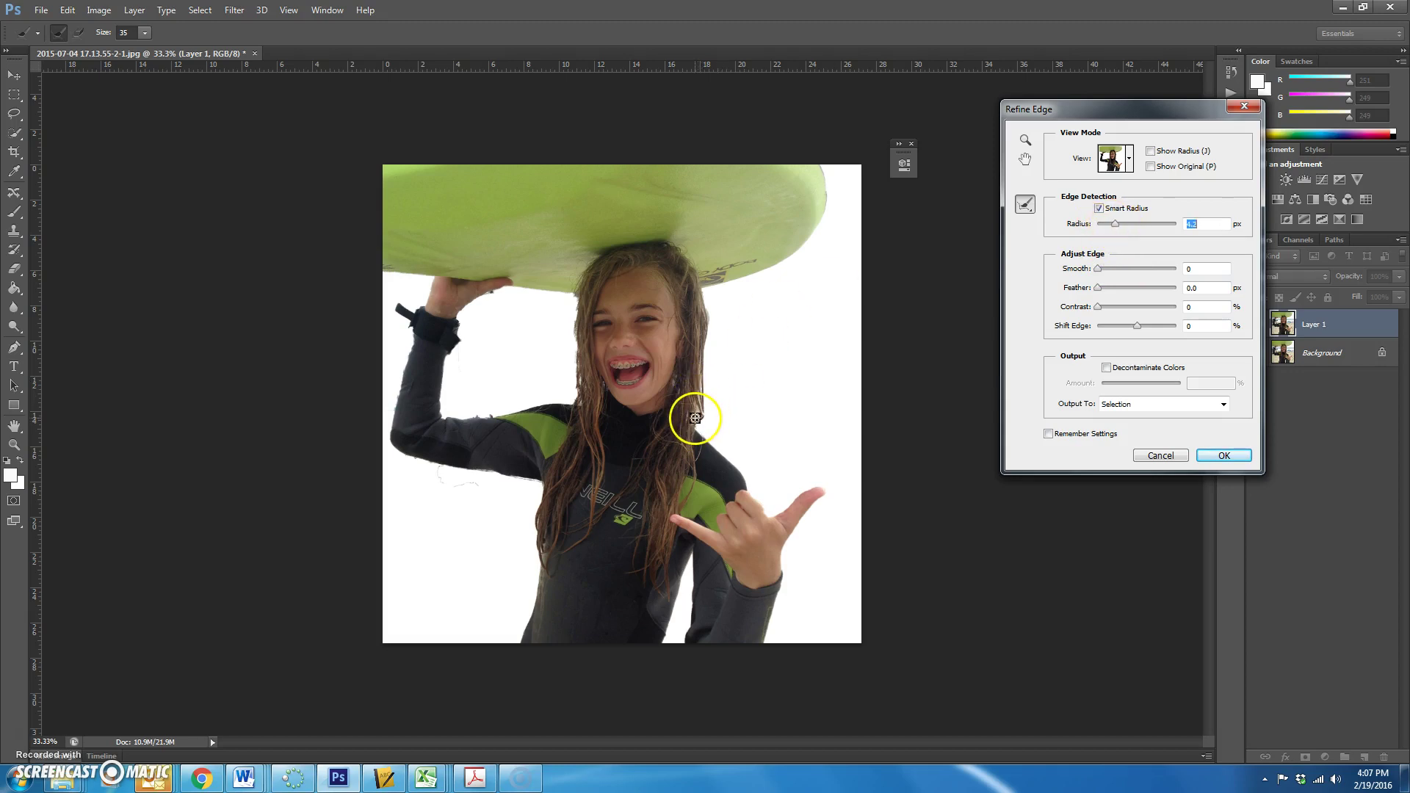
pyautogui.moveTo(696, 421); pyautogui.dragTo(697, 420)
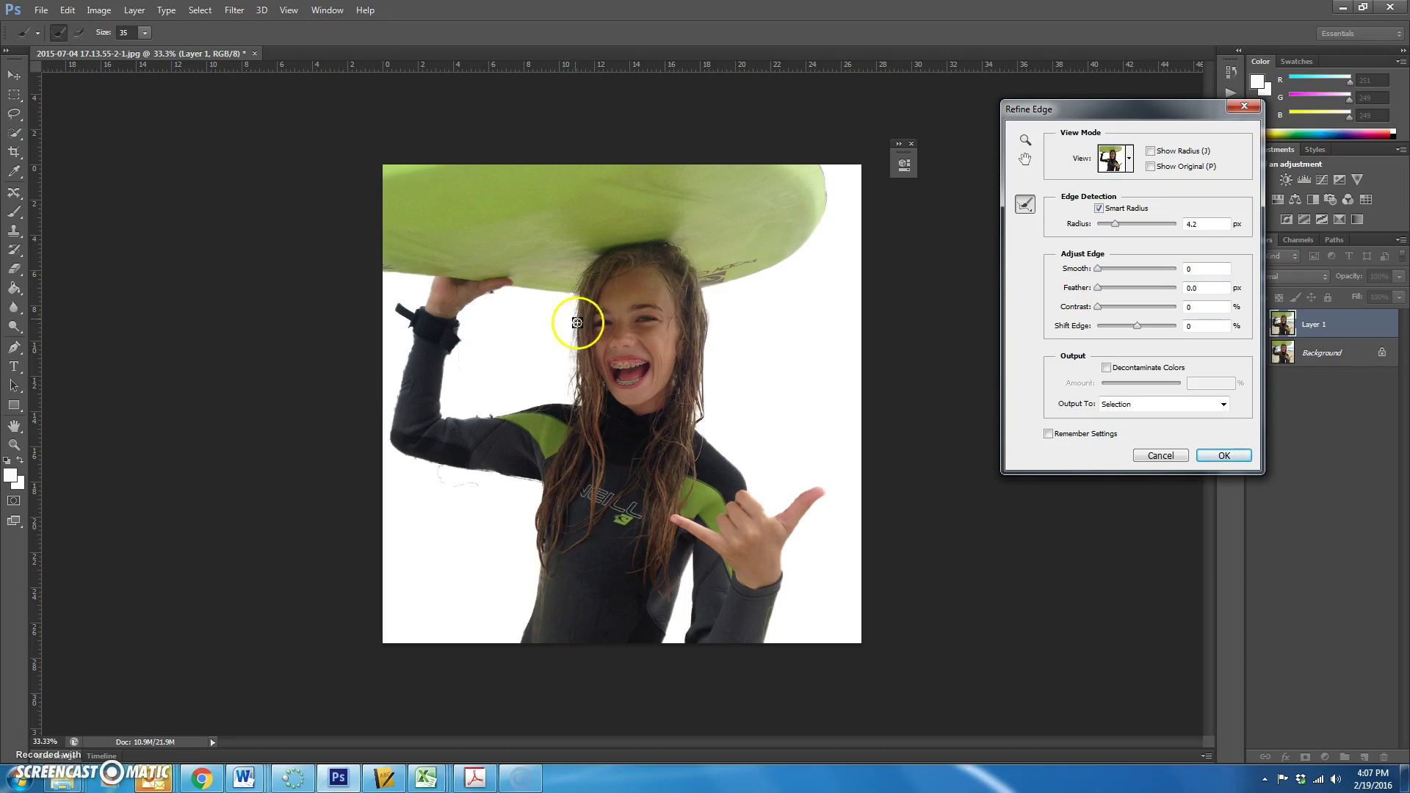
pyautogui.moveTo(564, 343); pyautogui.dragTo(568, 374)
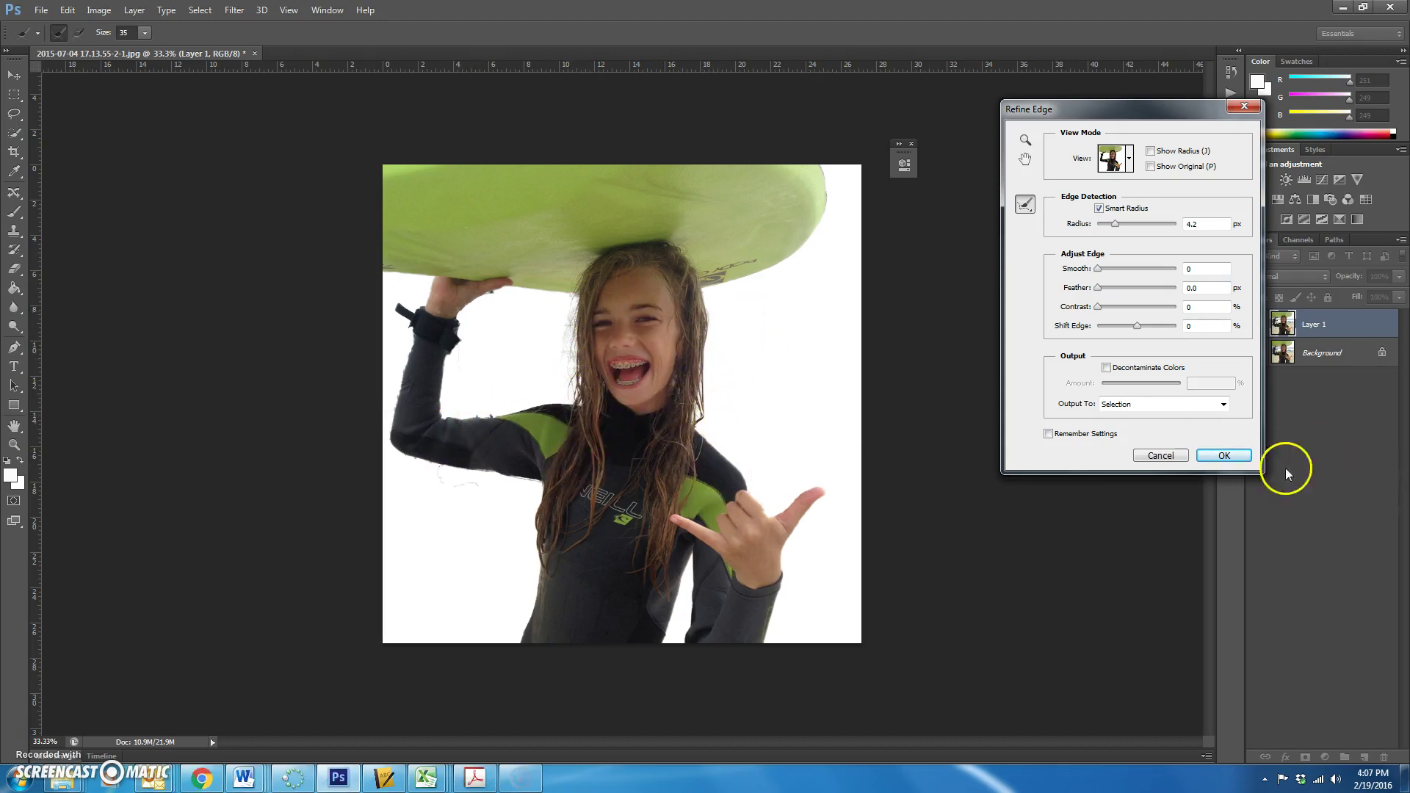
pyautogui.click(1224, 455)
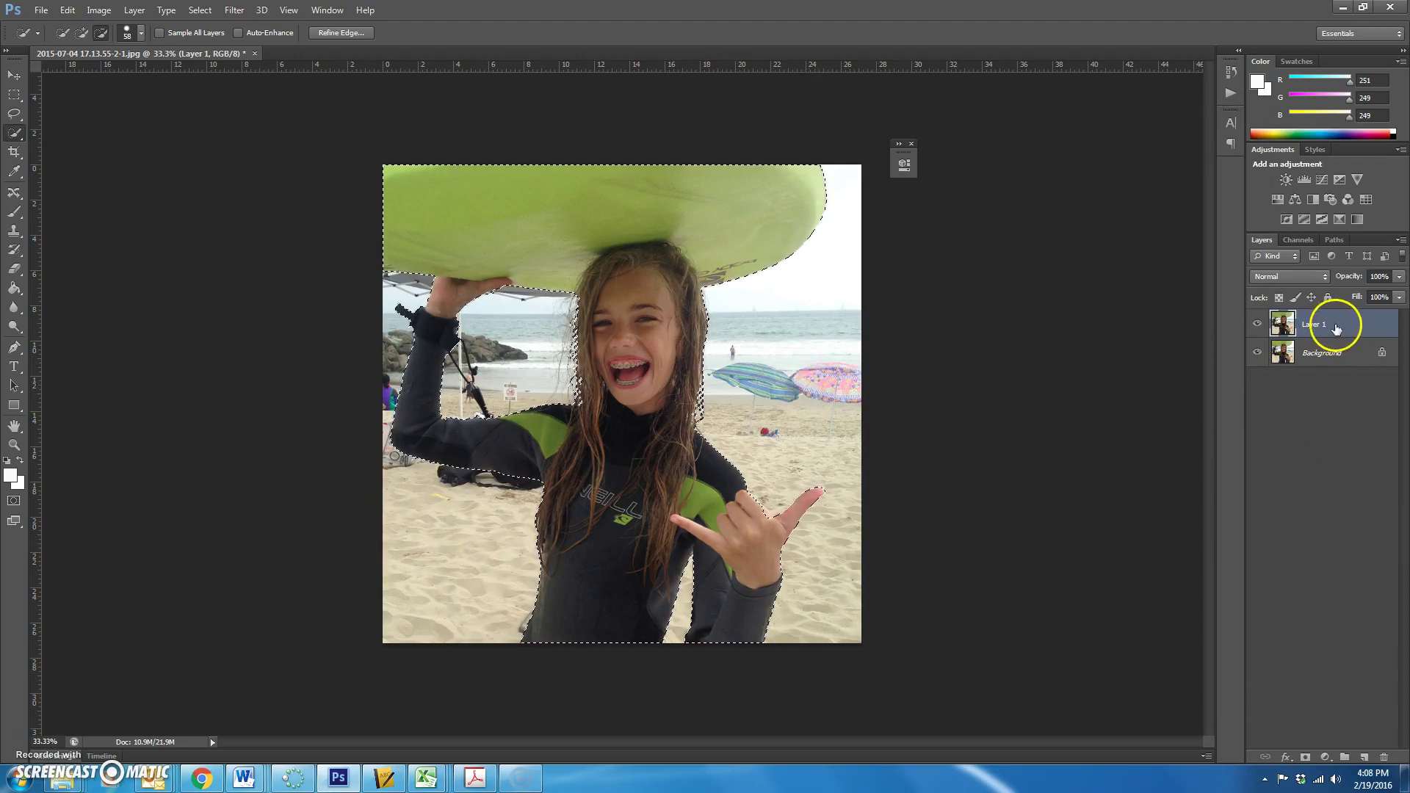
# - Mask Layer 1 with the selection and check the cutout by briefly hiding the Background layer
pyautogui.click(1307, 757)
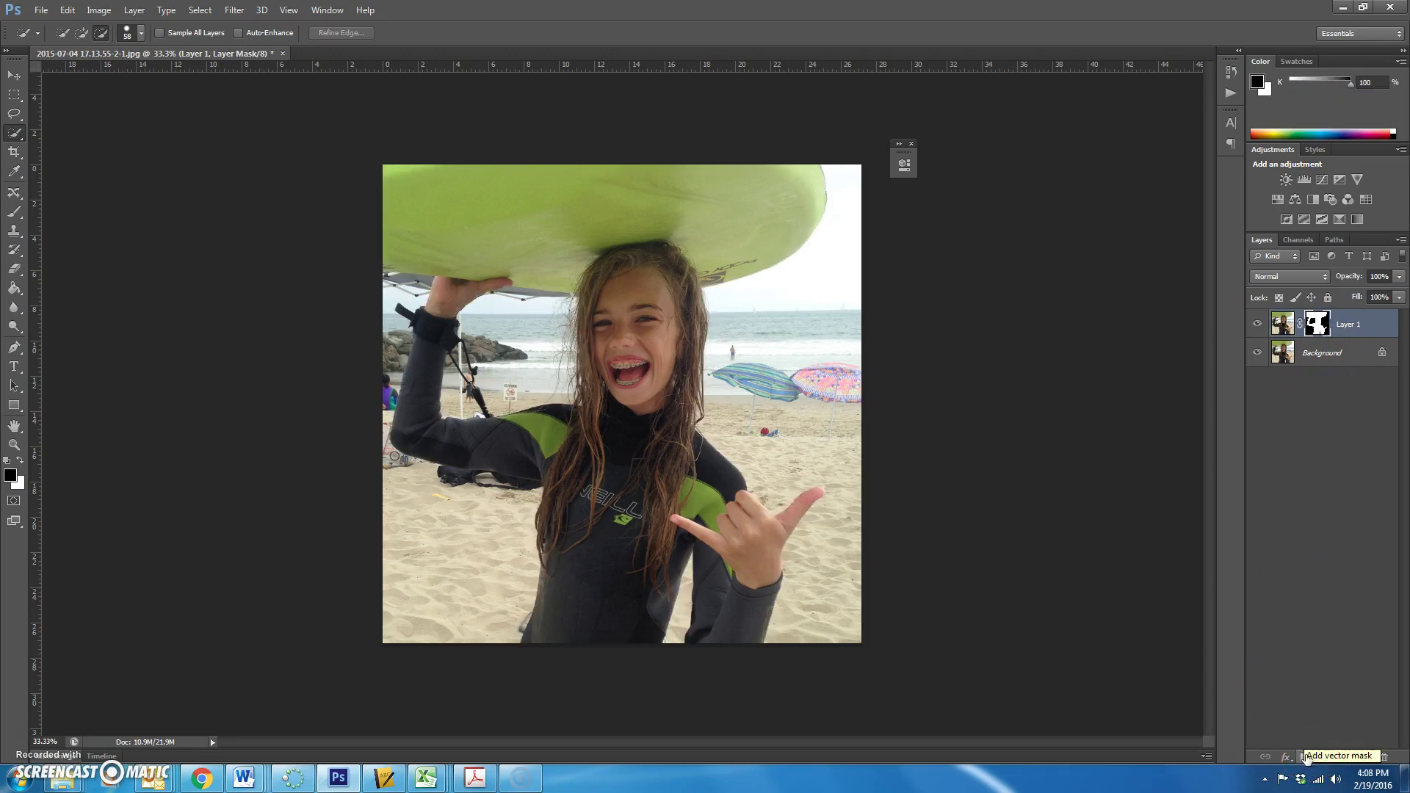
pyautogui.click(1257, 353)
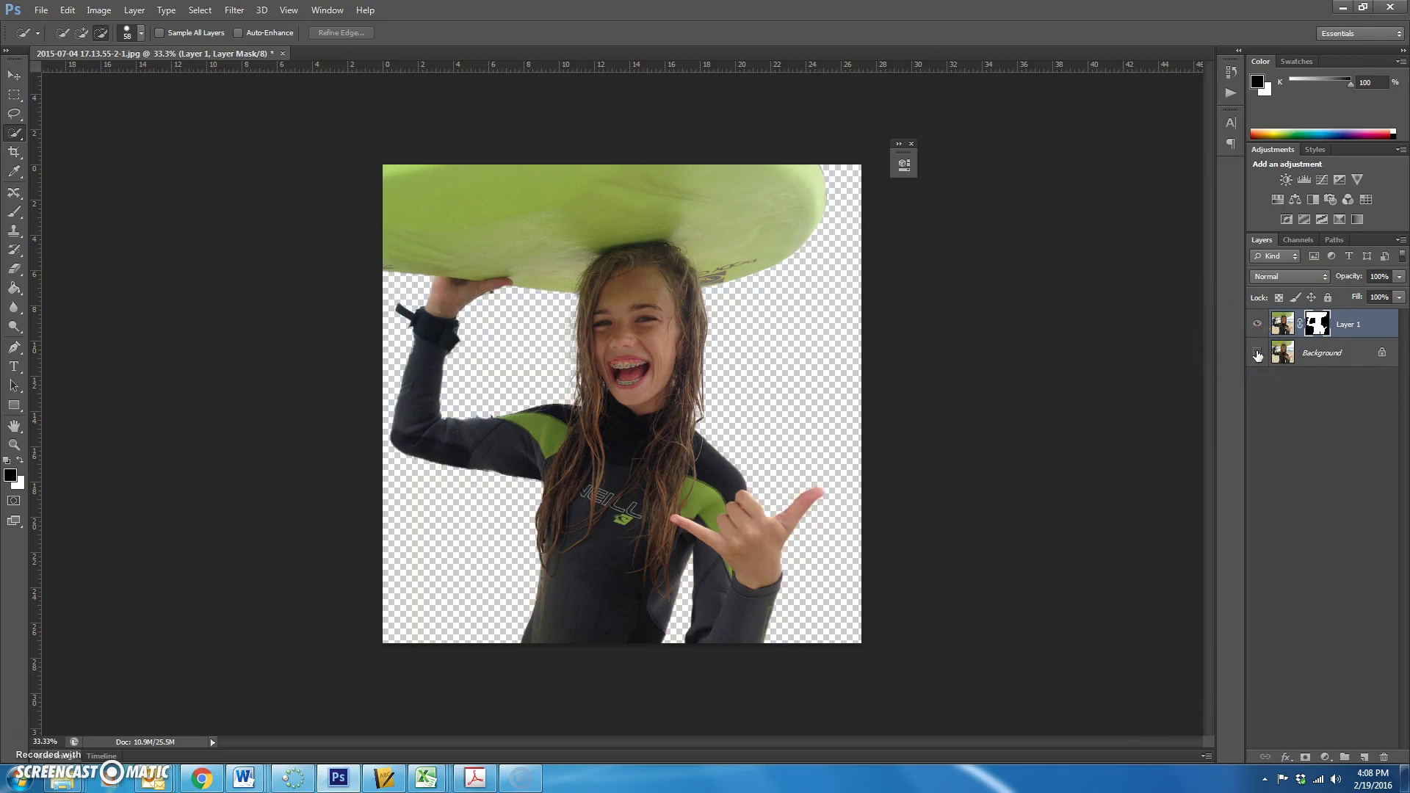
pyautogui.click(1257, 353)
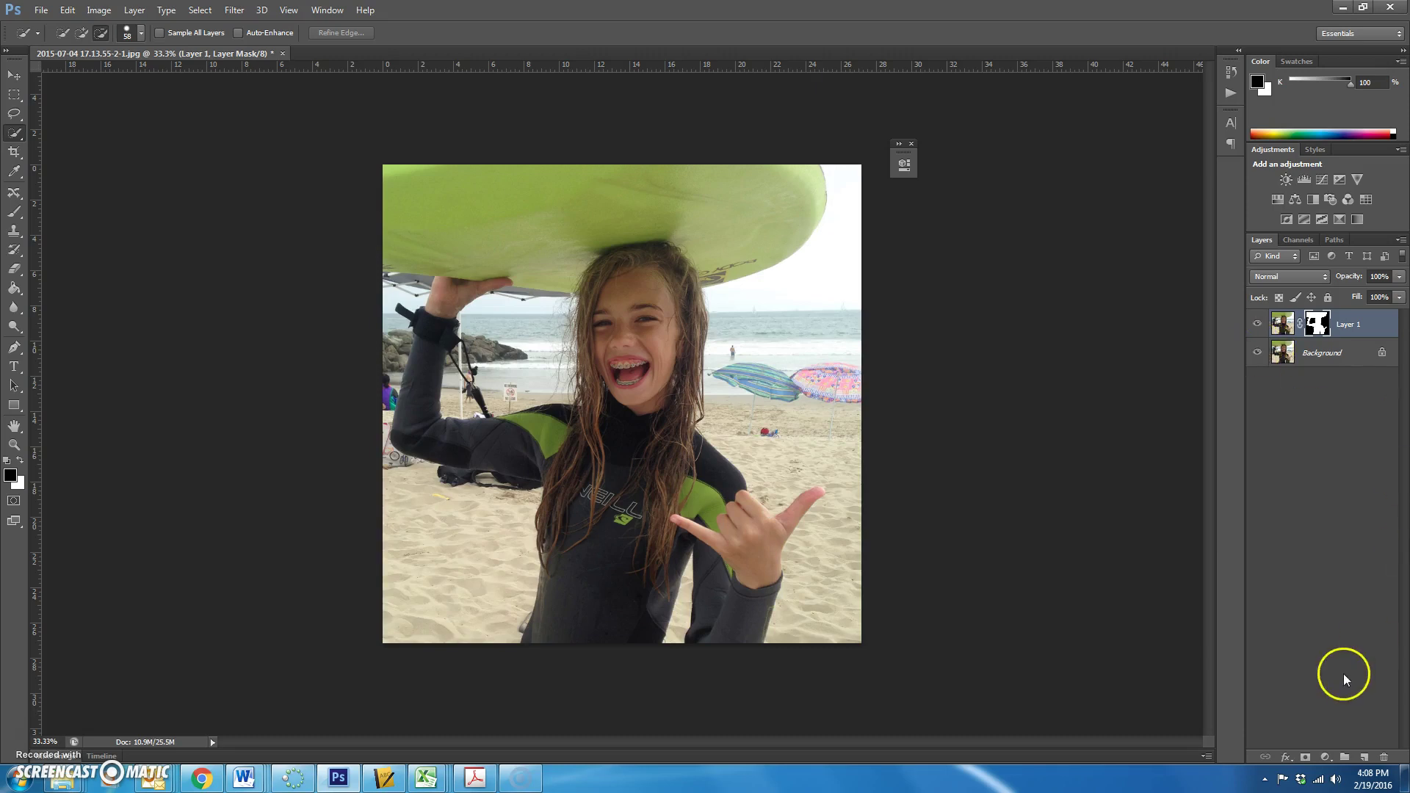
# - Add a blank layer directly beneath Layer 1 and name it Frame
pyautogui.click(1363, 758)
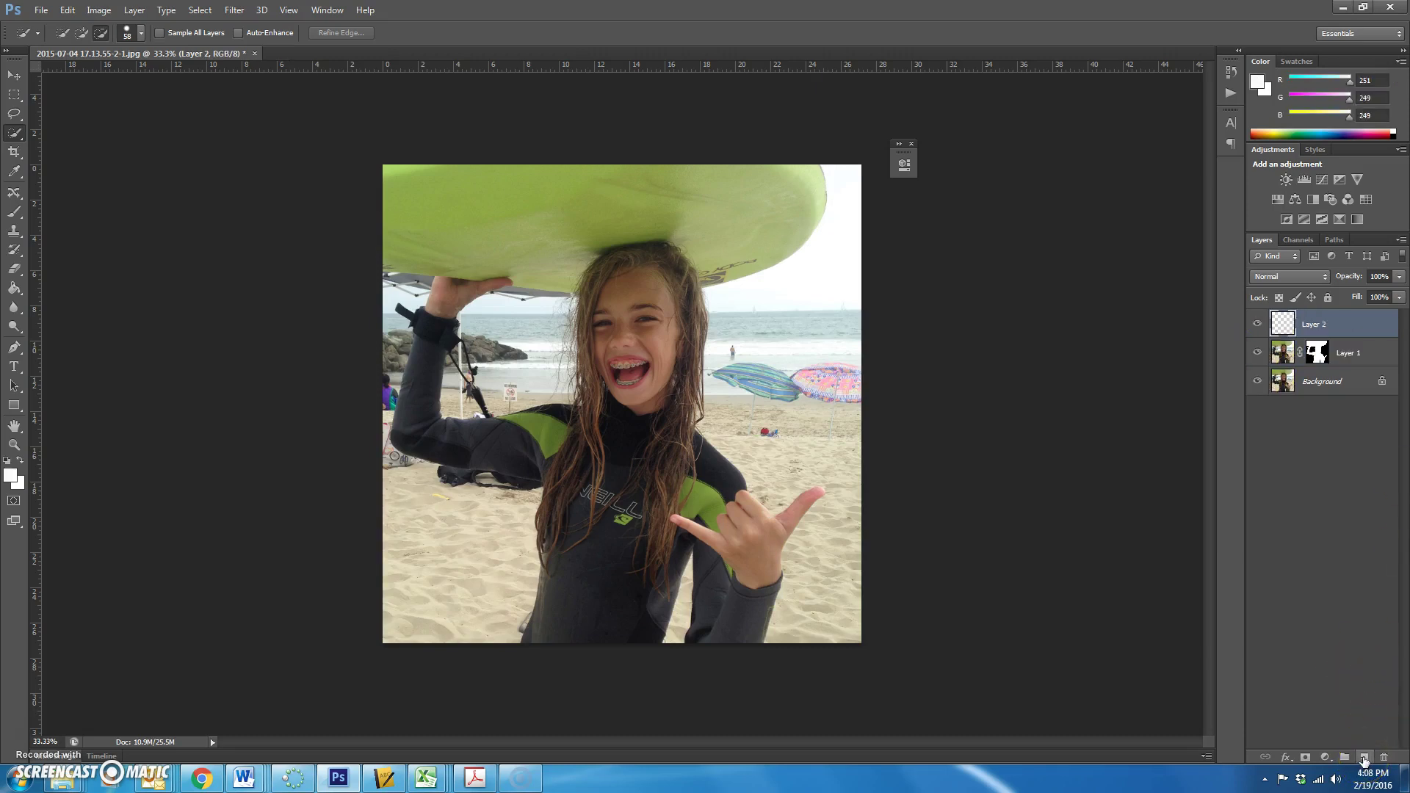
pyautogui.moveTo(1354, 320); pyautogui.dragTo(1350, 357)
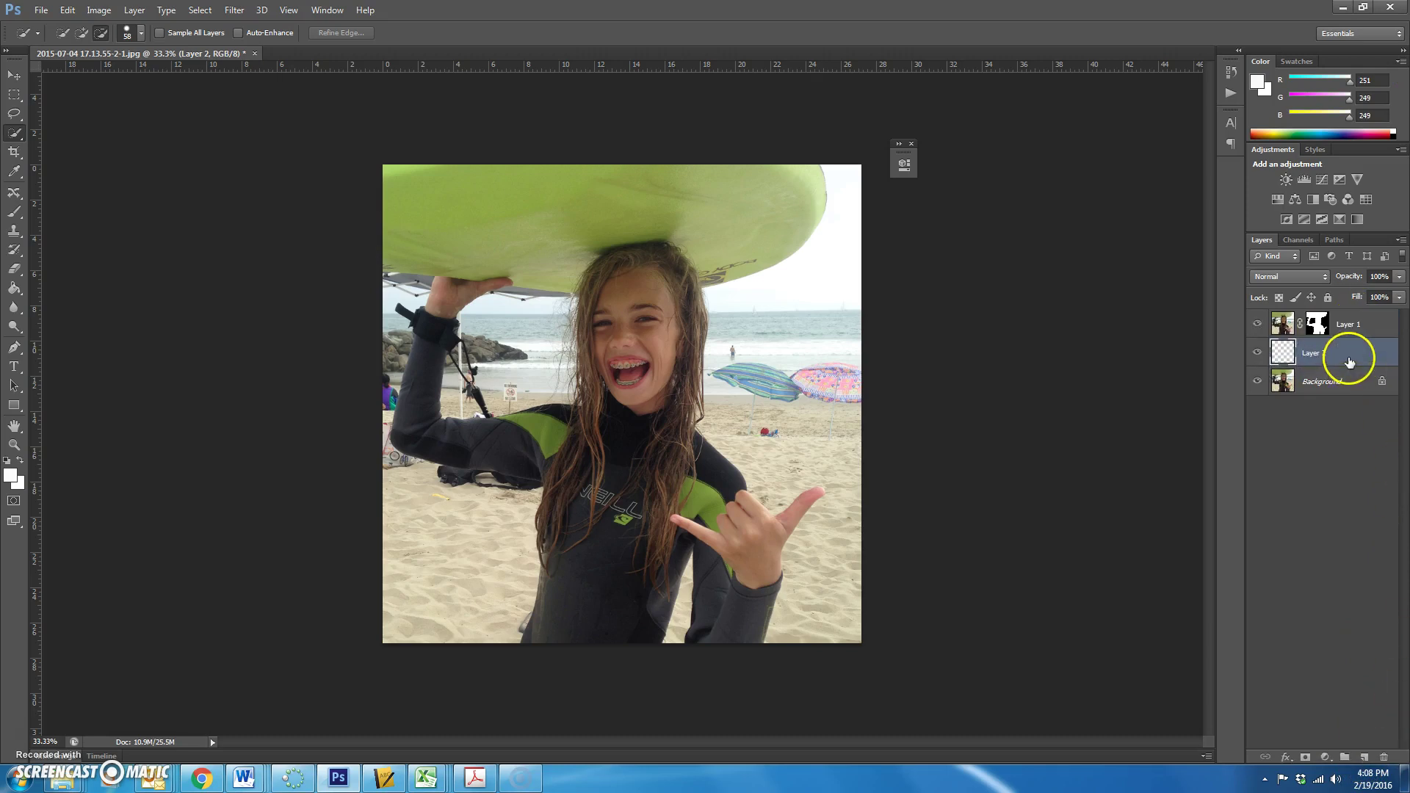
pyautogui.doubleClick(1313, 354)
pyautogui.write('Frame')
pyautogui.press('Return')
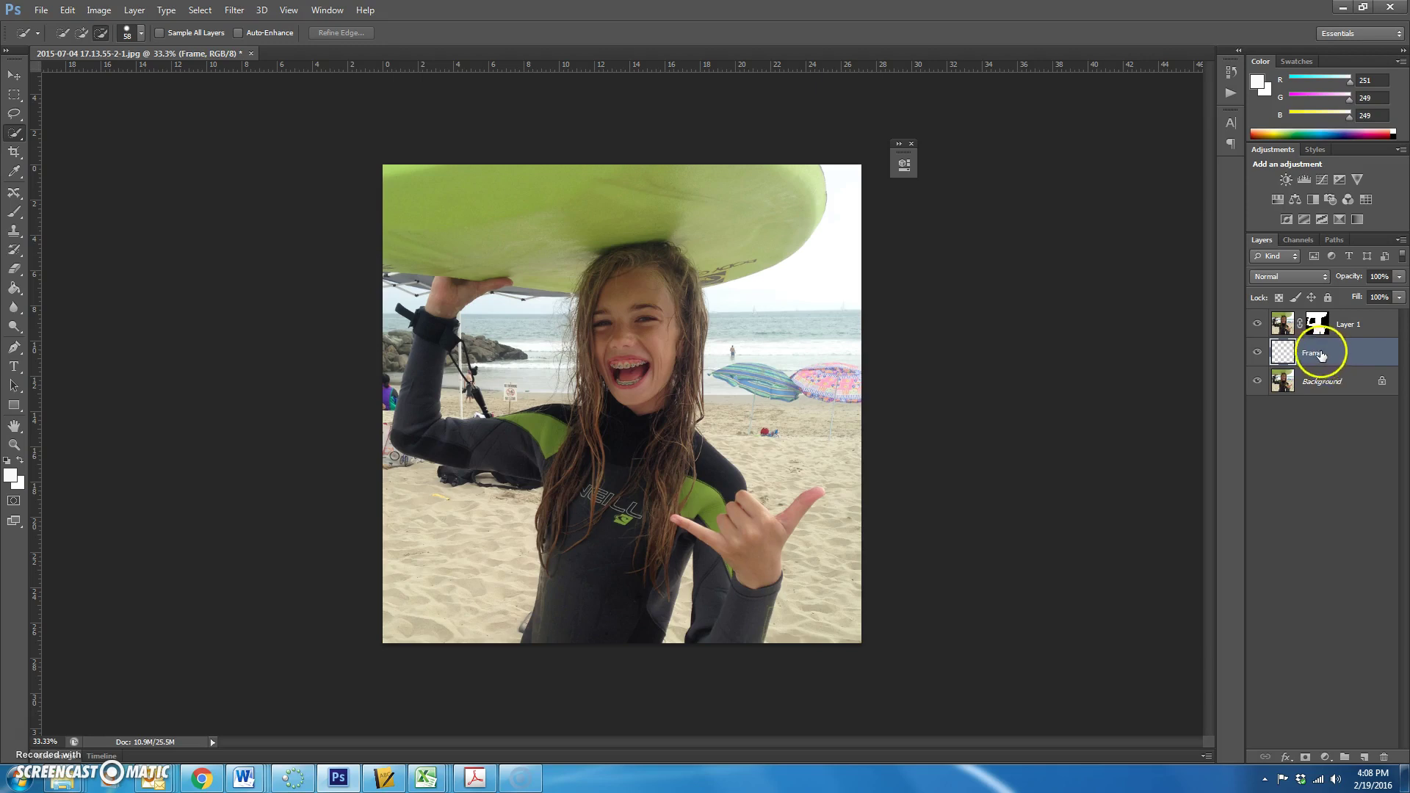
# - Add another blank layer above the Frame layer and name it Background
pyautogui.click(1365, 758)
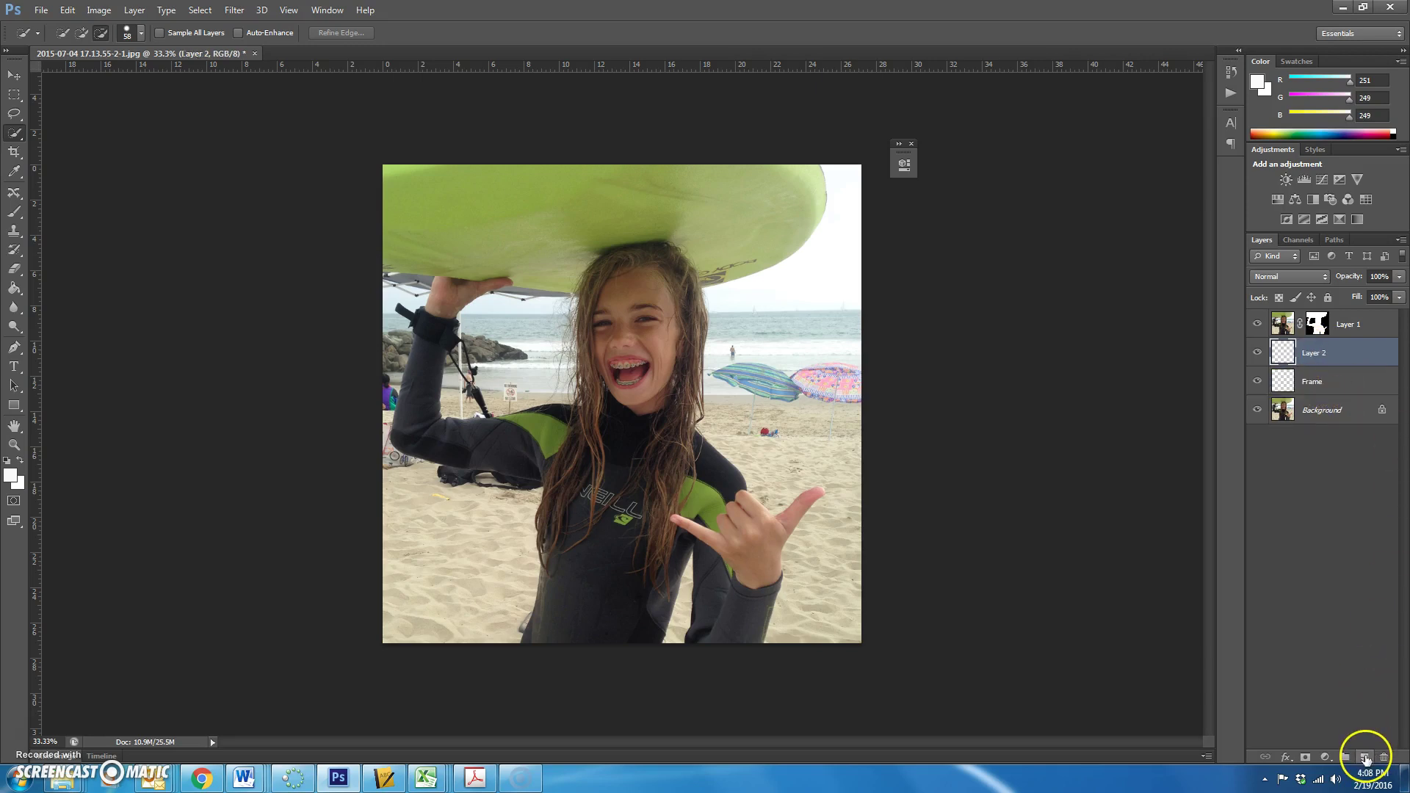
pyautogui.doubleClick(1342, 355)
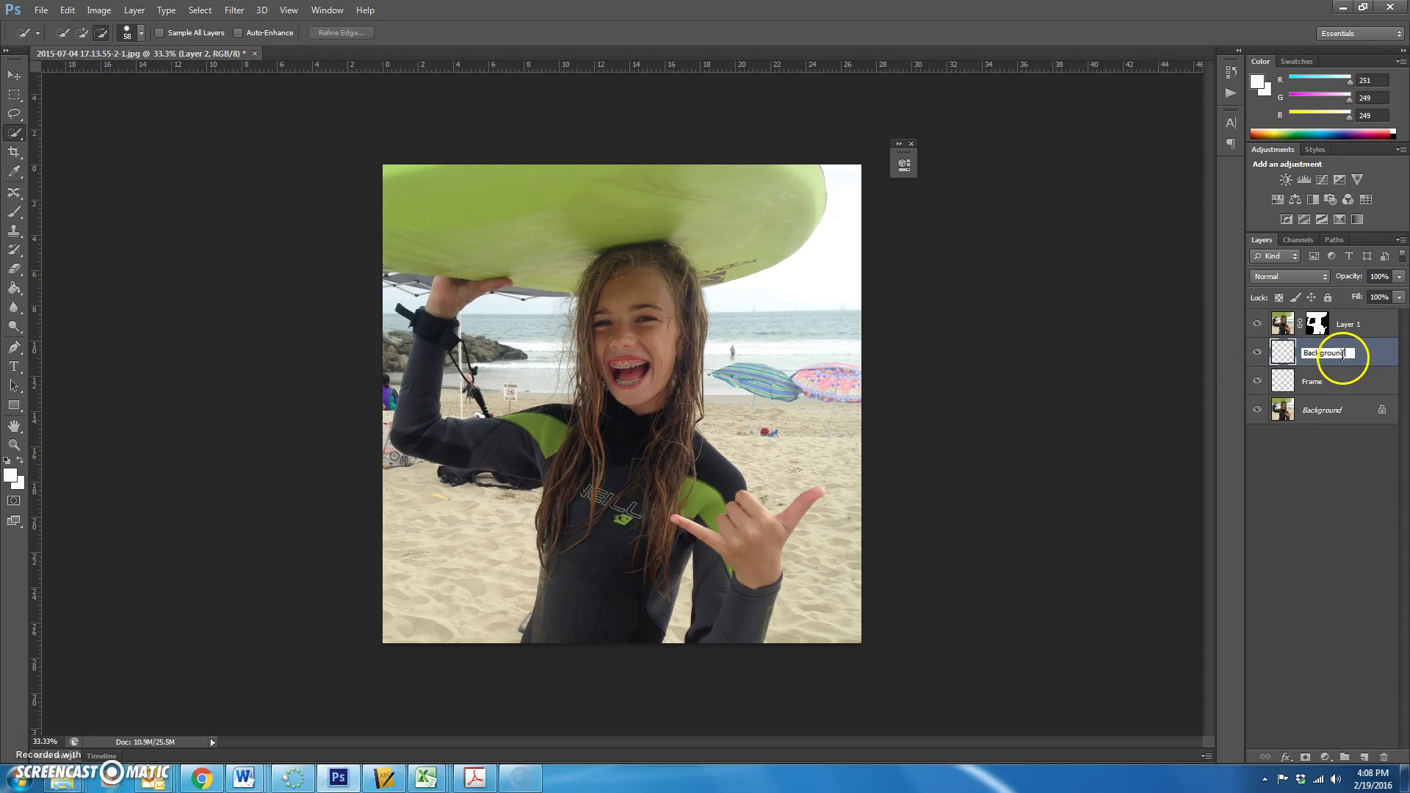
pyautogui.press('Return')
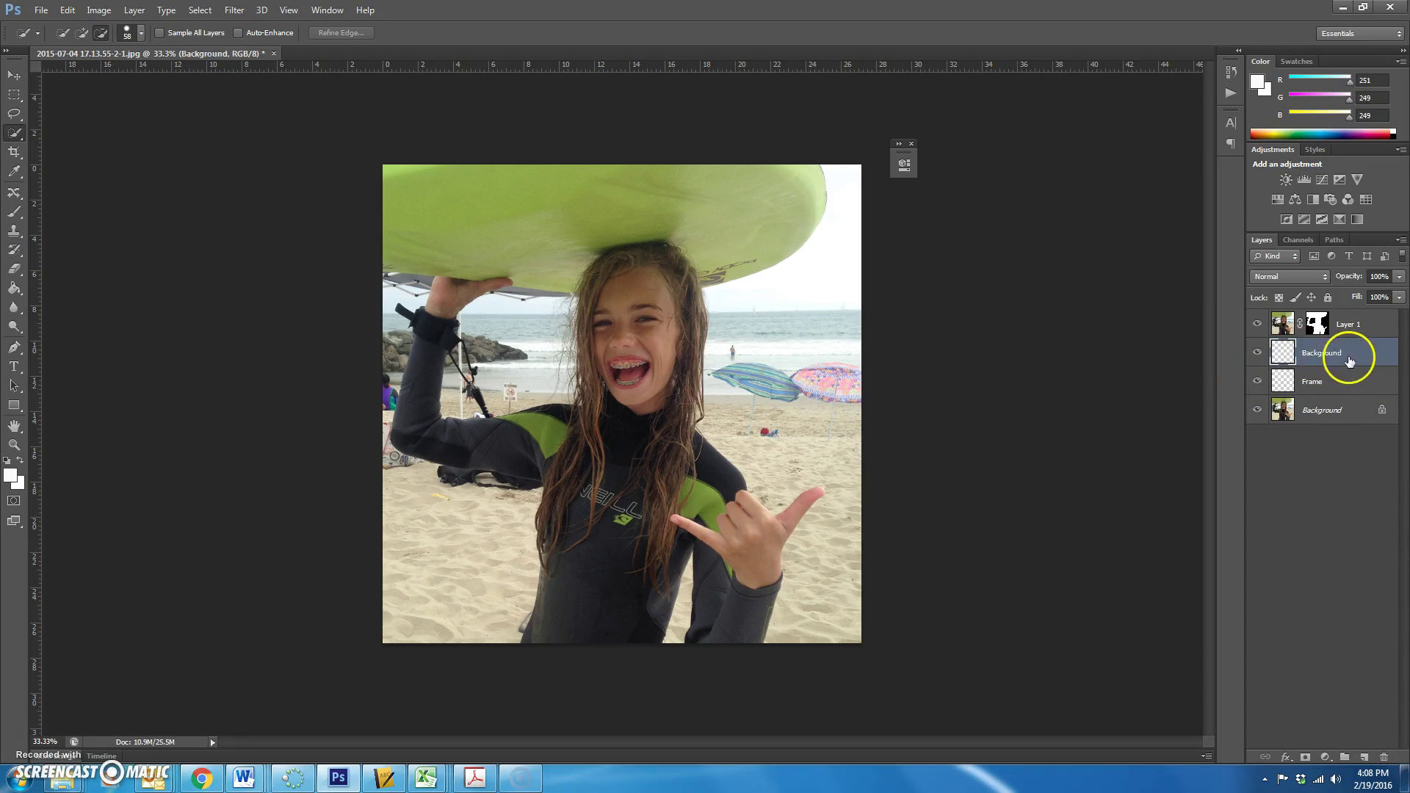
# - Convert the locked original photo into a regular layer and move the blank Background layer beneath it
pyautogui.click(1342, 413)
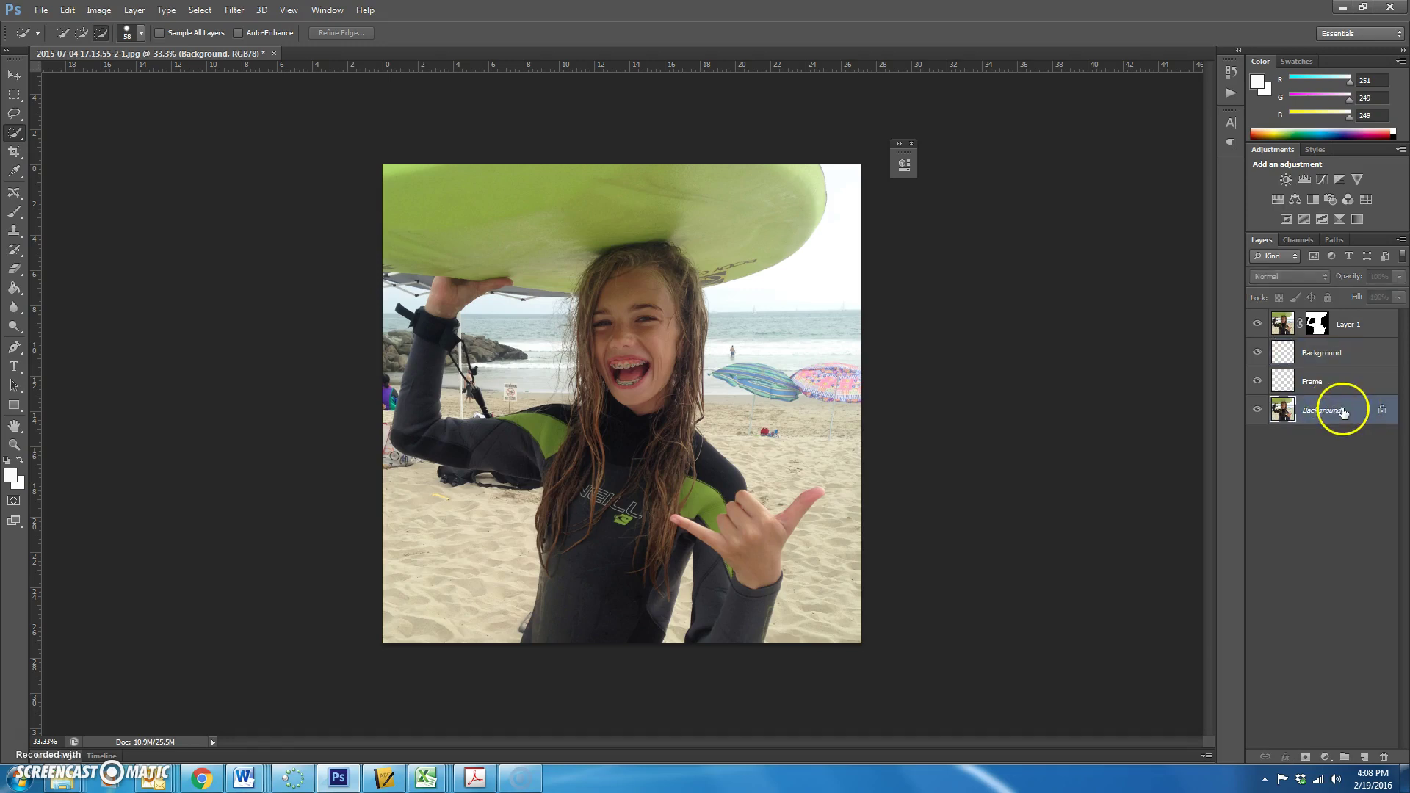
pyautogui.doubleClick(1343, 410)
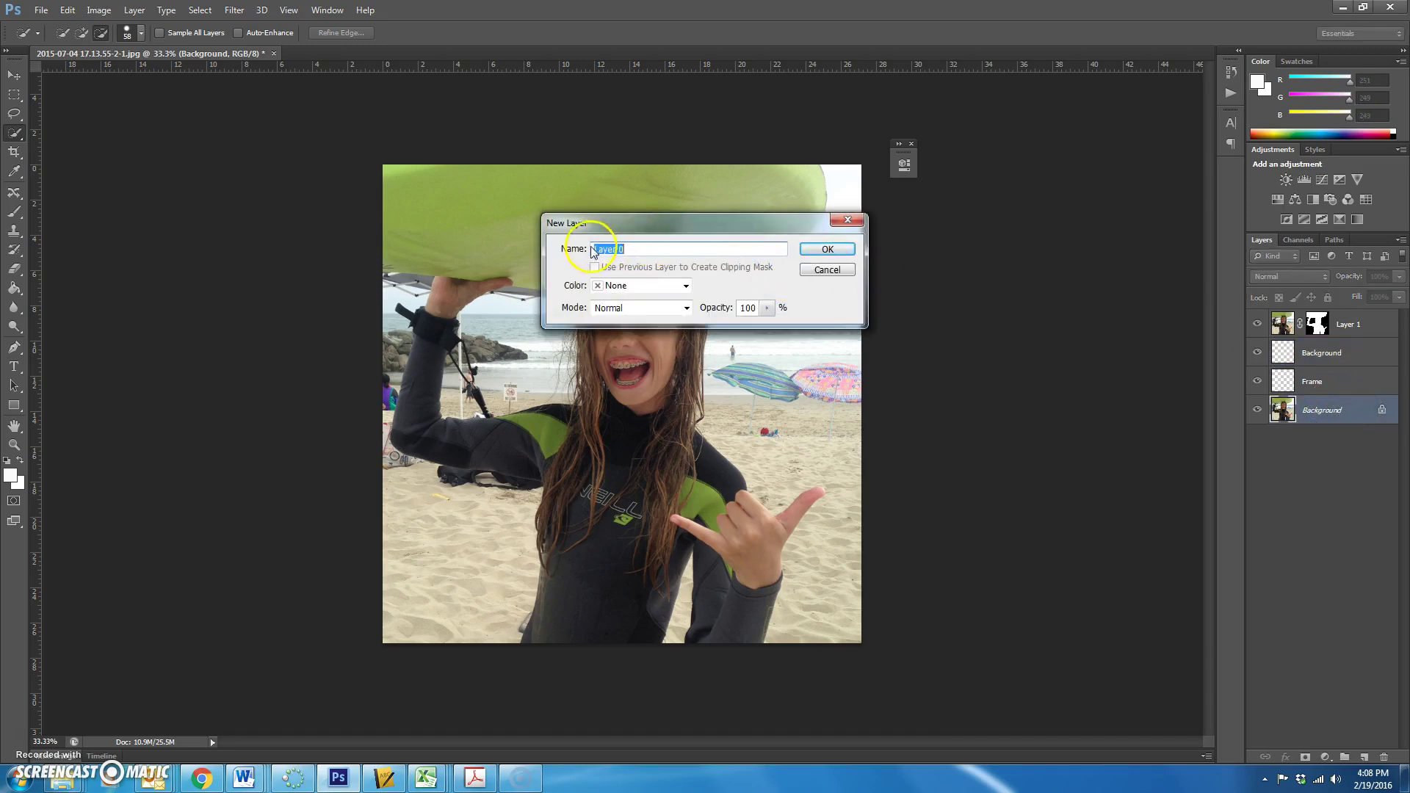
pyautogui.click(827, 250)
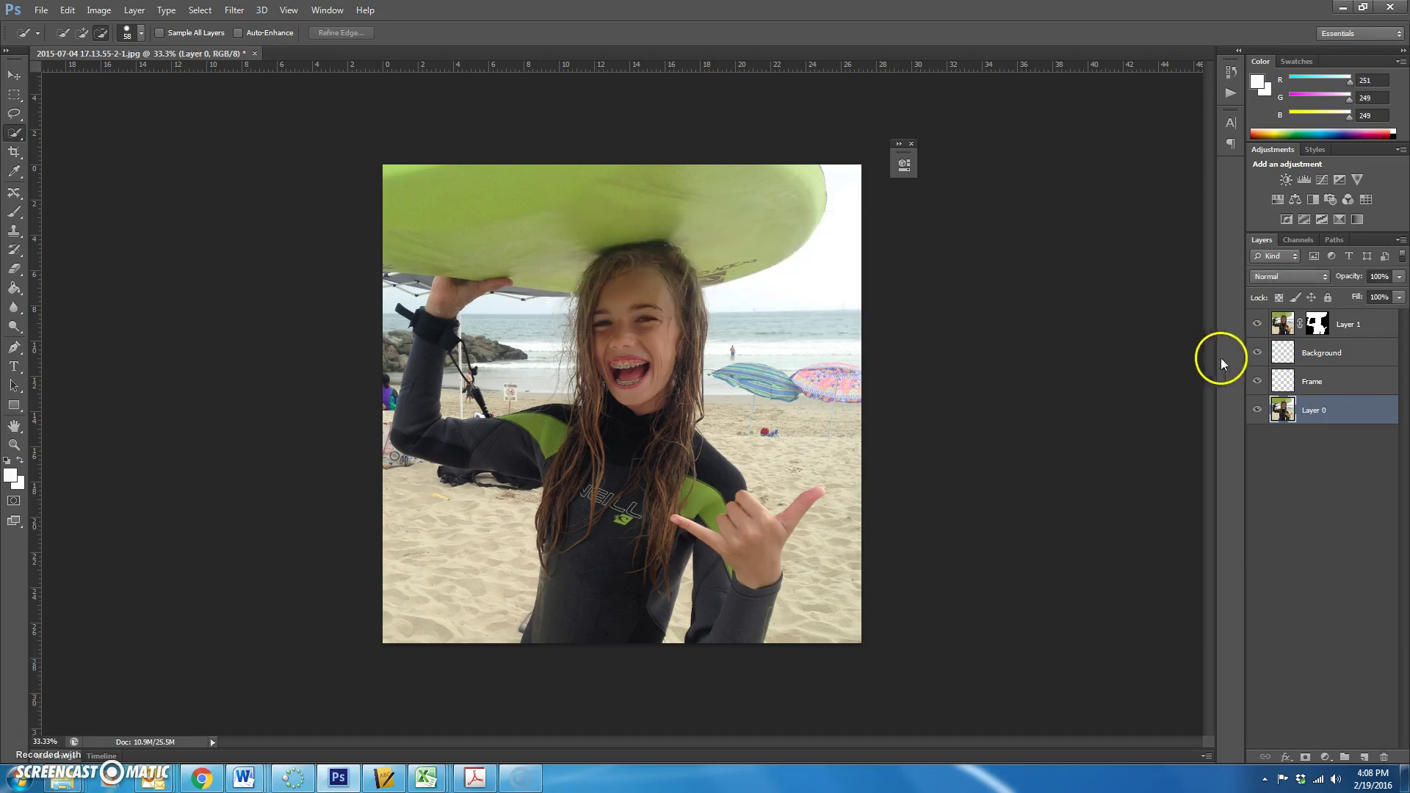
pyautogui.moveTo(1359, 353); pyautogui.dragTo(1342, 425)
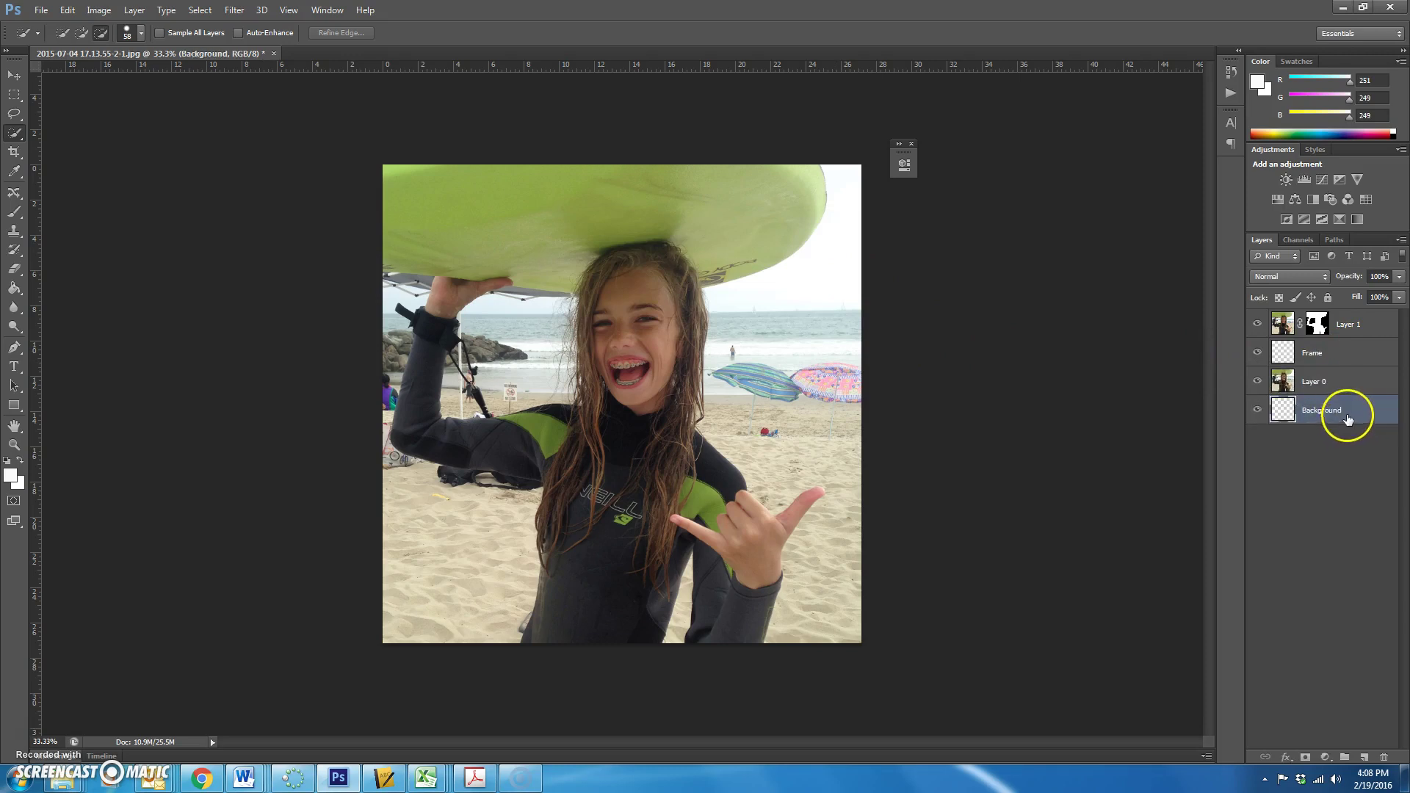
# - Hide the Frame layer and Layer 0 so only the cutout and the blank Background layer stay switched on
pyautogui.click(1359, 379)
pyautogui.click(1346, 348)
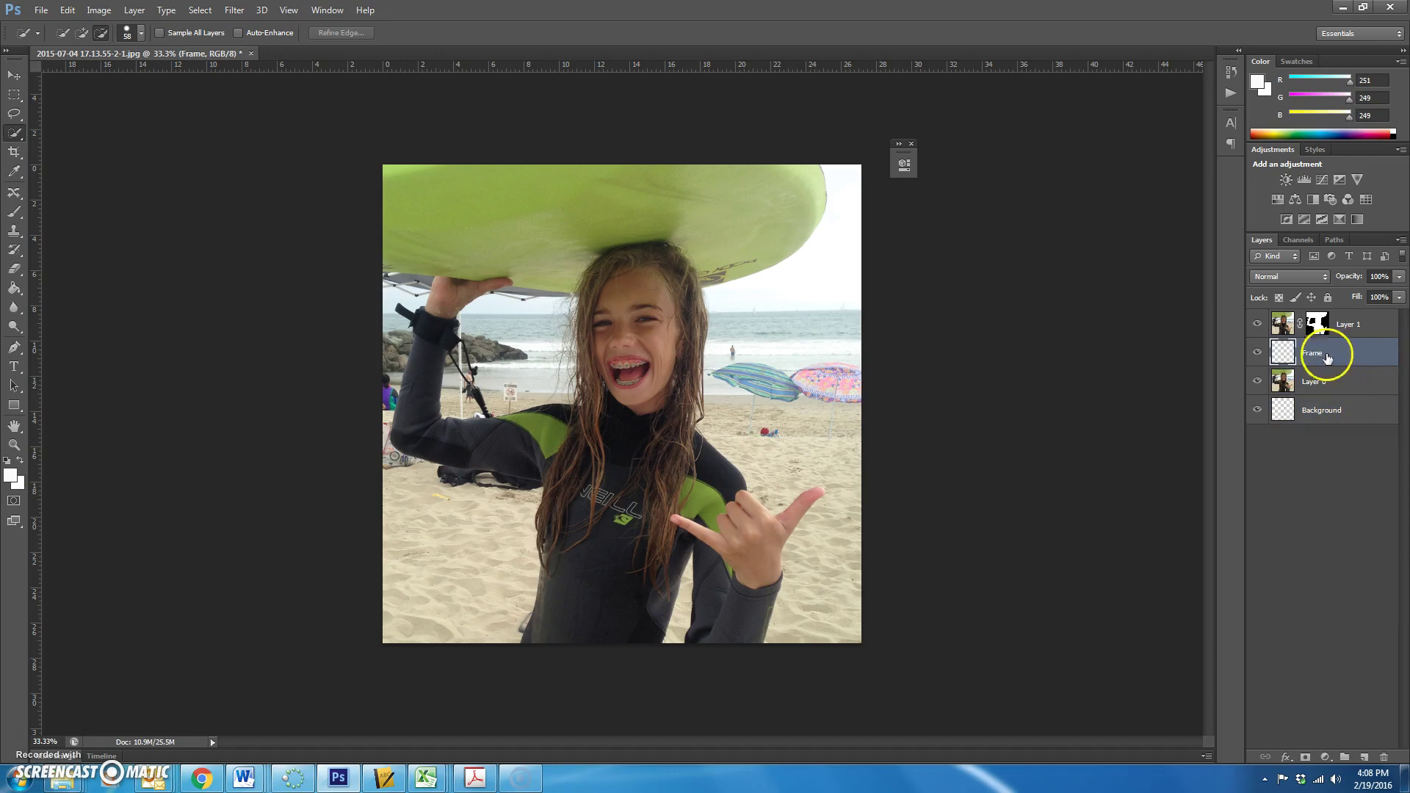
pyautogui.click(1257, 354)
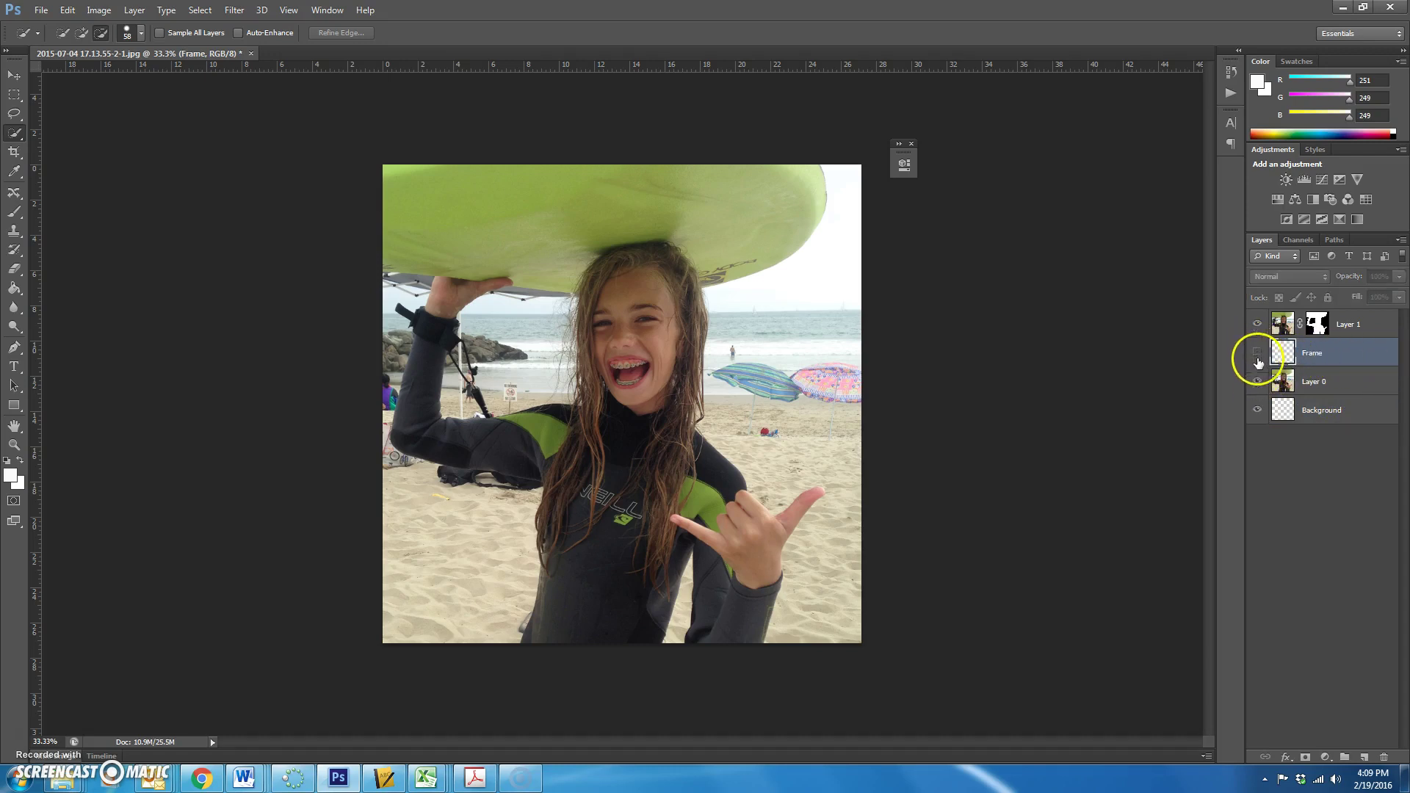
pyautogui.click(1257, 382)
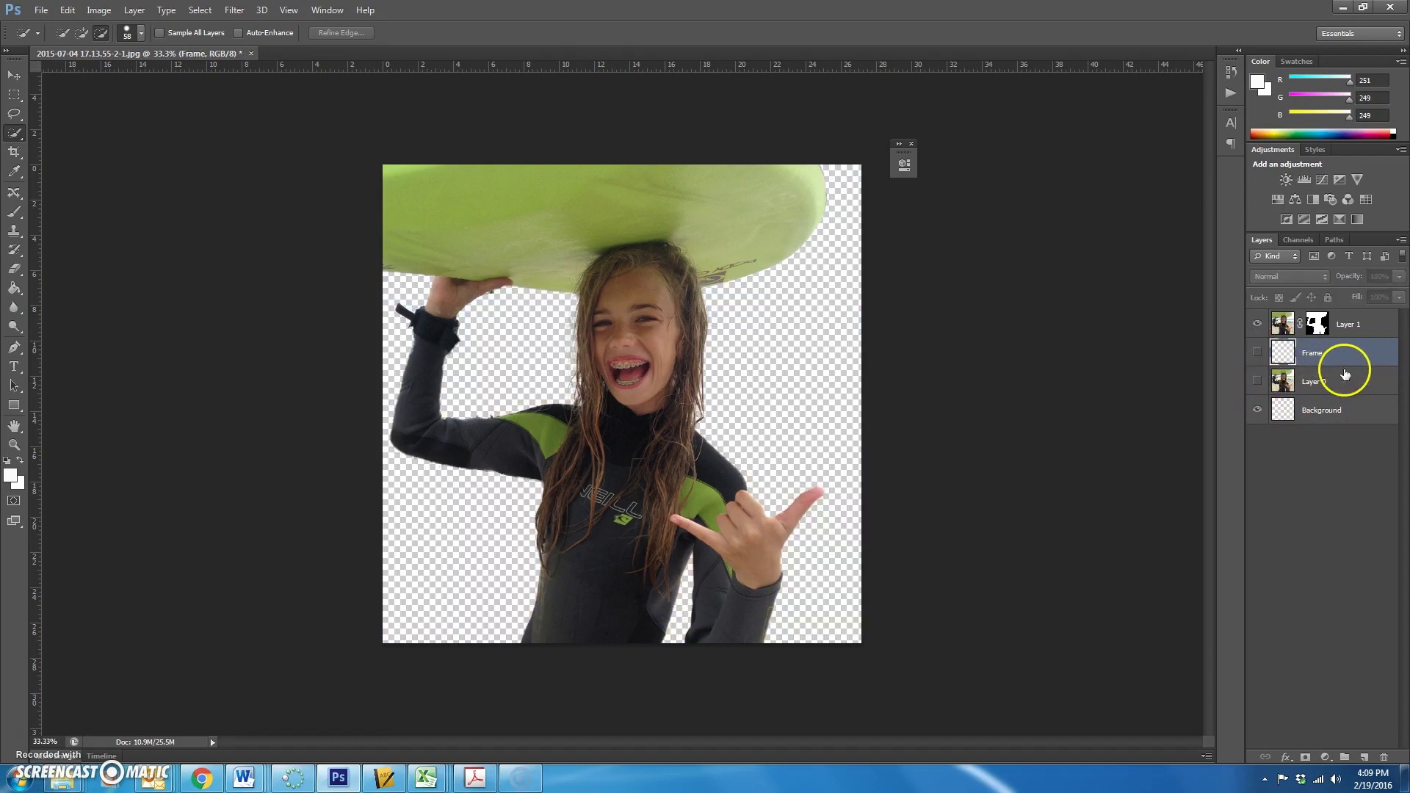
# - Make the Background layer active, reset the colours to default black and white, and activate the Gradient tool
pyautogui.click(1349, 416)
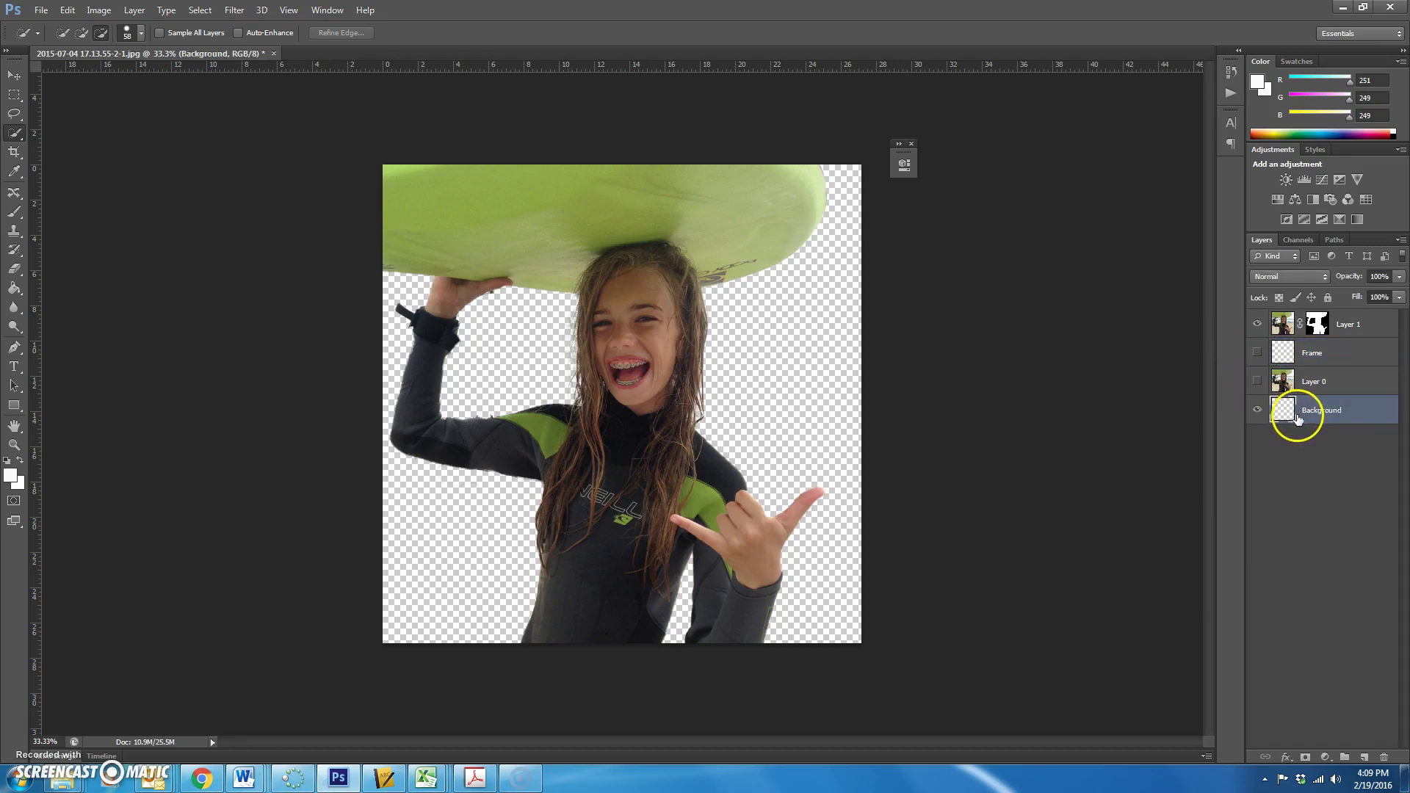
pyautogui.click(7, 459)
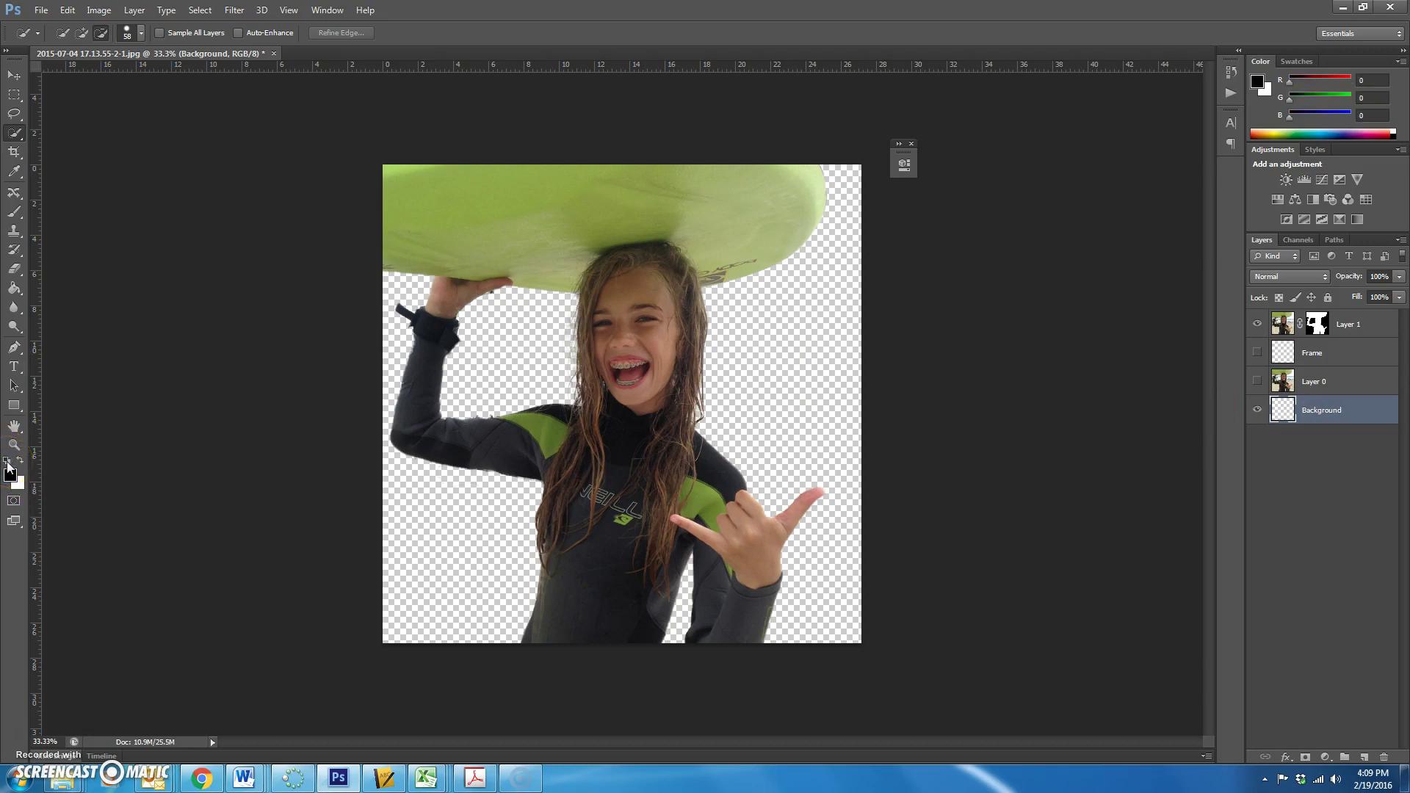
pyautogui.click(25, 292)
pyautogui.click(102, 285)
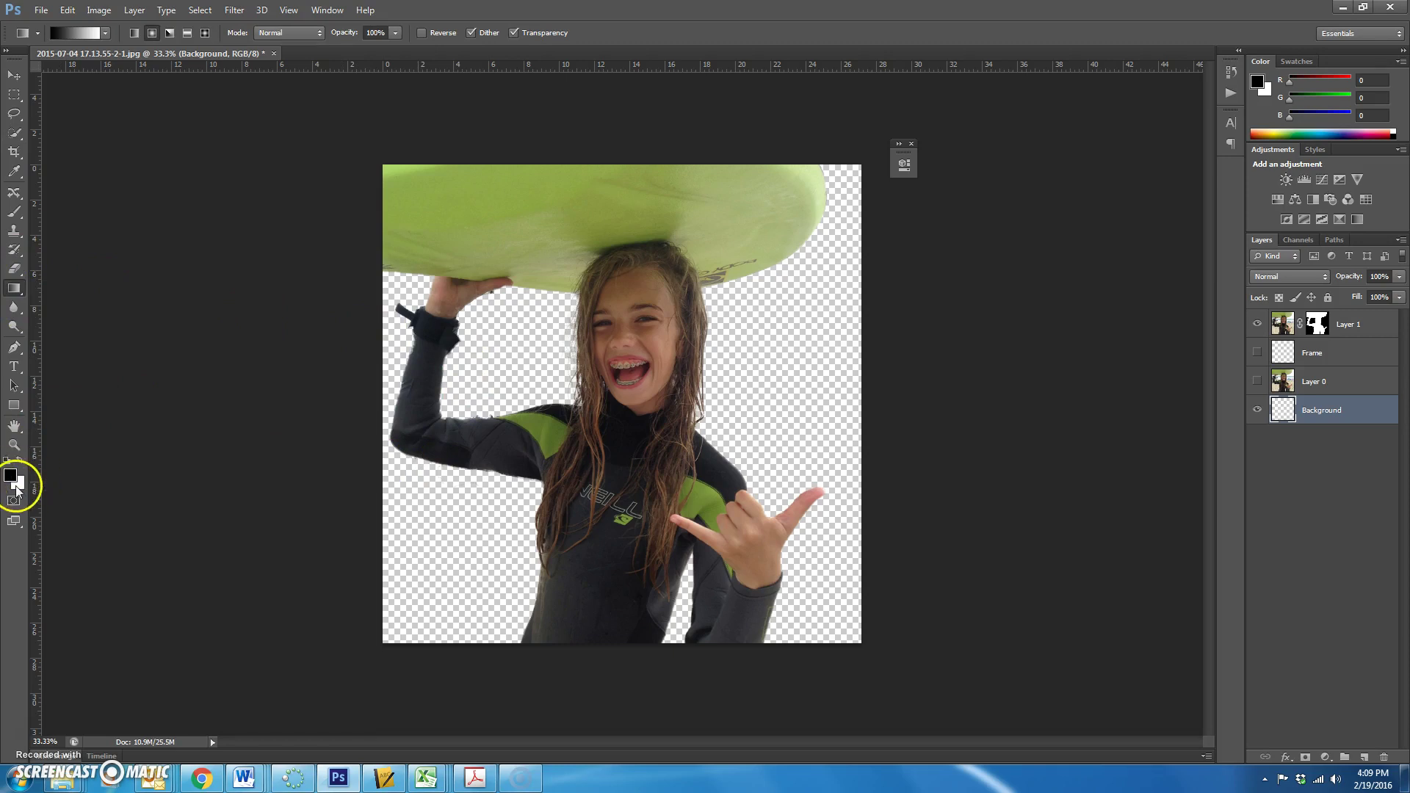
# - Set the background colour to a neutral mid grey with 50% brightness
pyautogui.click(20, 489)
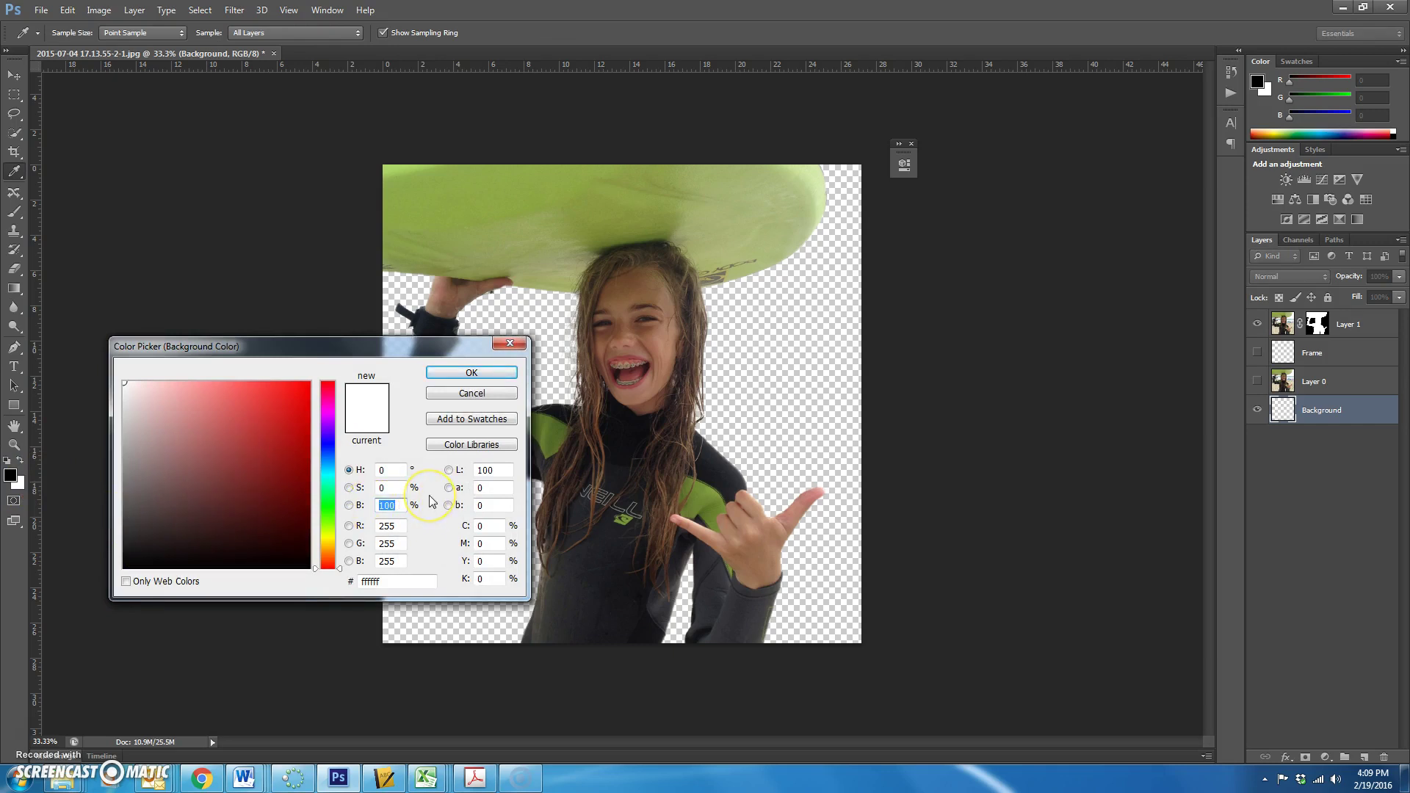
pyautogui.write('20')
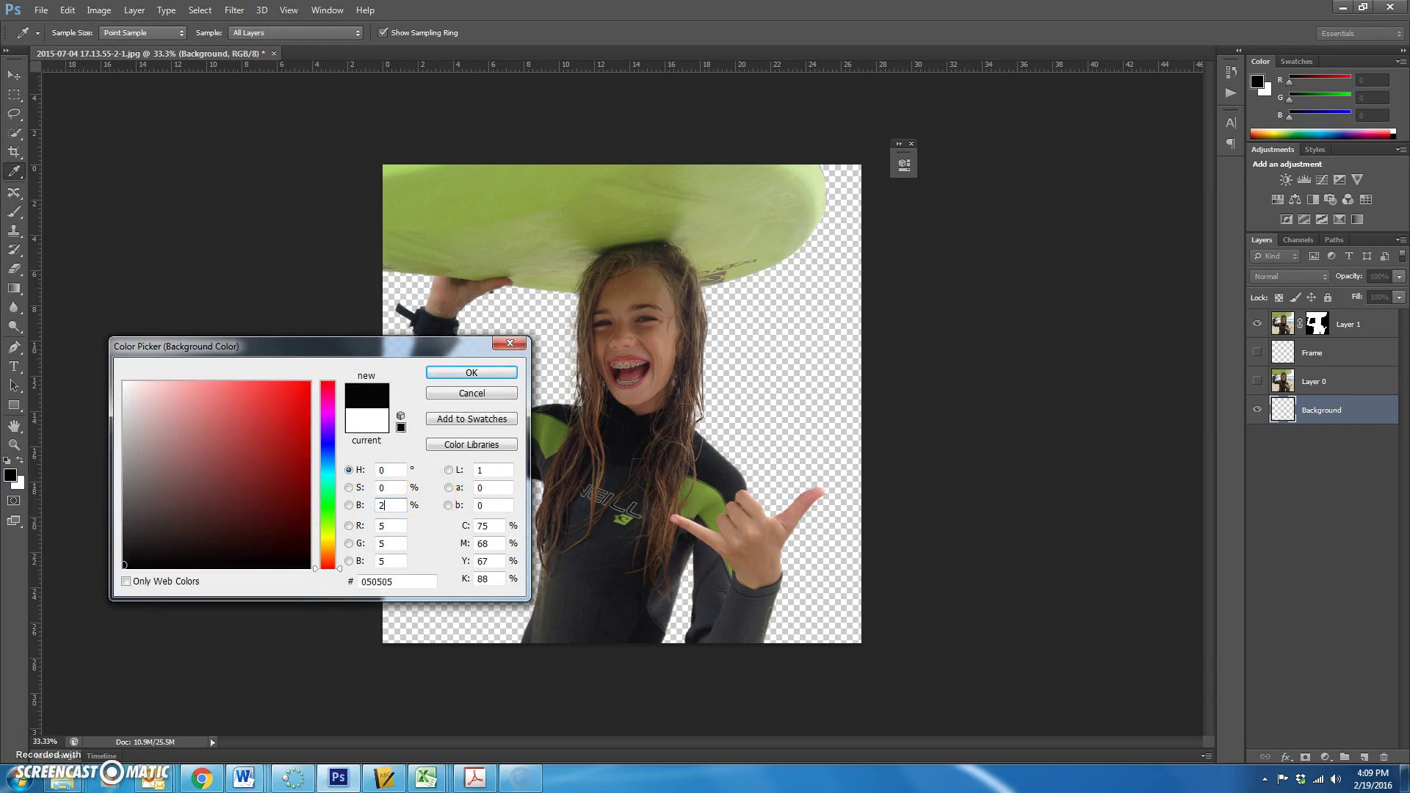
pyautogui.press('BackSpace')
pyautogui.press('BackSpace')
pyautogui.write('50')
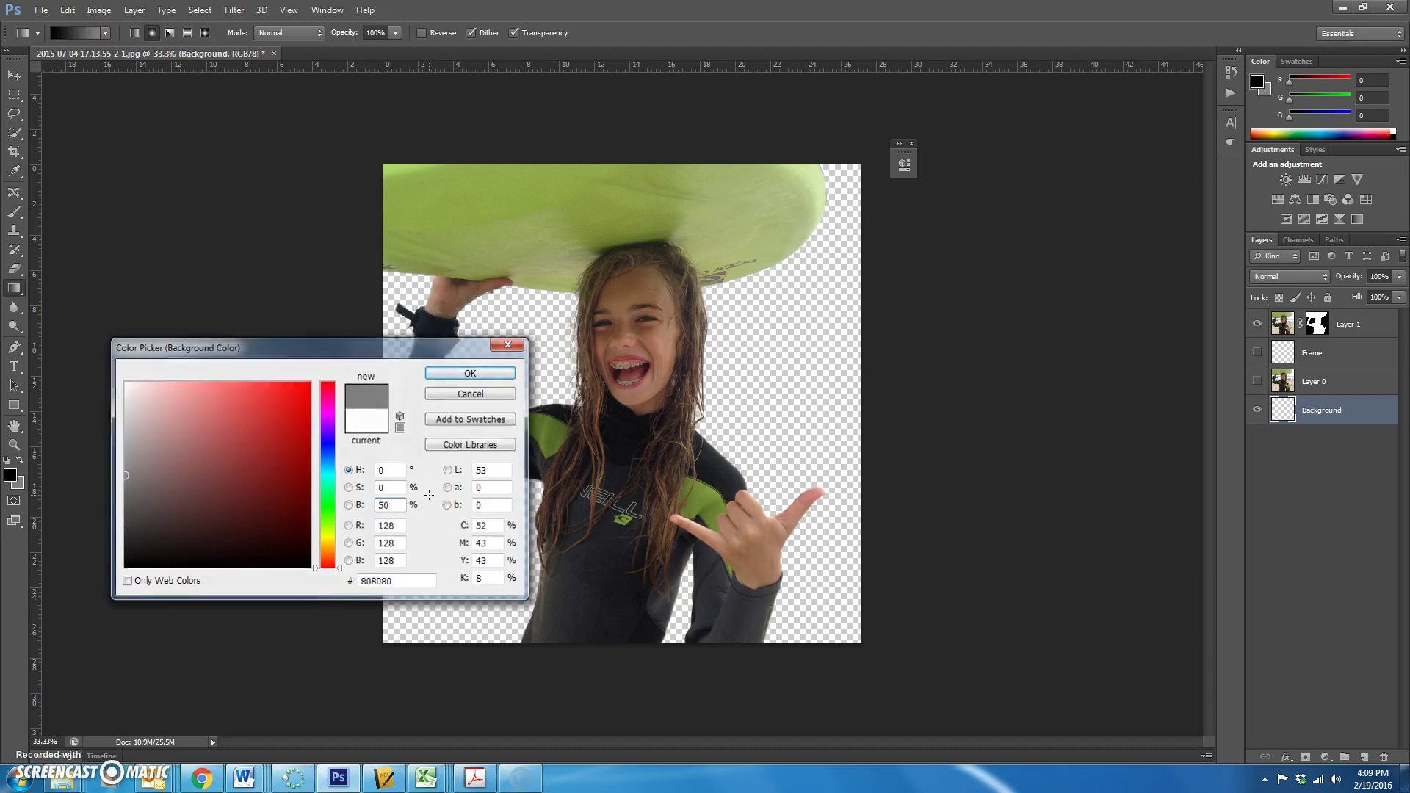
pyautogui.press('Return')
# - Fill the Background layer with a linear black-to-grey gradient from the photo's top edge to its bottom edge, and invert its colours
pyautogui.press('g')
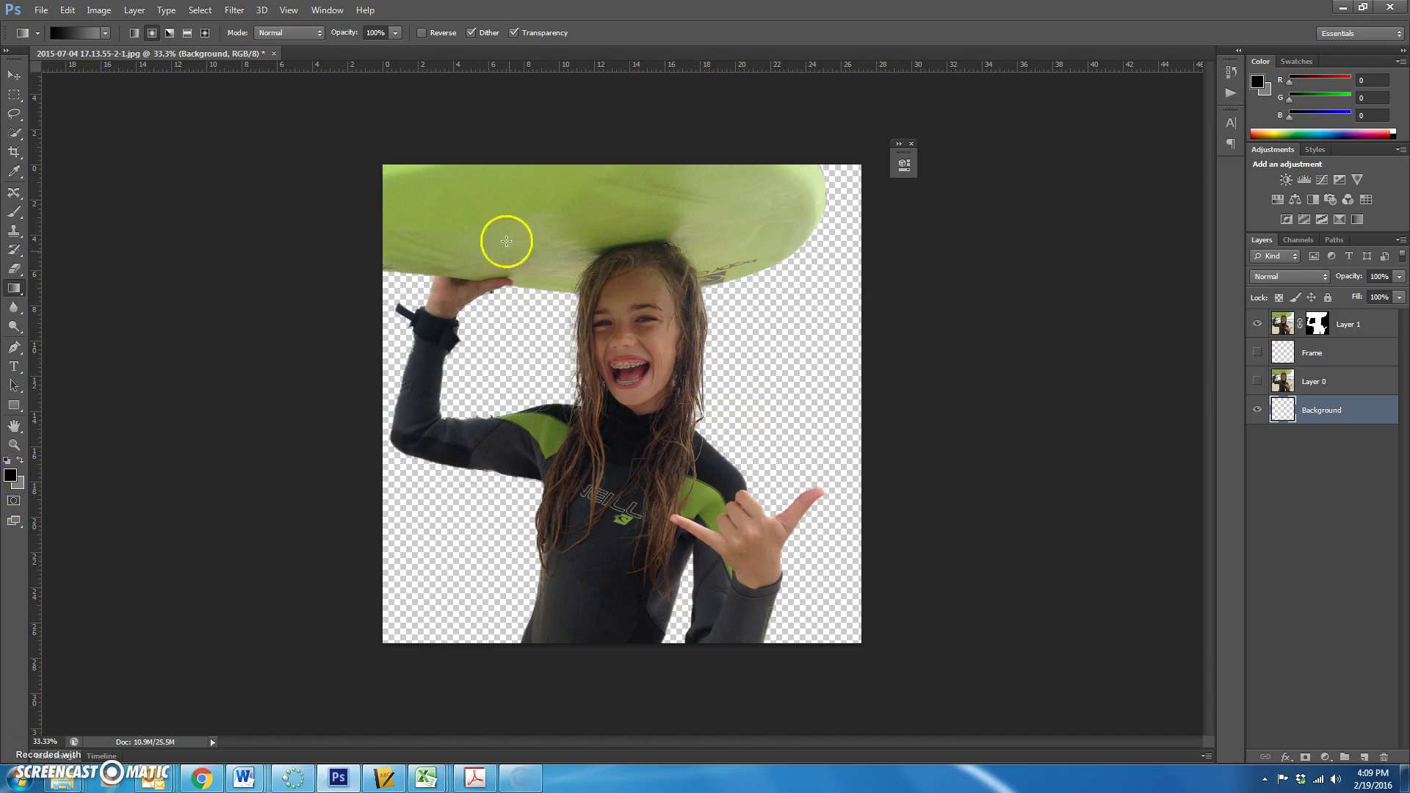
pyautogui.click(135, 33)
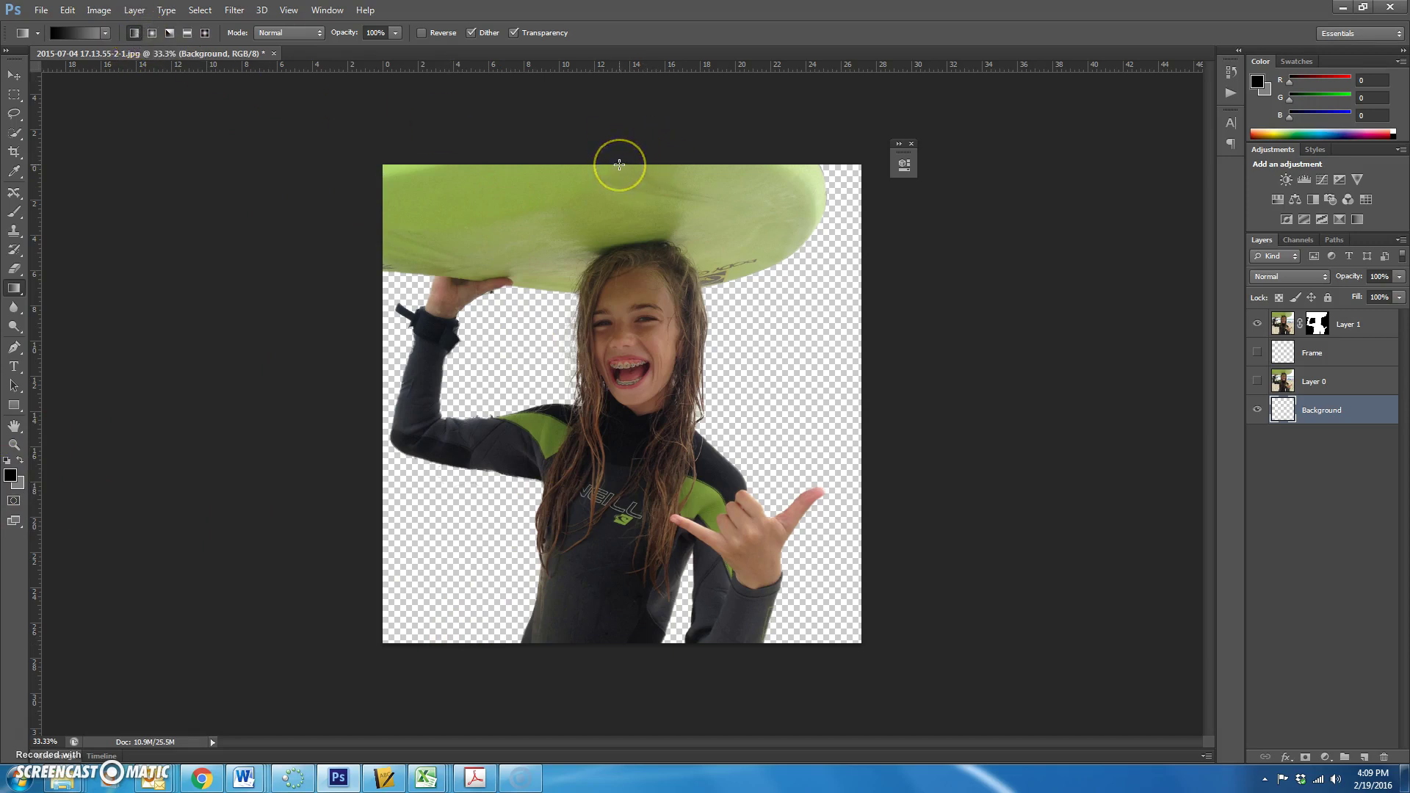
pyautogui.moveTo(619, 167); pyautogui.dragTo(626, 644)
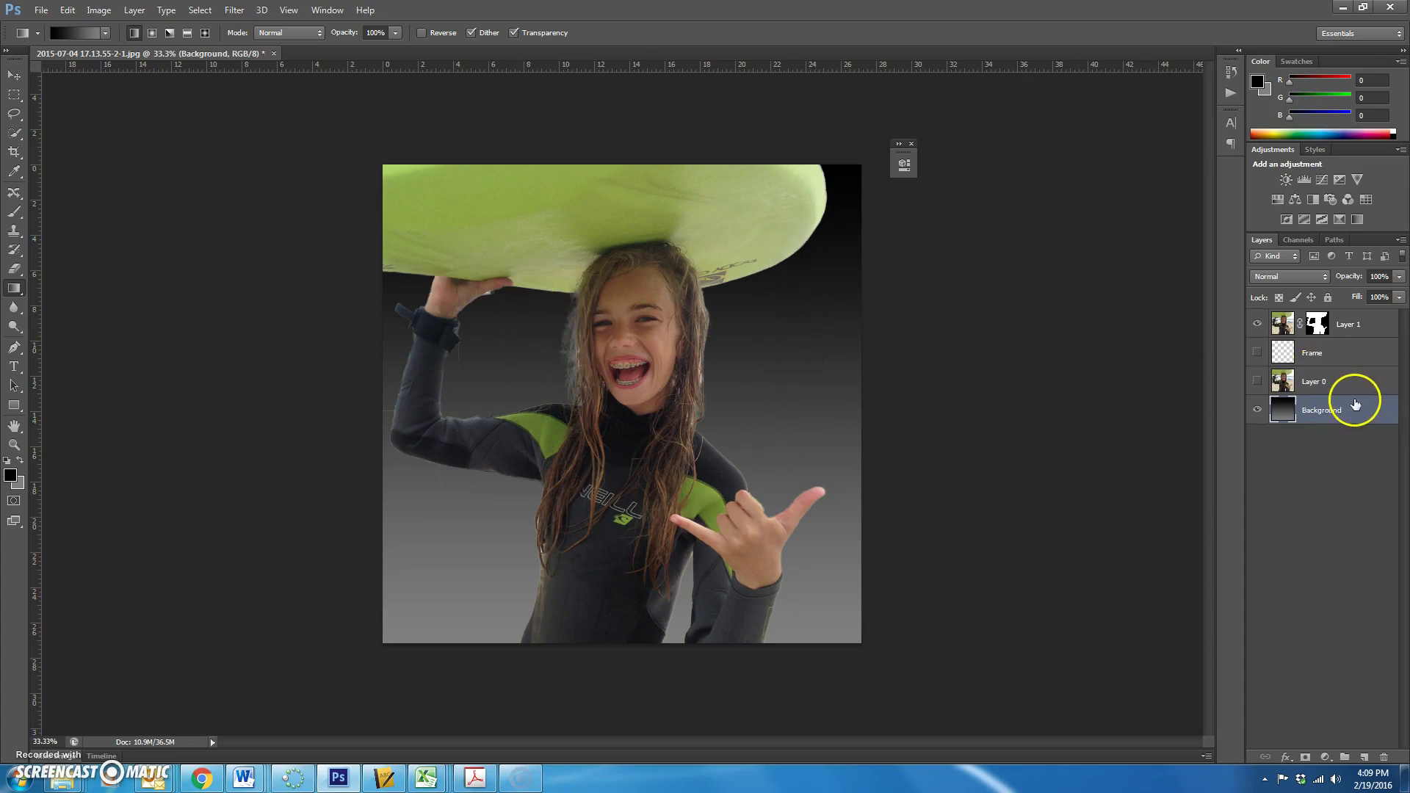
pyautogui.hotkey('ctrl', 'i')
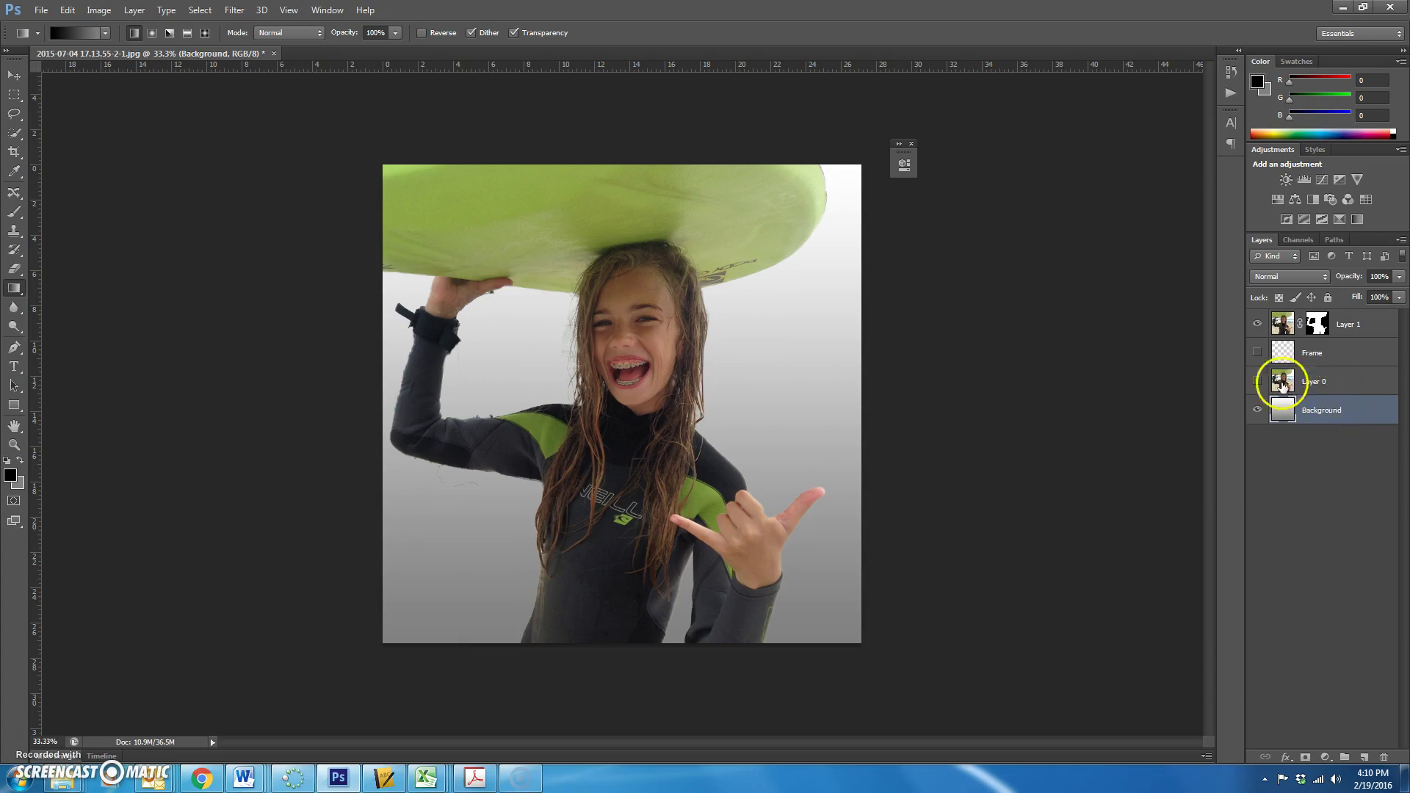
# - Show the Frame layer and make a full-width rectangular selection on it, about 22.25 in high, from the top of the girl's head to the bottom edge
pyautogui.click(1324, 357)
pyautogui.click(1257, 354)
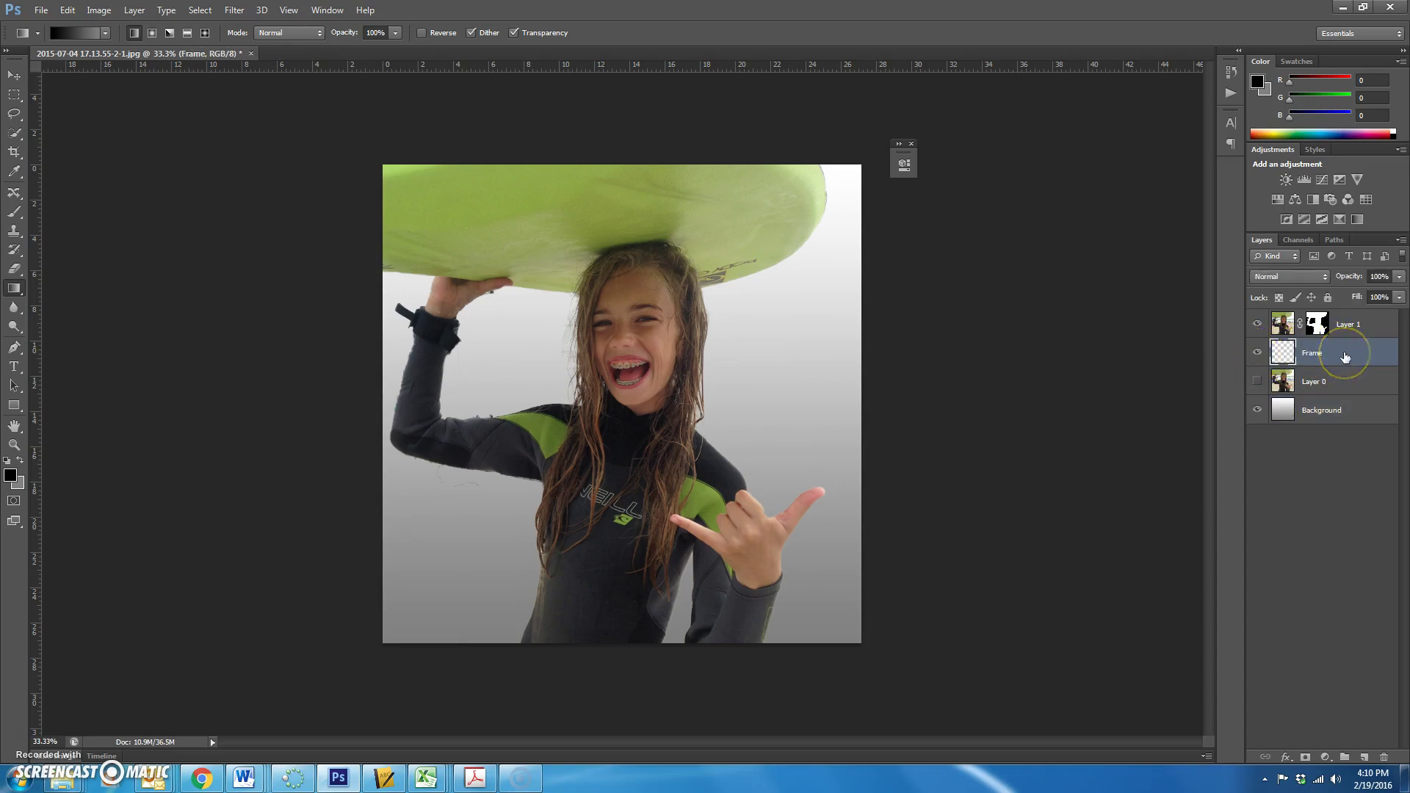
pyautogui.click(14, 94)
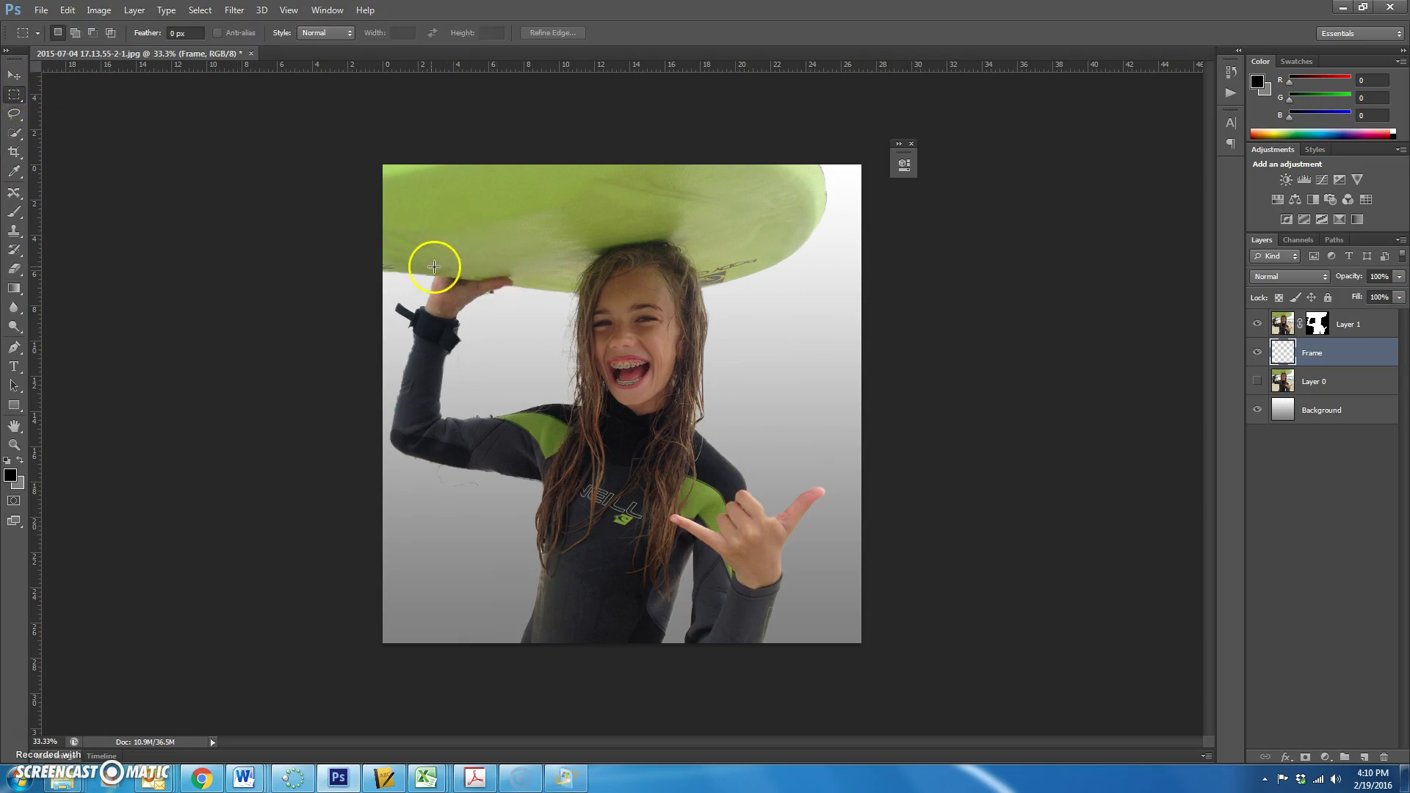
pyautogui.moveTo(450, 262); pyautogui.dragTo(913, 658)
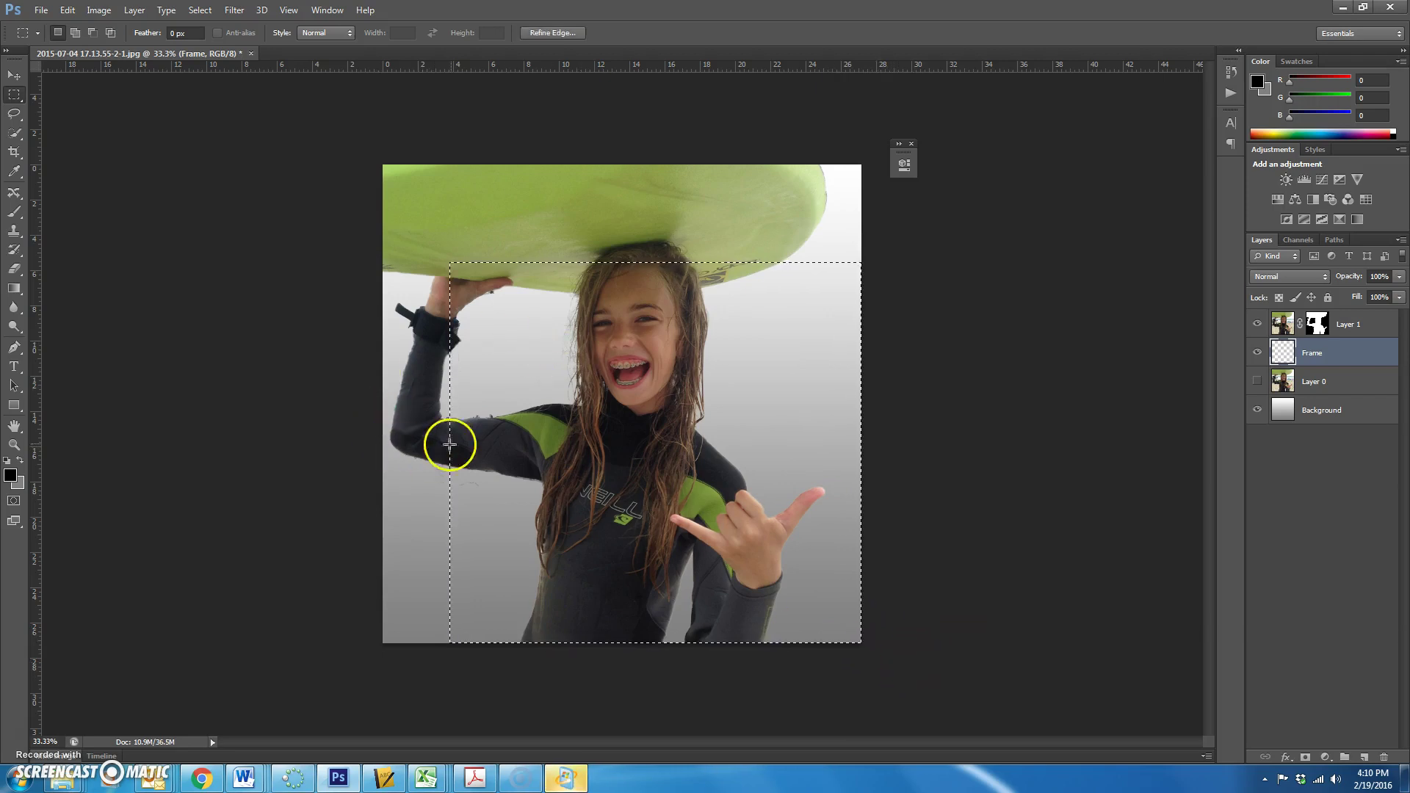
pyautogui.hotkey('ctrl', 'd')
pyautogui.moveTo(383, 251); pyautogui.dragTo(906, 632)
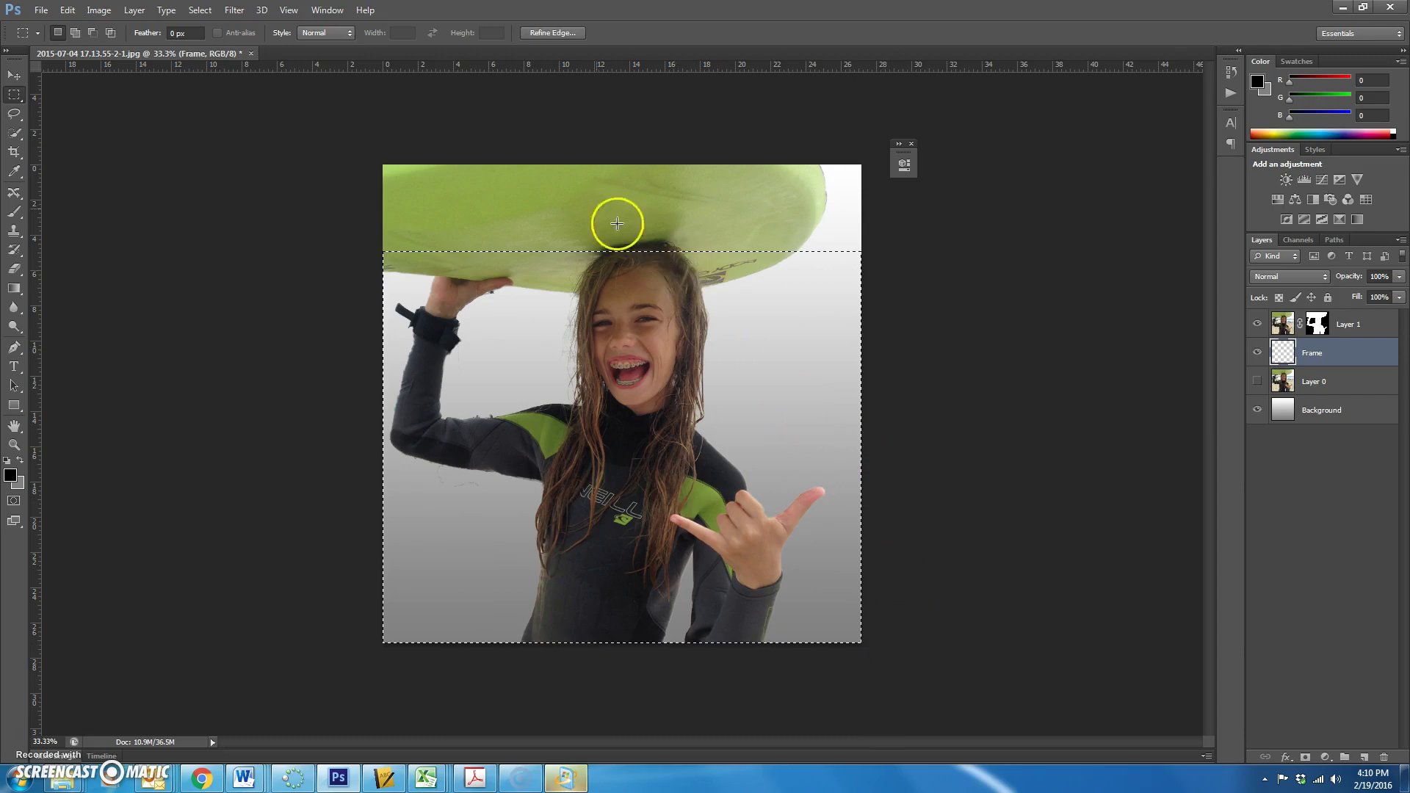
# - Stroke the rectangular selection on the Frame layer with a 25 px black line placed inside
pyautogui.click(94, 10)
pyautogui.moveTo(66, 10)
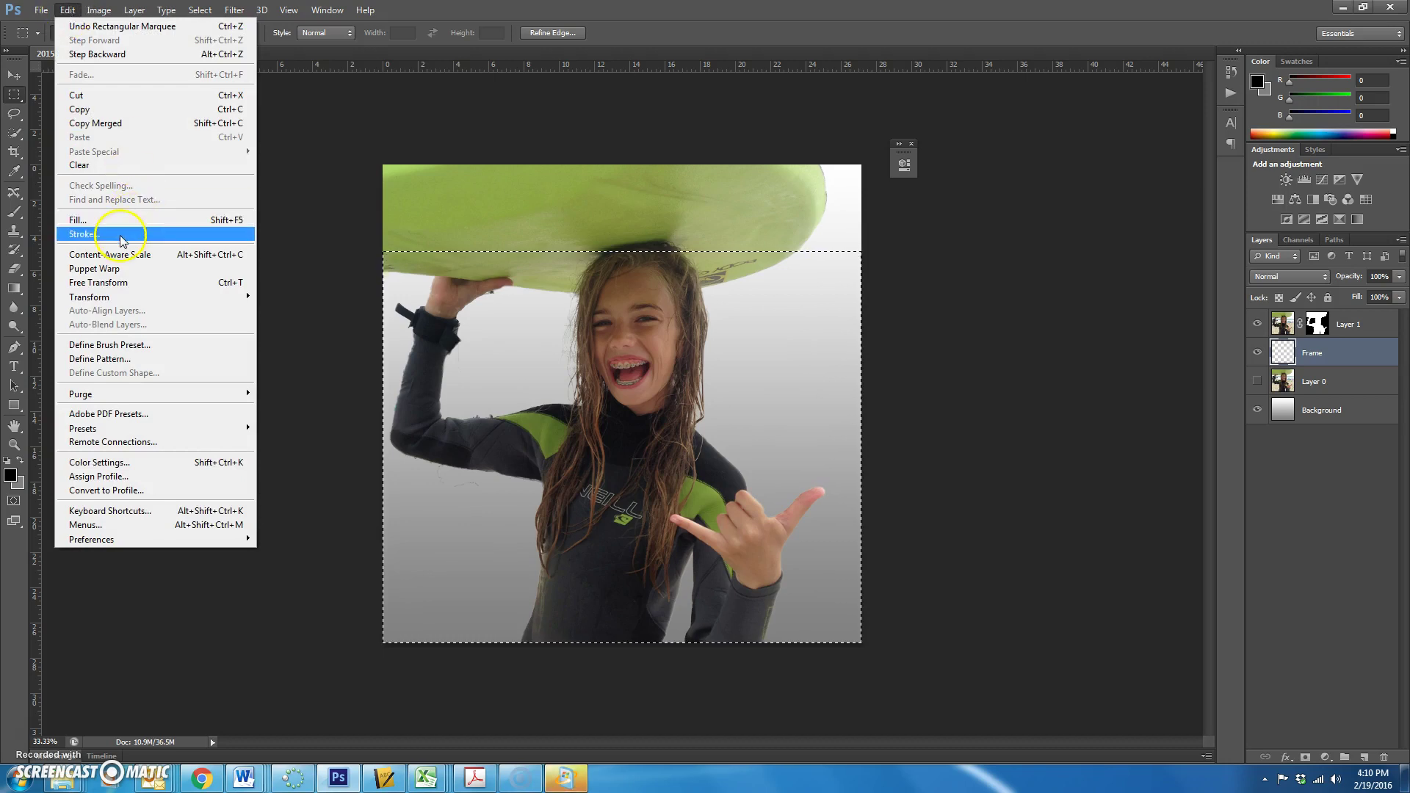
pyautogui.click(123, 235)
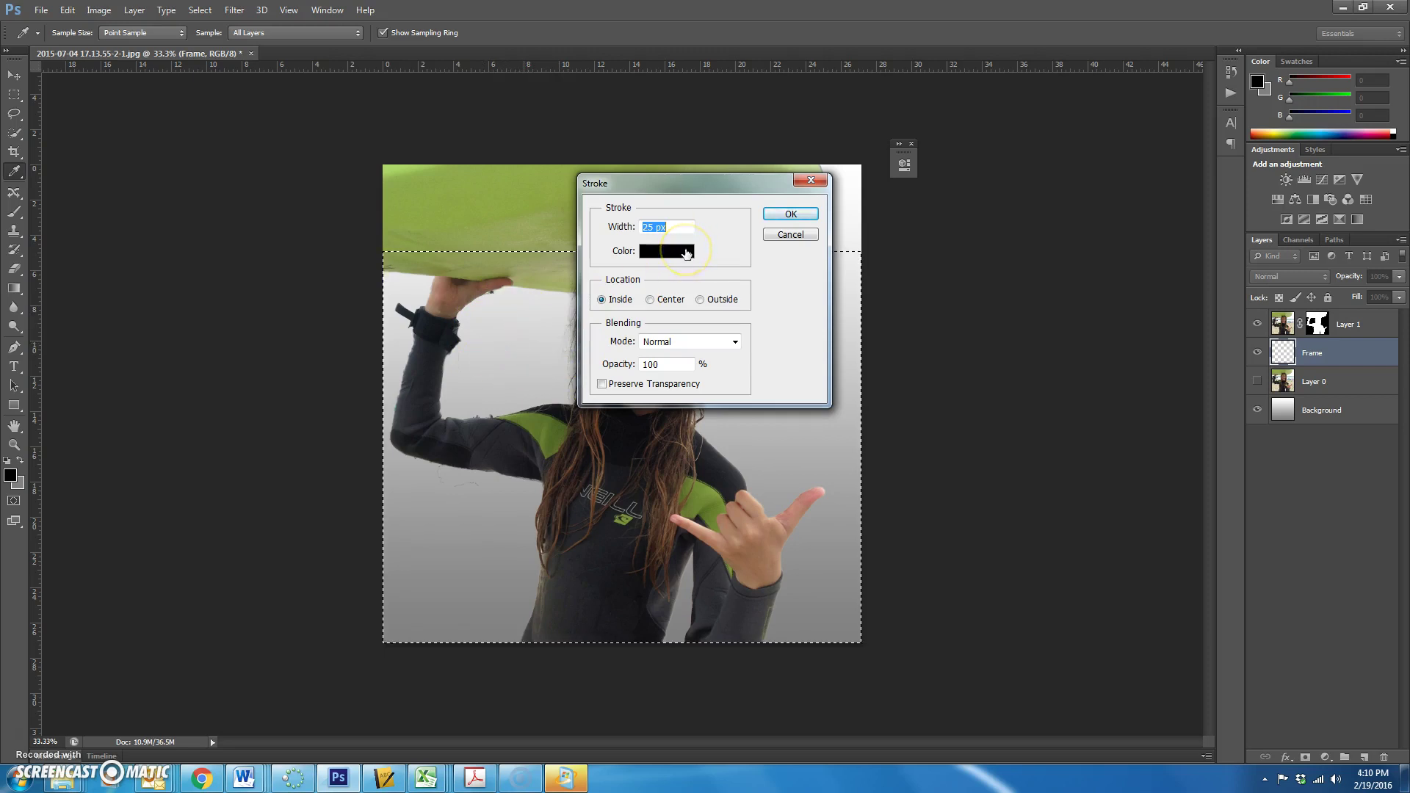
pyautogui.click(677, 227)
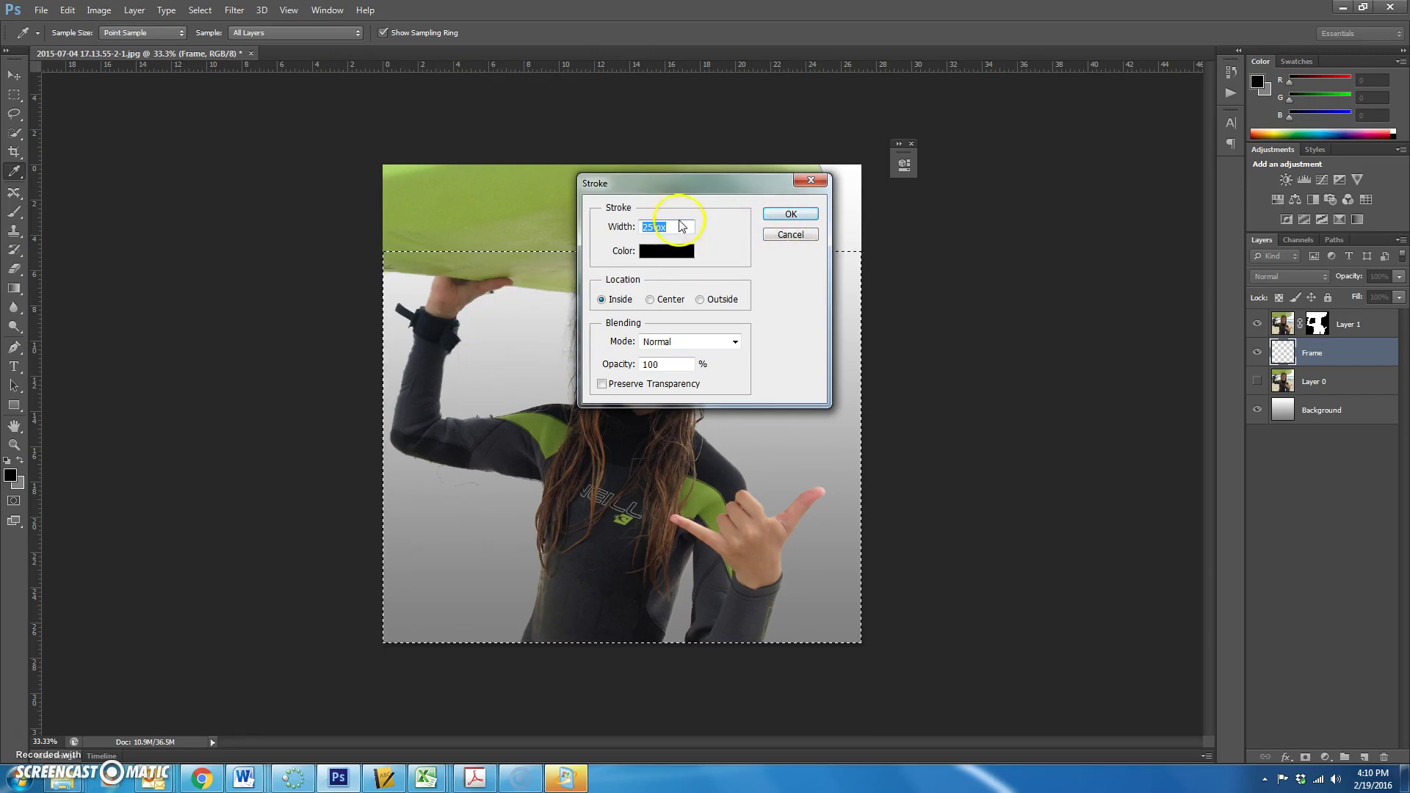
pyautogui.click(791, 215)
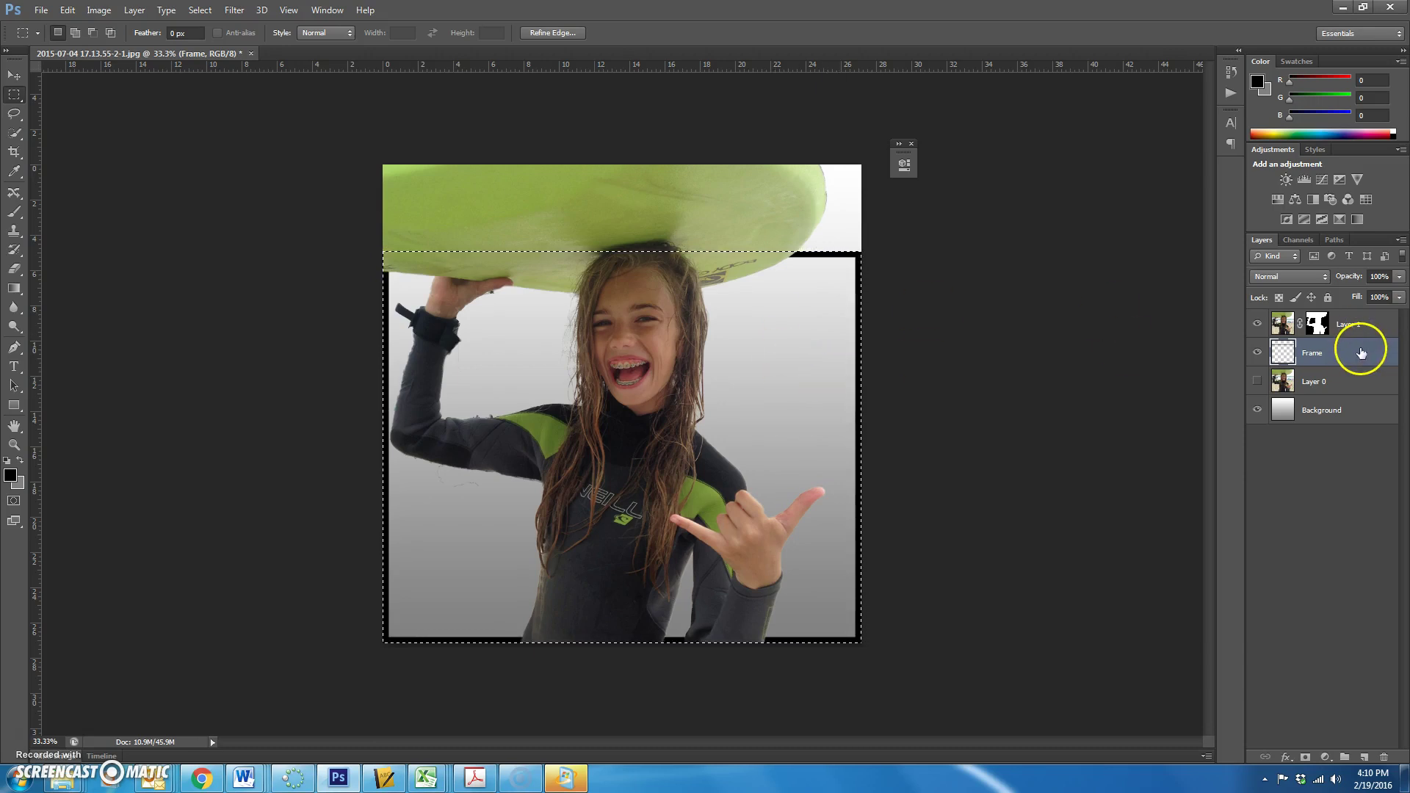
# - Apply a Perspective transform to the frame, pulling its top corners inward symmetrically by an angle of about 15.39°
pyautogui.click(66, 11)
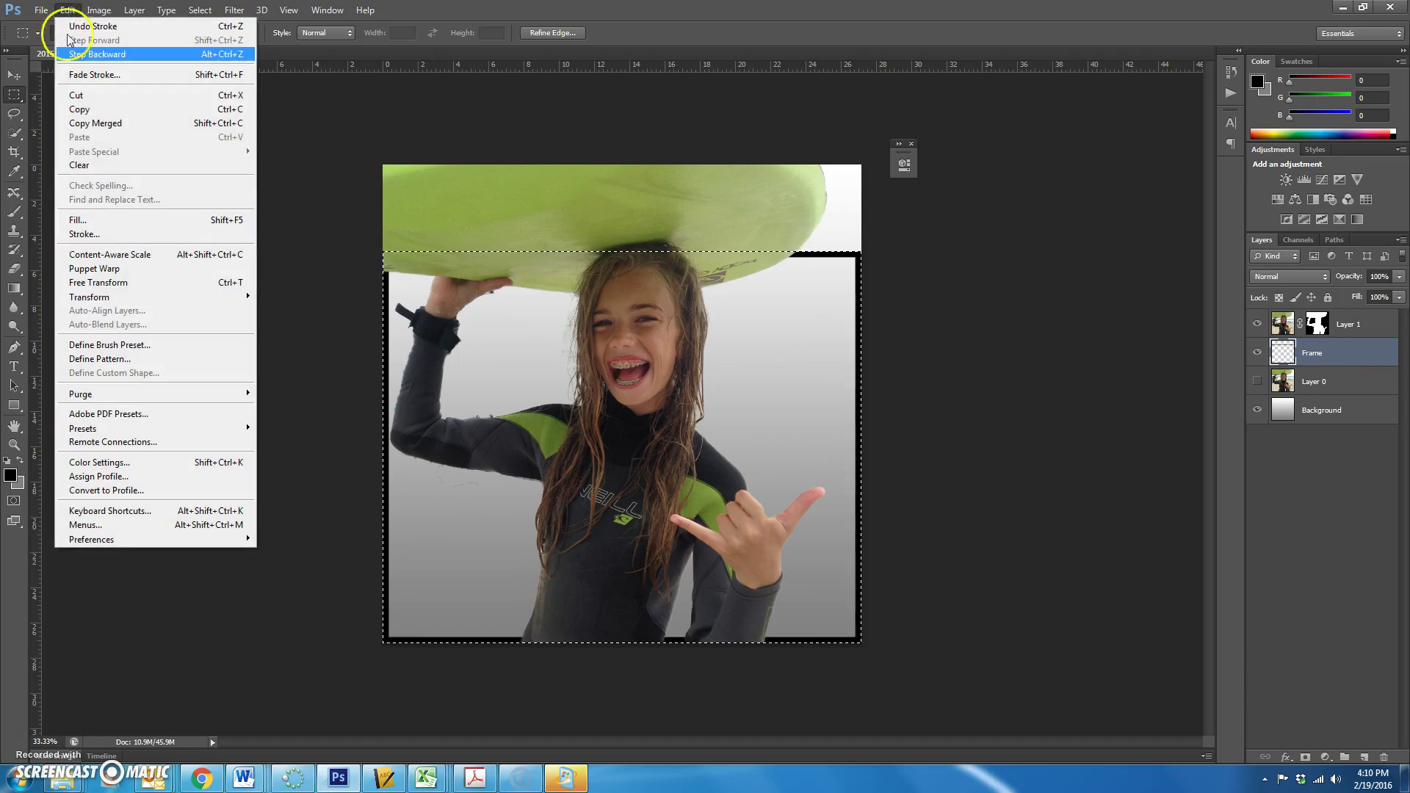
pyautogui.moveTo(220, 296)
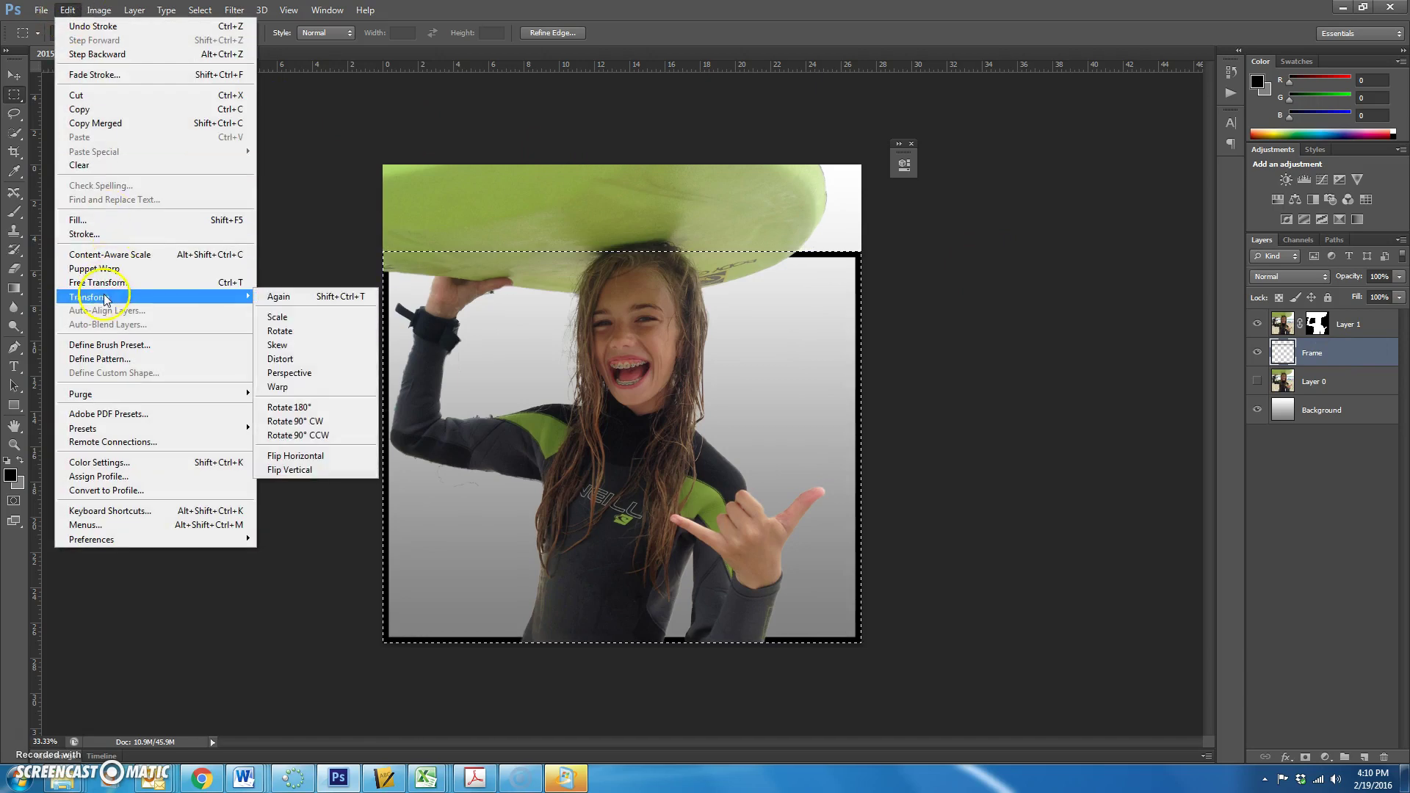
pyautogui.click(328, 372)
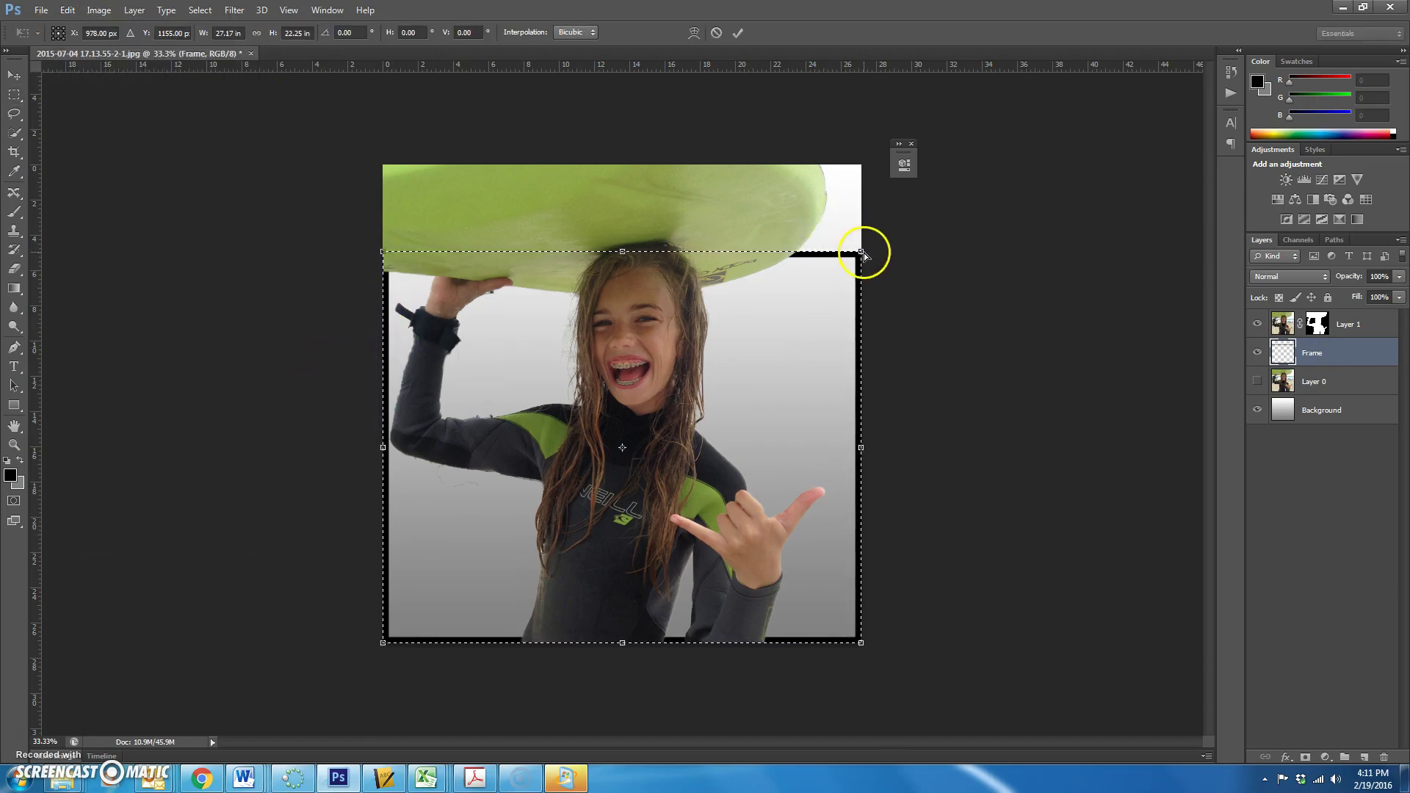
pyautogui.moveTo(860, 253); pyautogui.dragTo(752, 256)
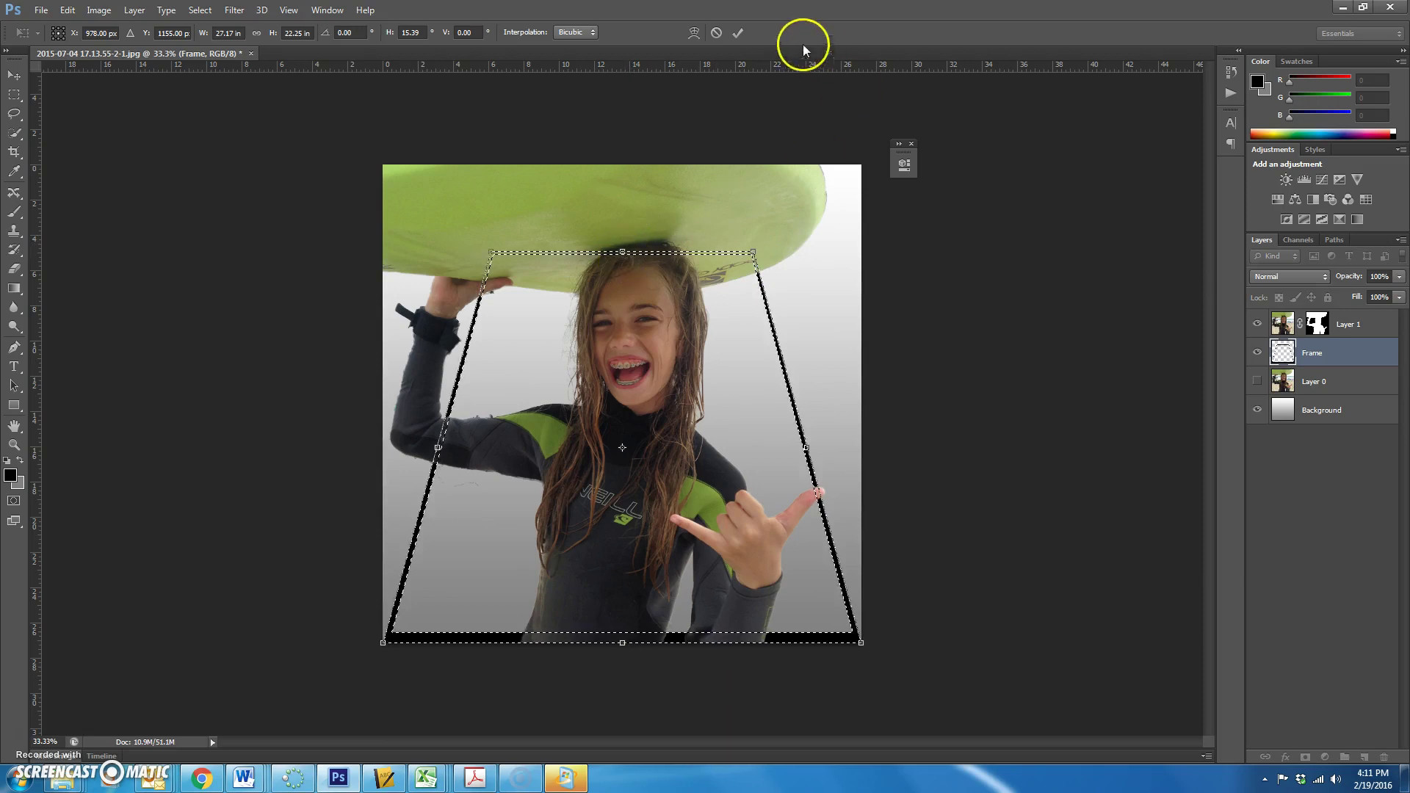
pyautogui.click(737, 33)
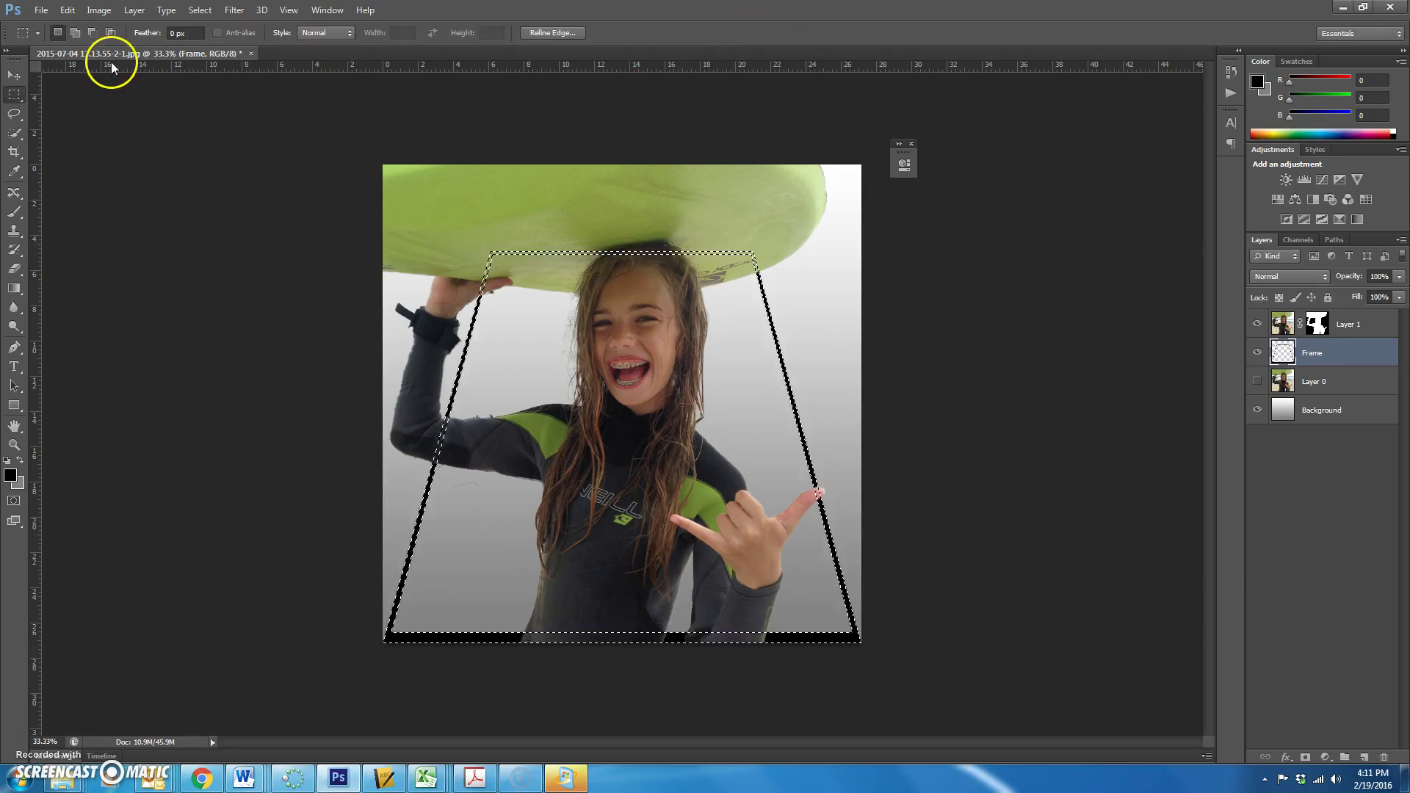
# - Squash the frame from its top edge down to the girl's shoulders, to a height of about 12.33 in
pyautogui.click(10, 76)
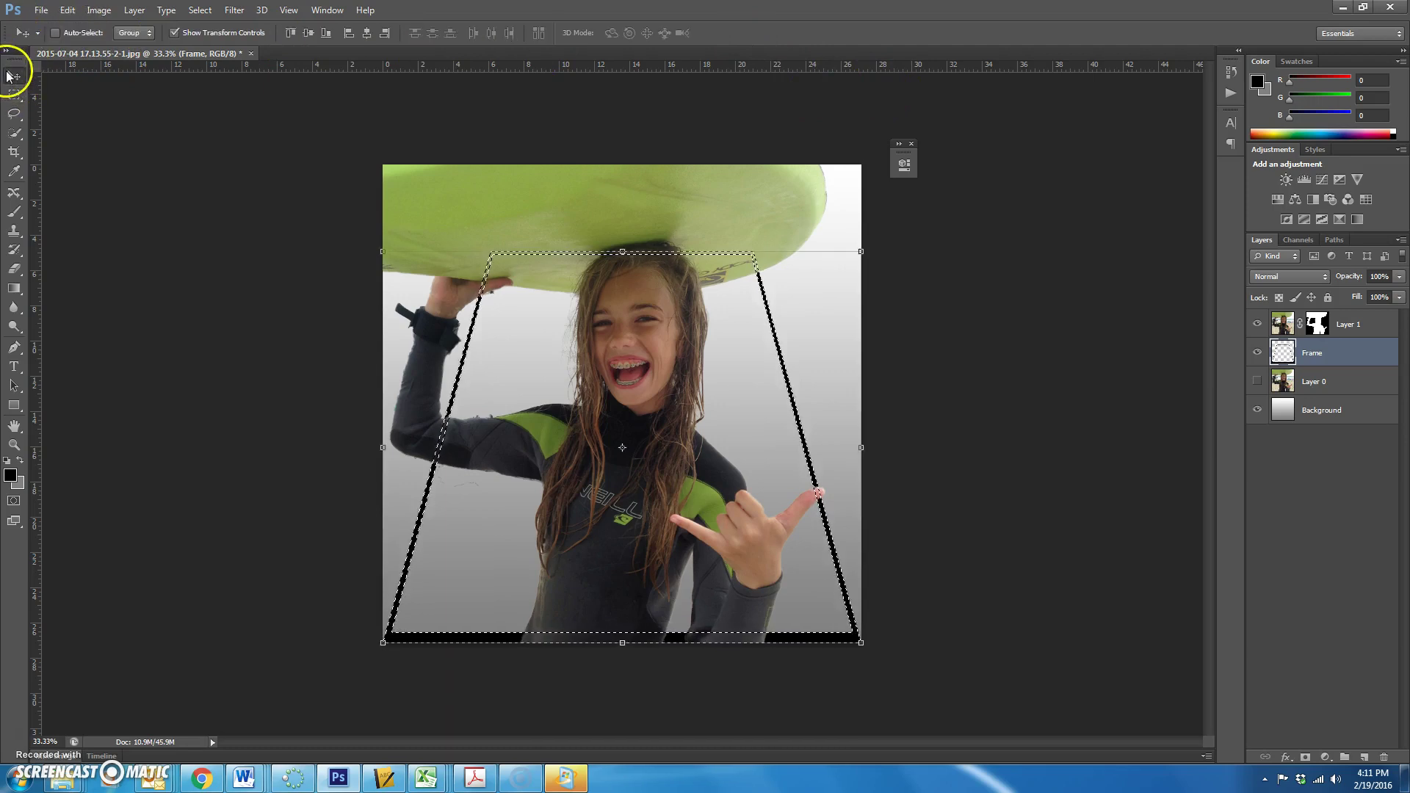
pyautogui.moveTo(622, 251); pyautogui.dragTo(633, 427)
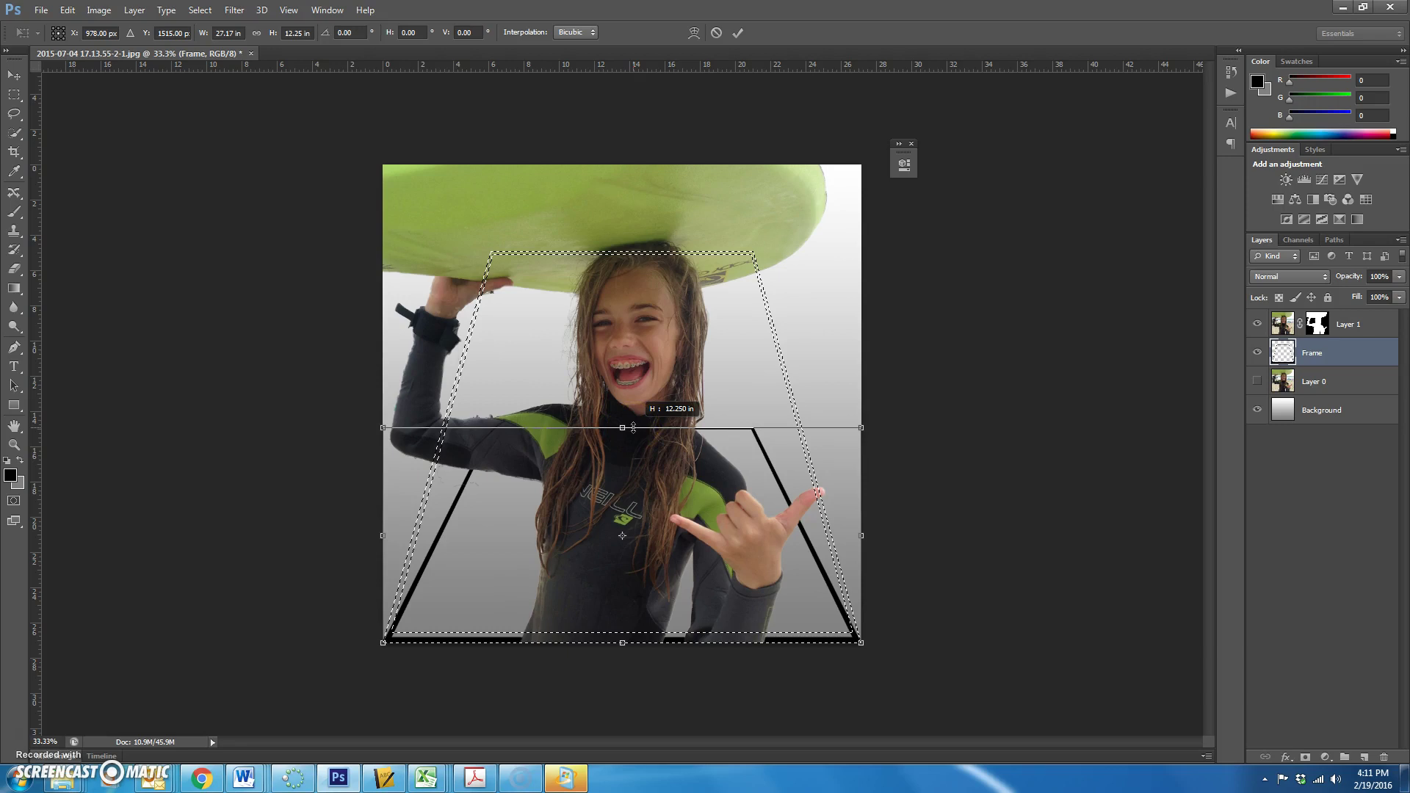
pyautogui.moveTo(633, 424)
pyautogui.mouseDown()
pyautogui.moveTo(631, 399)
pyautogui.moveTo(616, 428)
pyautogui.moveTo(597, 419)
pyautogui.moveTo(614, 426)
pyautogui.mouseUp()
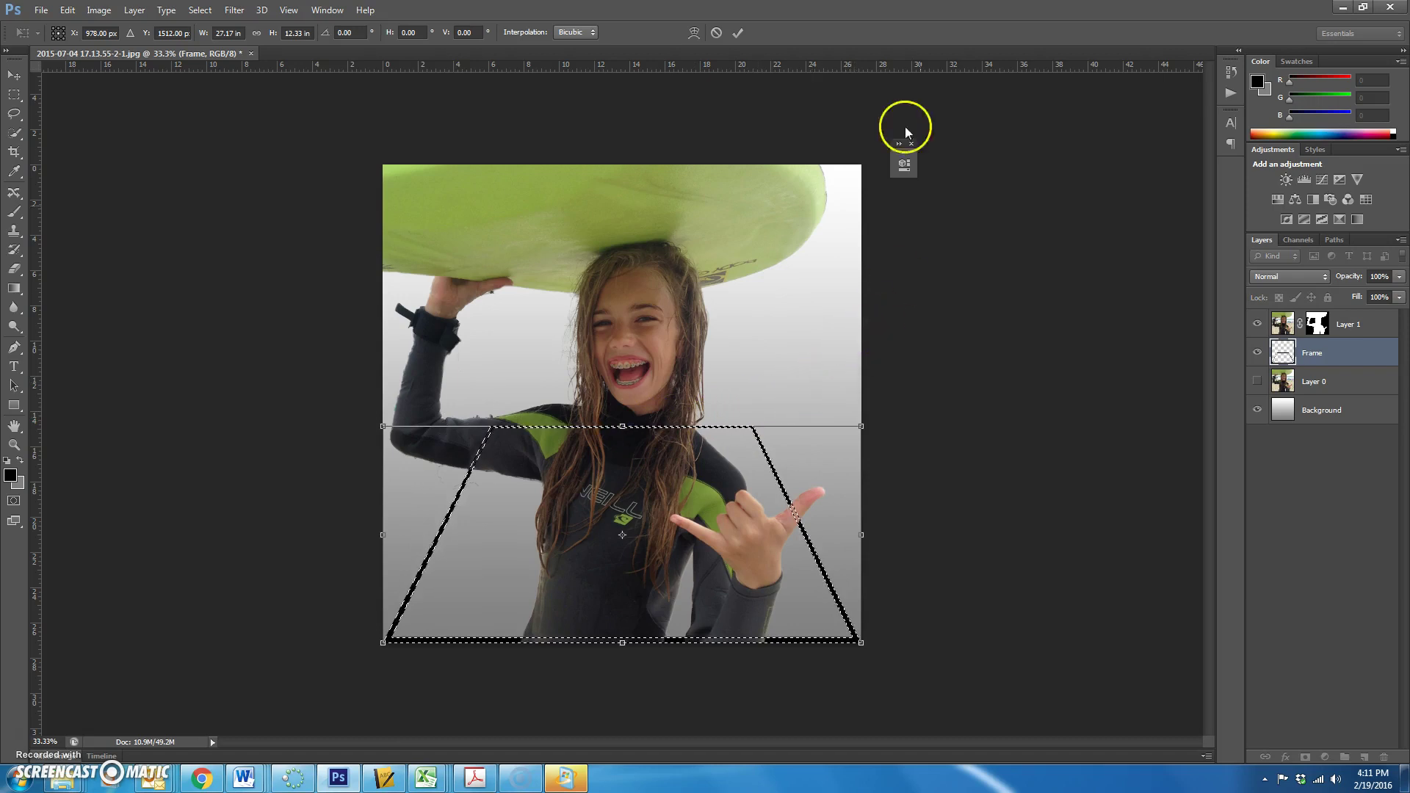
pyautogui.click(737, 33)
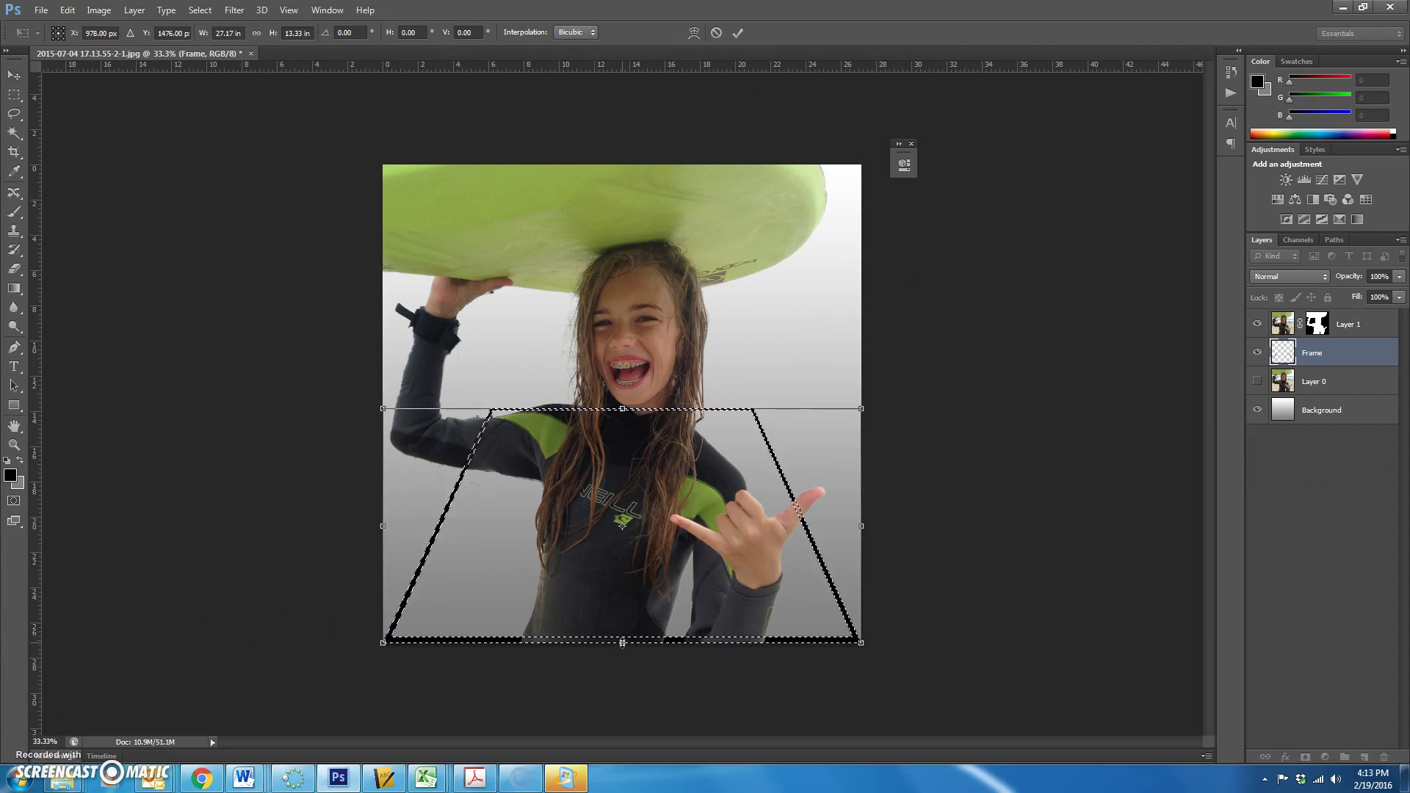
# - Raise the frame's bottom edge slightly above the photo's lower edge, to a frame height of about 12.42 in, and deselect
pyautogui.moveTo(622, 642); pyautogui.dragTo(623, 628)
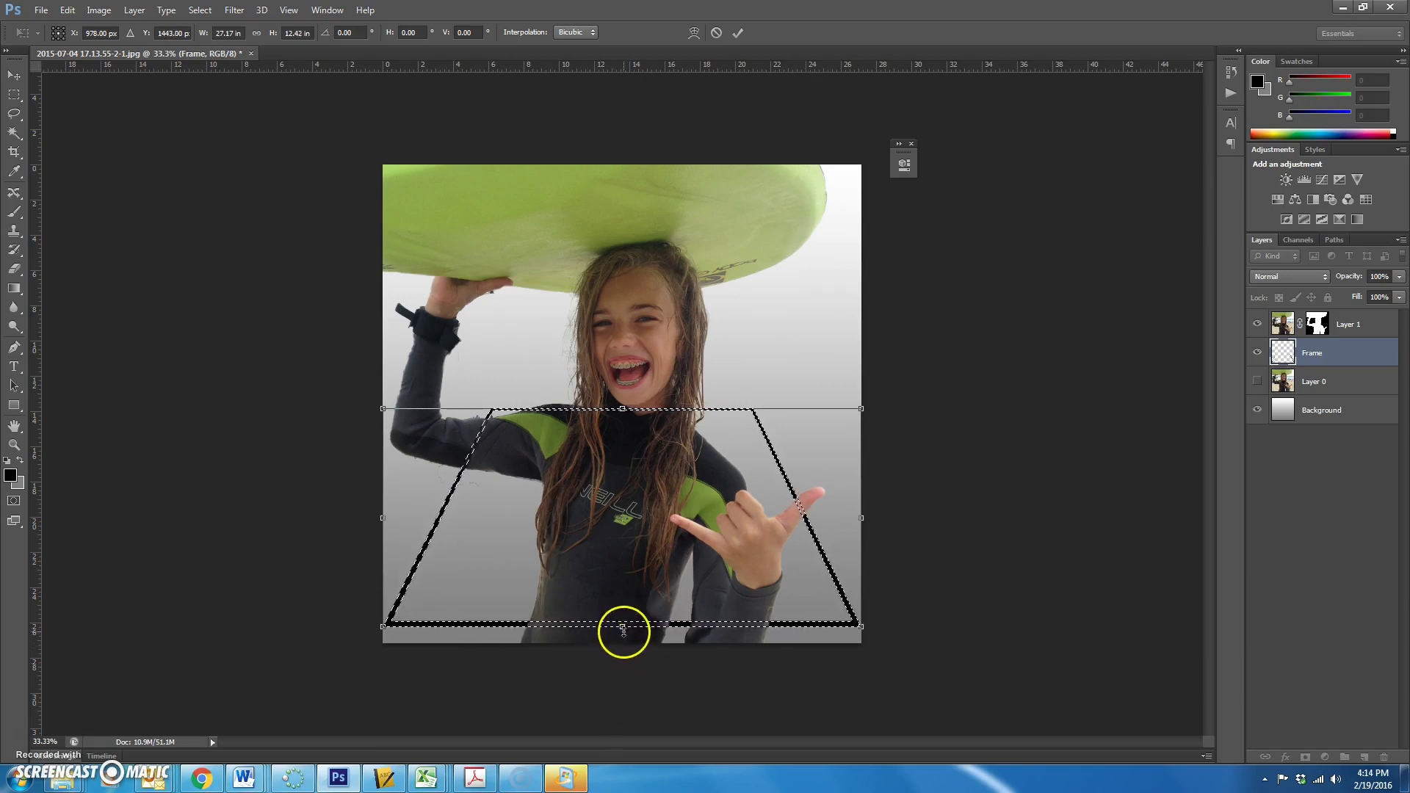
pyautogui.click(800, 505)
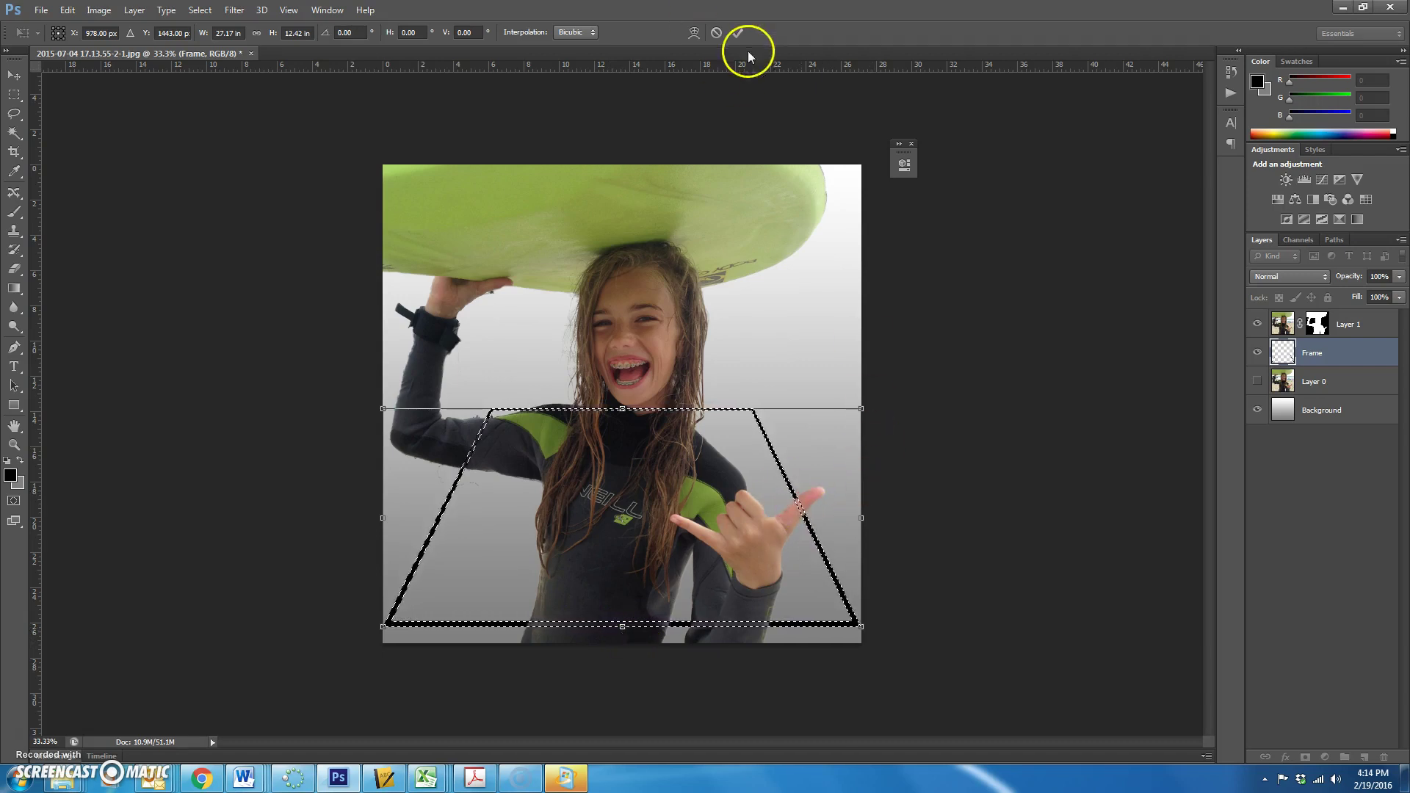
pyautogui.click(737, 32)
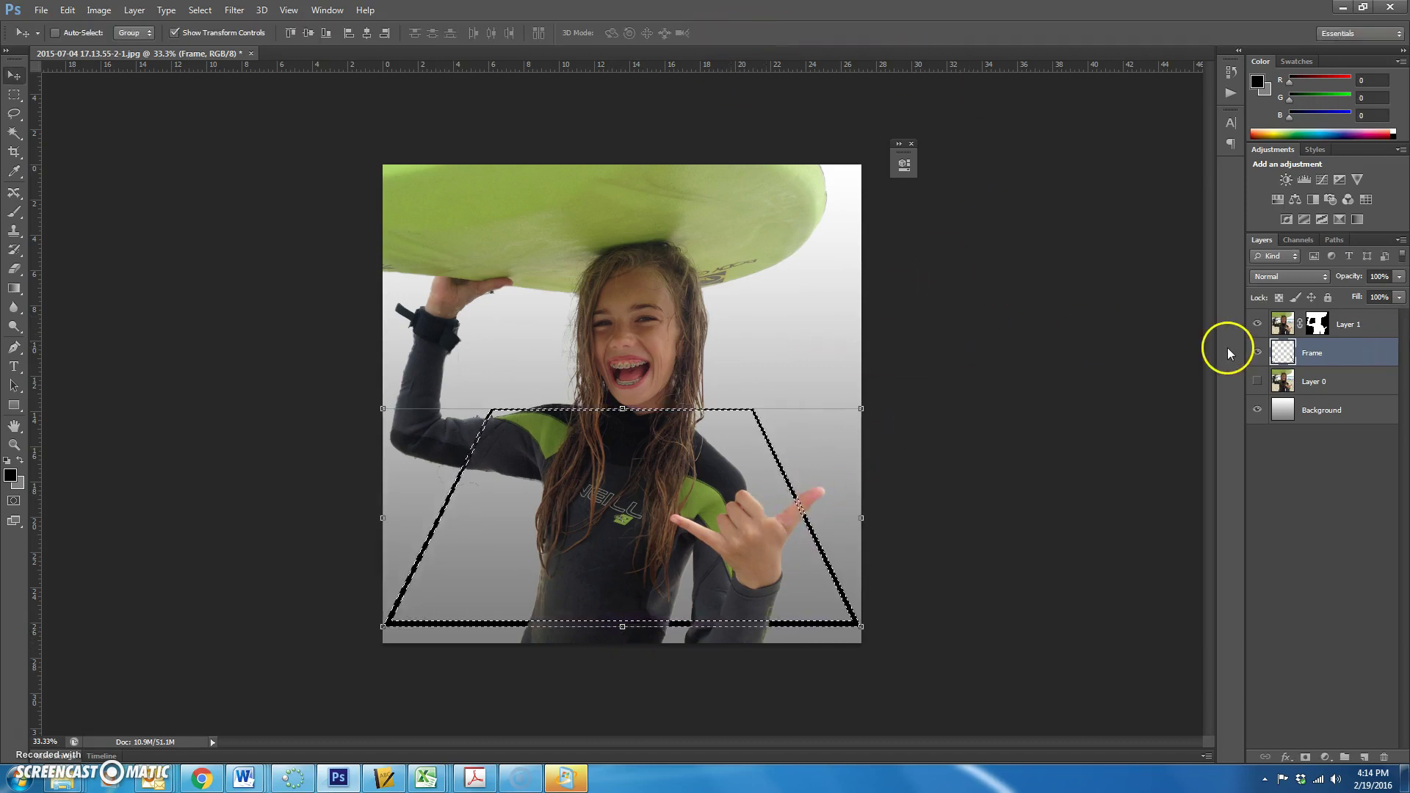
pyautogui.hotkey('ctrl', 'd')
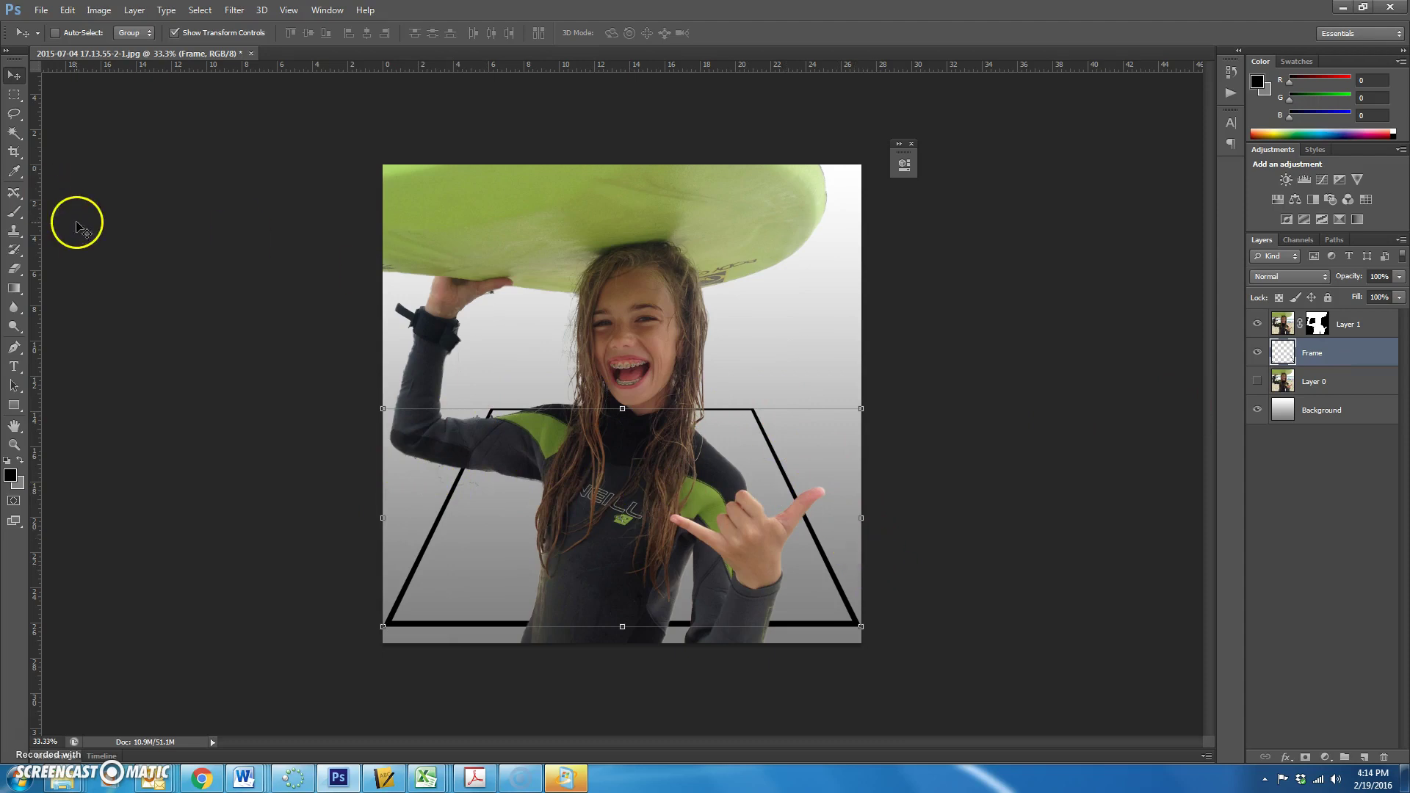
# - Select the area outside the frame, including the strip below it, using the Magic Wand with Contiguous on and a tolerance of 20
pyautogui.click(16, 134)
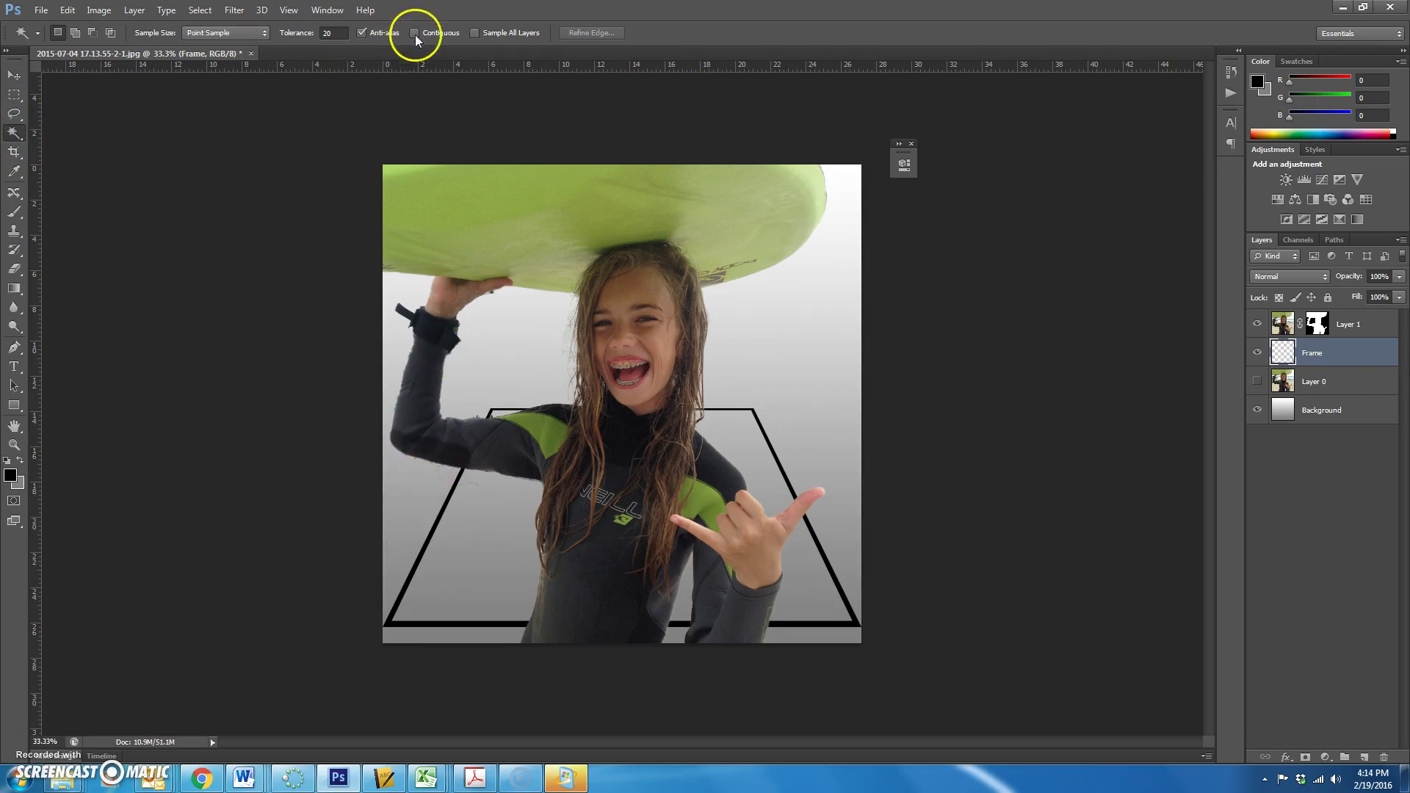
pyautogui.click(410, 481)
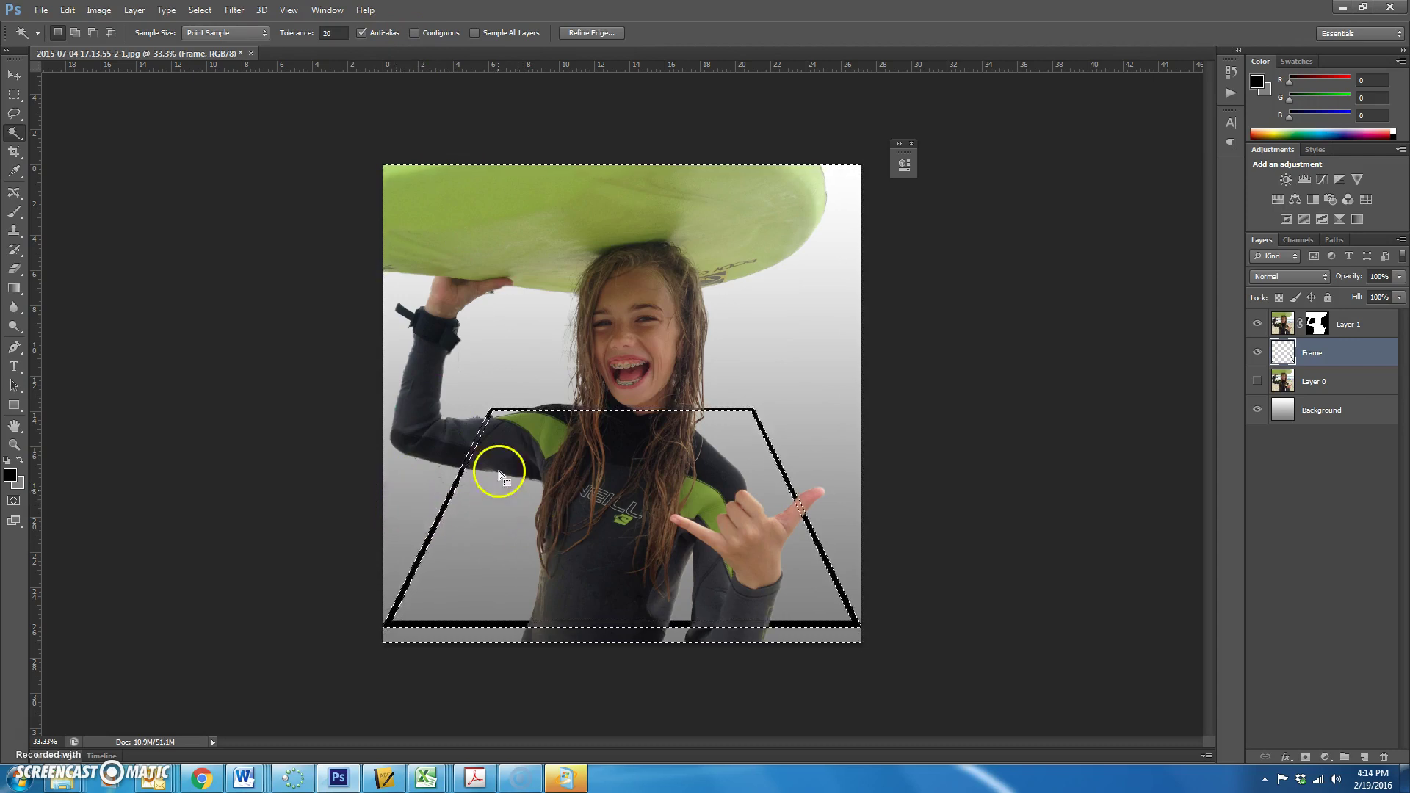
pyautogui.click(415, 32)
pyautogui.click(415, 487)
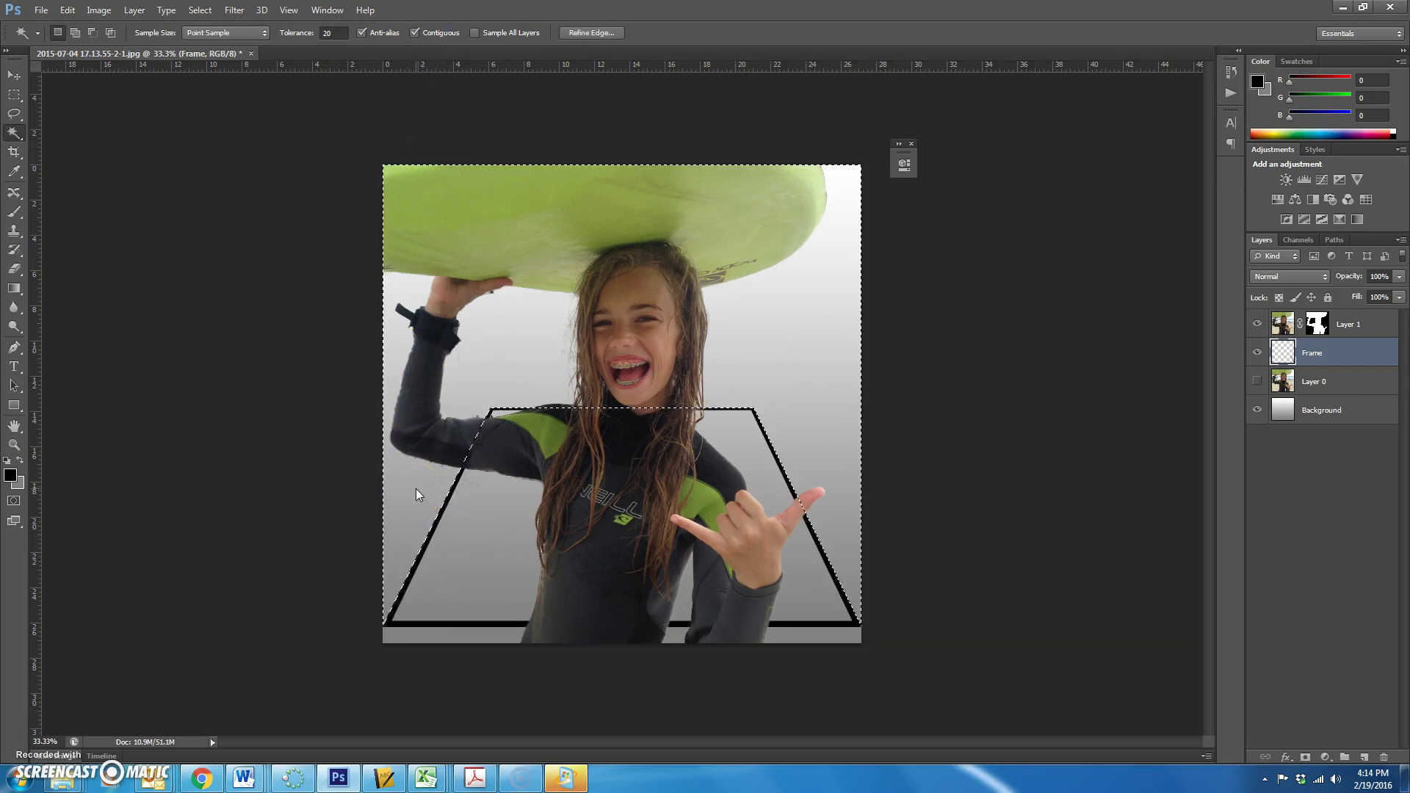
pyautogui.keyDown('shift'); pyautogui.click(809, 637); pyautogui.keyUp('shift')
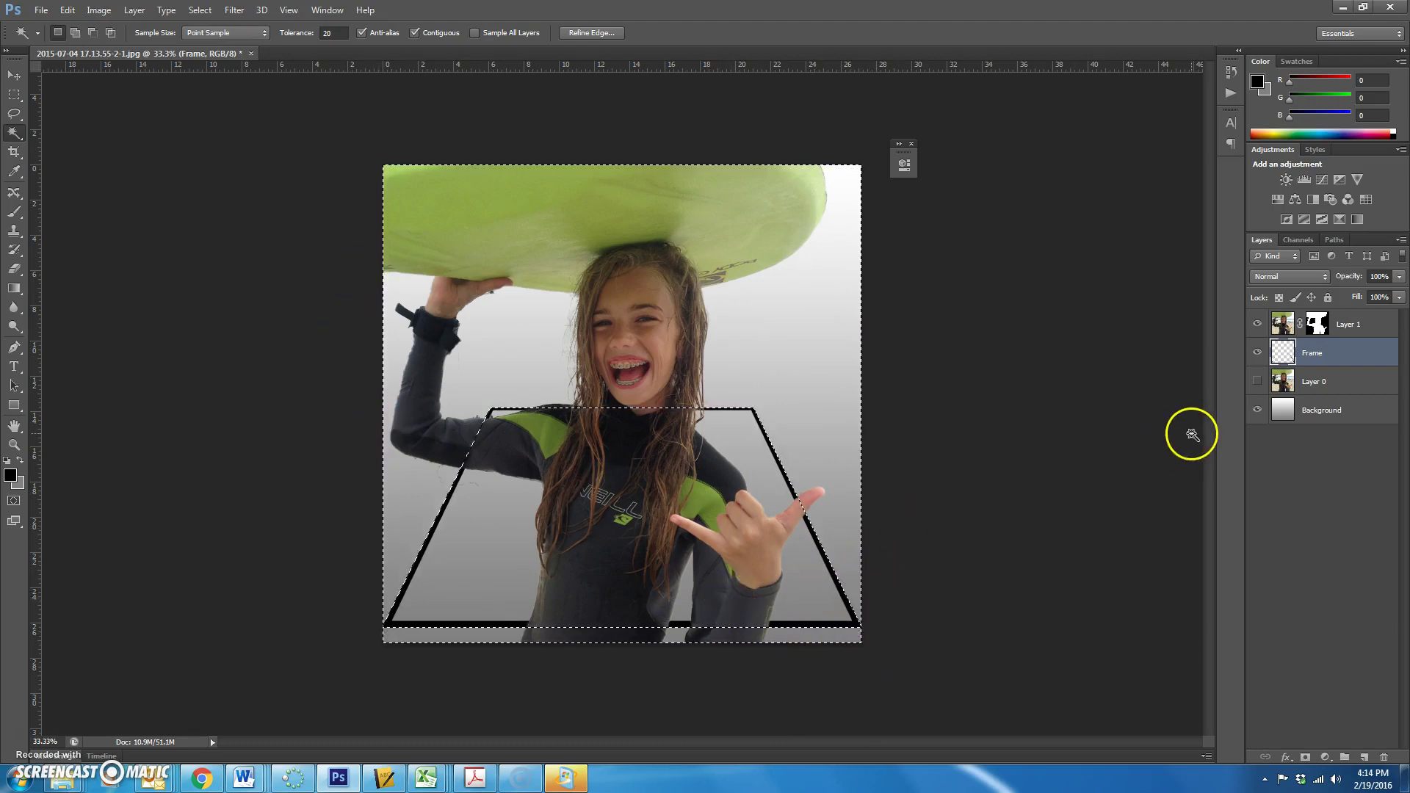
# - Show Layer 0, add a layer mask from the selection, and invert it to reveal only the area inside the frame
pyautogui.click(1358, 383)
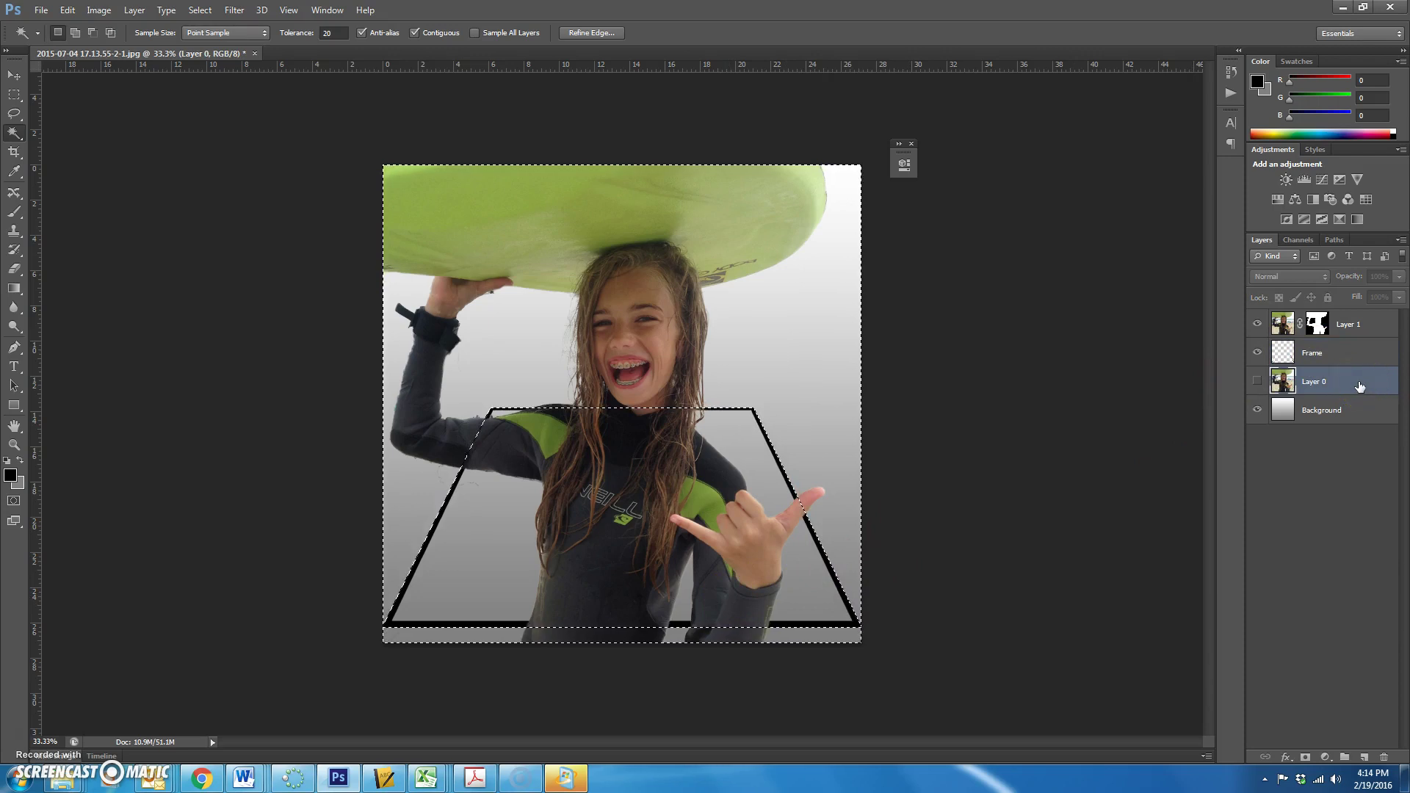
pyautogui.click(1257, 382)
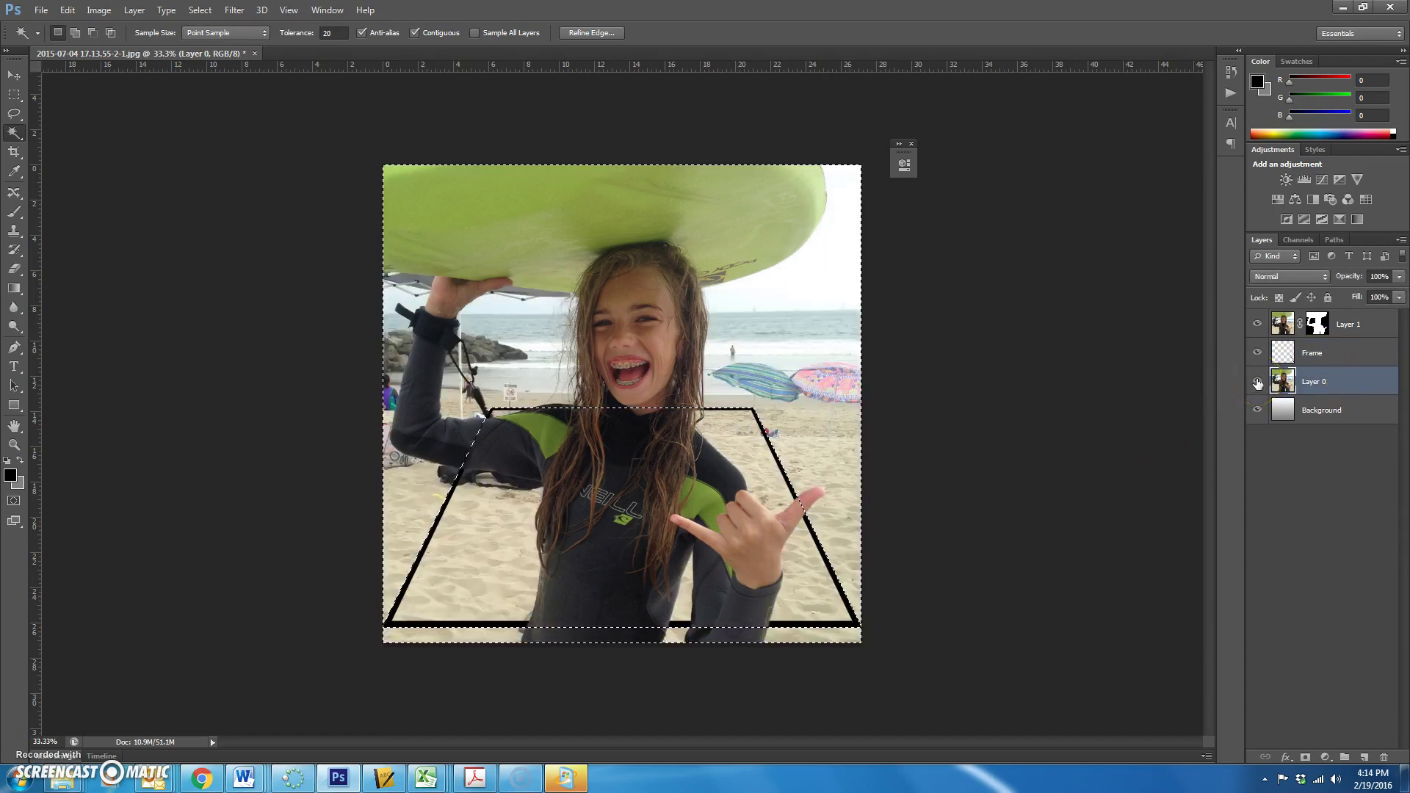
pyautogui.click(1273, 354)
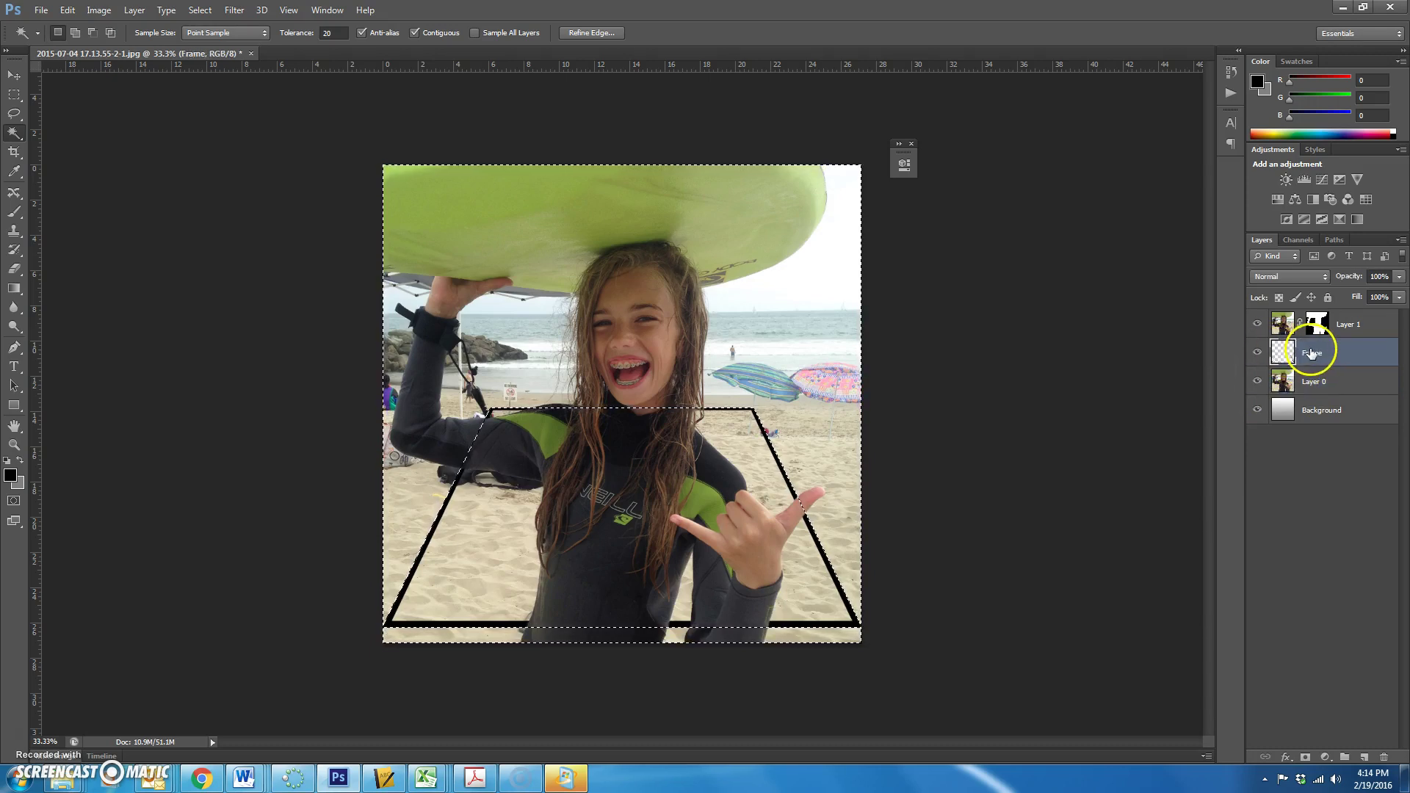
pyautogui.click(1349, 382)
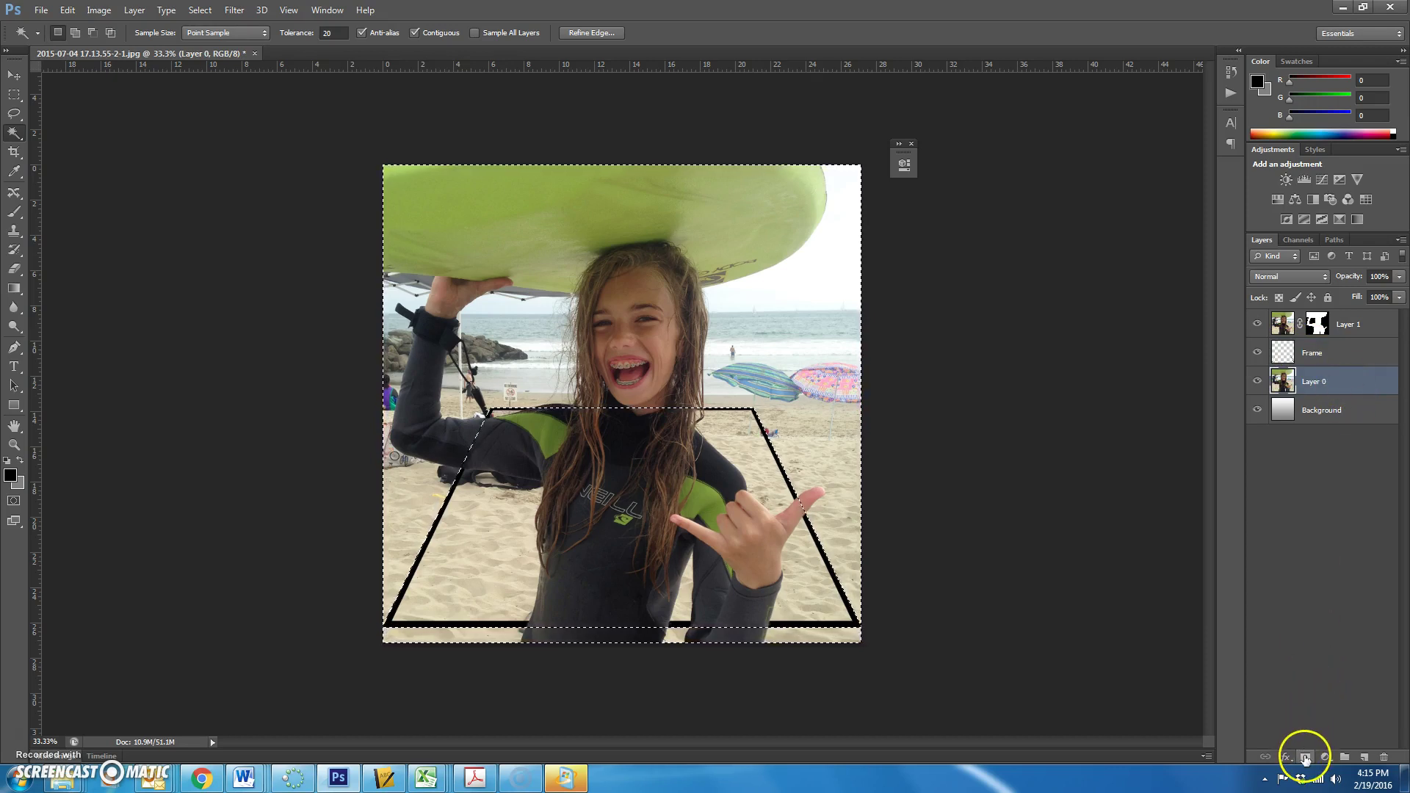
pyautogui.click(1304, 757)
pyautogui.click(1319, 387)
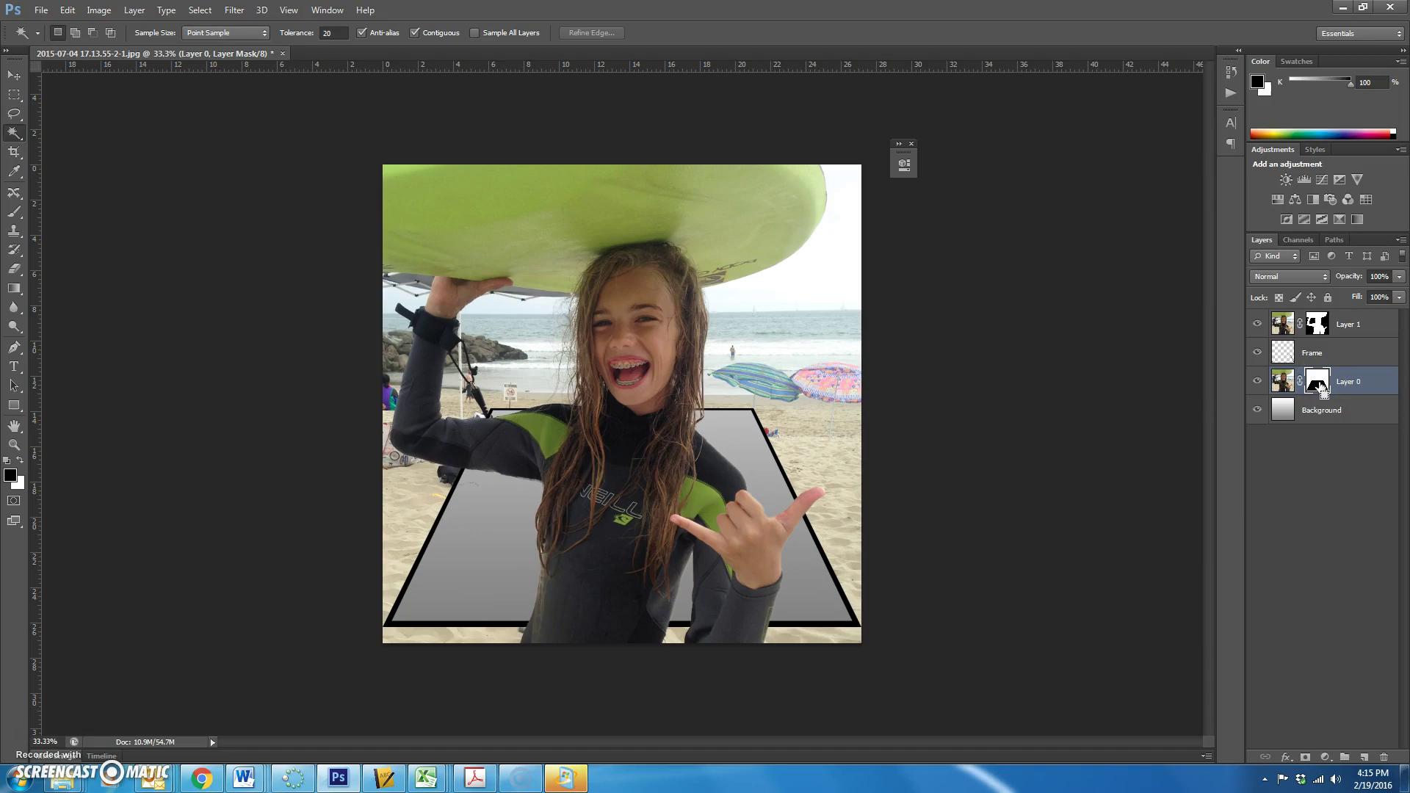
pyautogui.hotkey('ctrl', 'i')
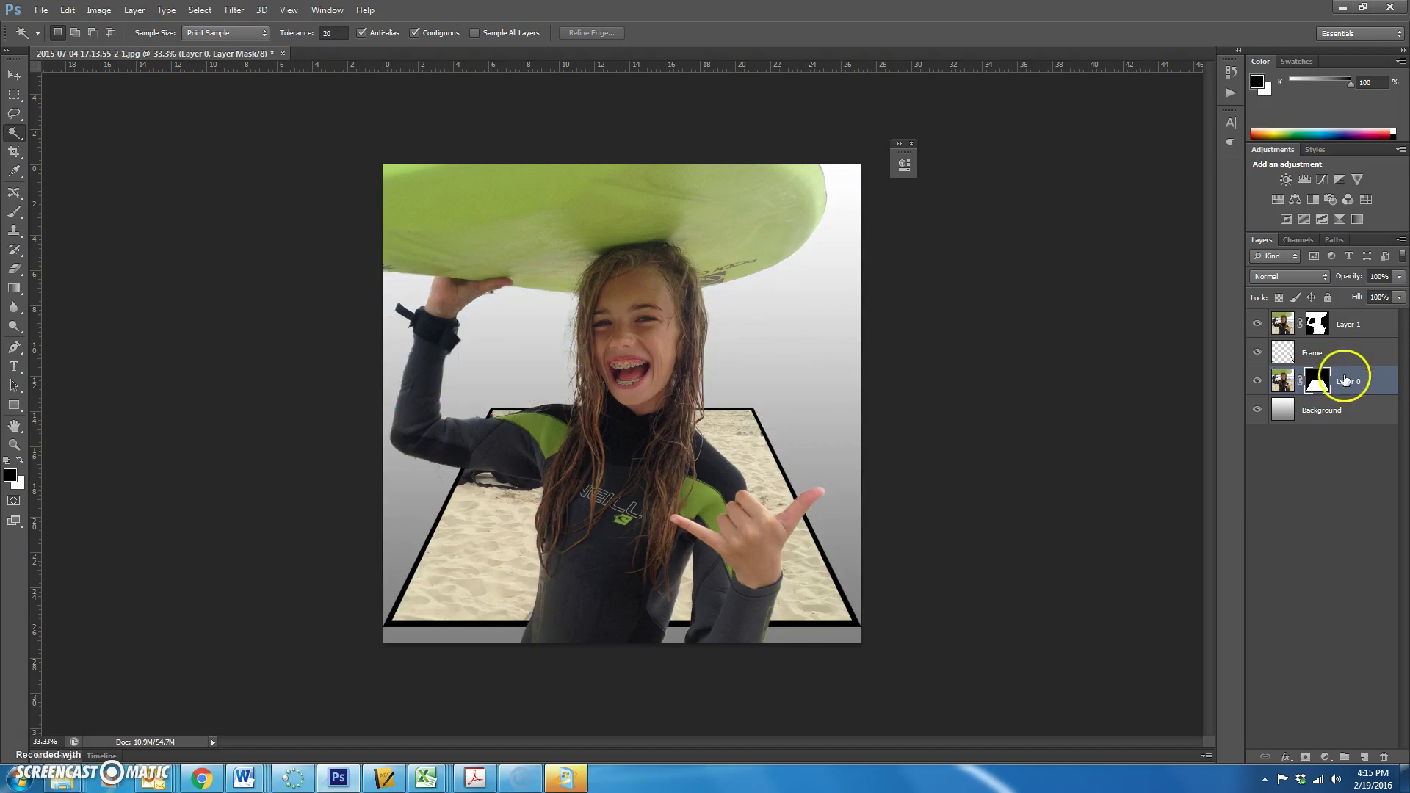
# - Select Layer 1's mask, briefly hiding the layer for comparison, and set up the Brush in black at 121 px
pyautogui.click(1347, 324)
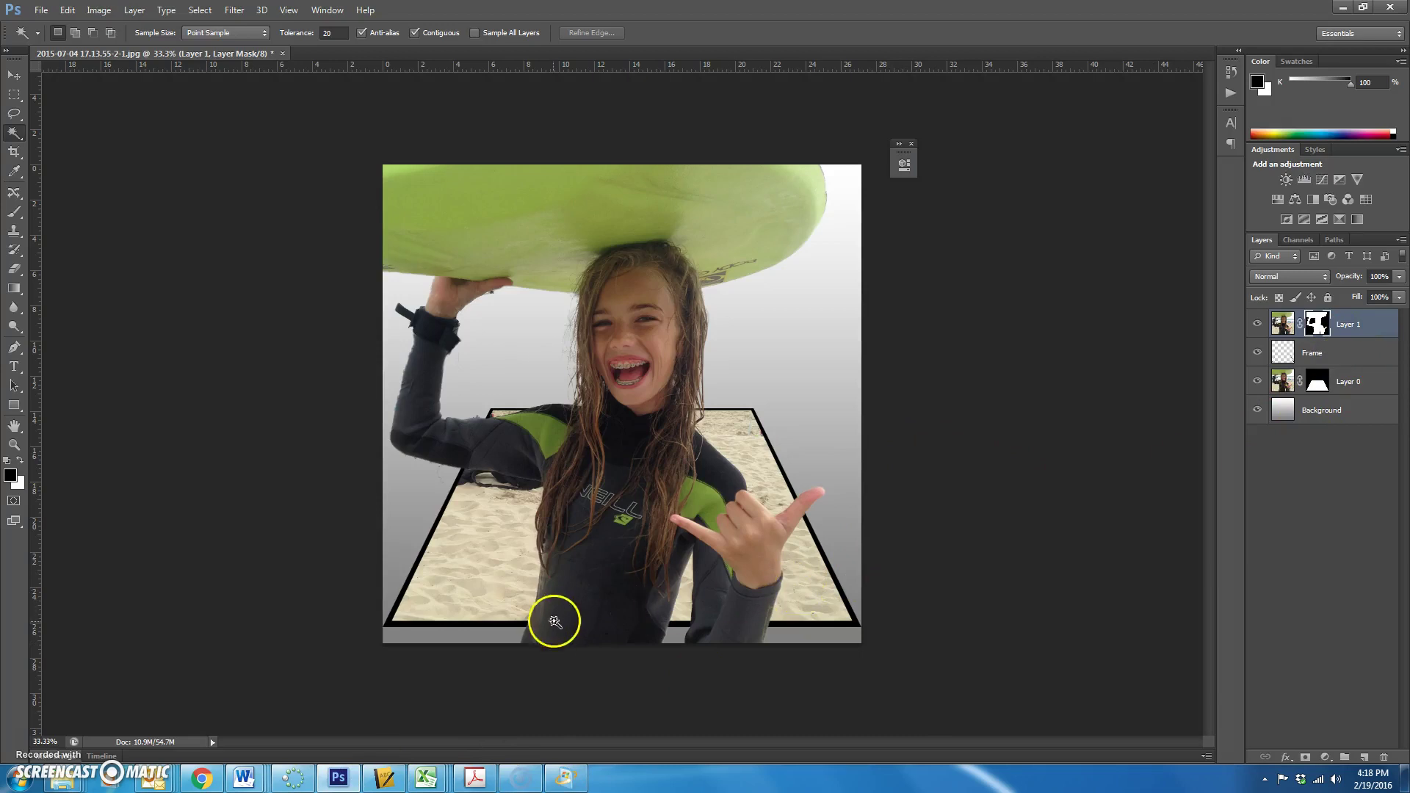
pyautogui.click(1257, 323)
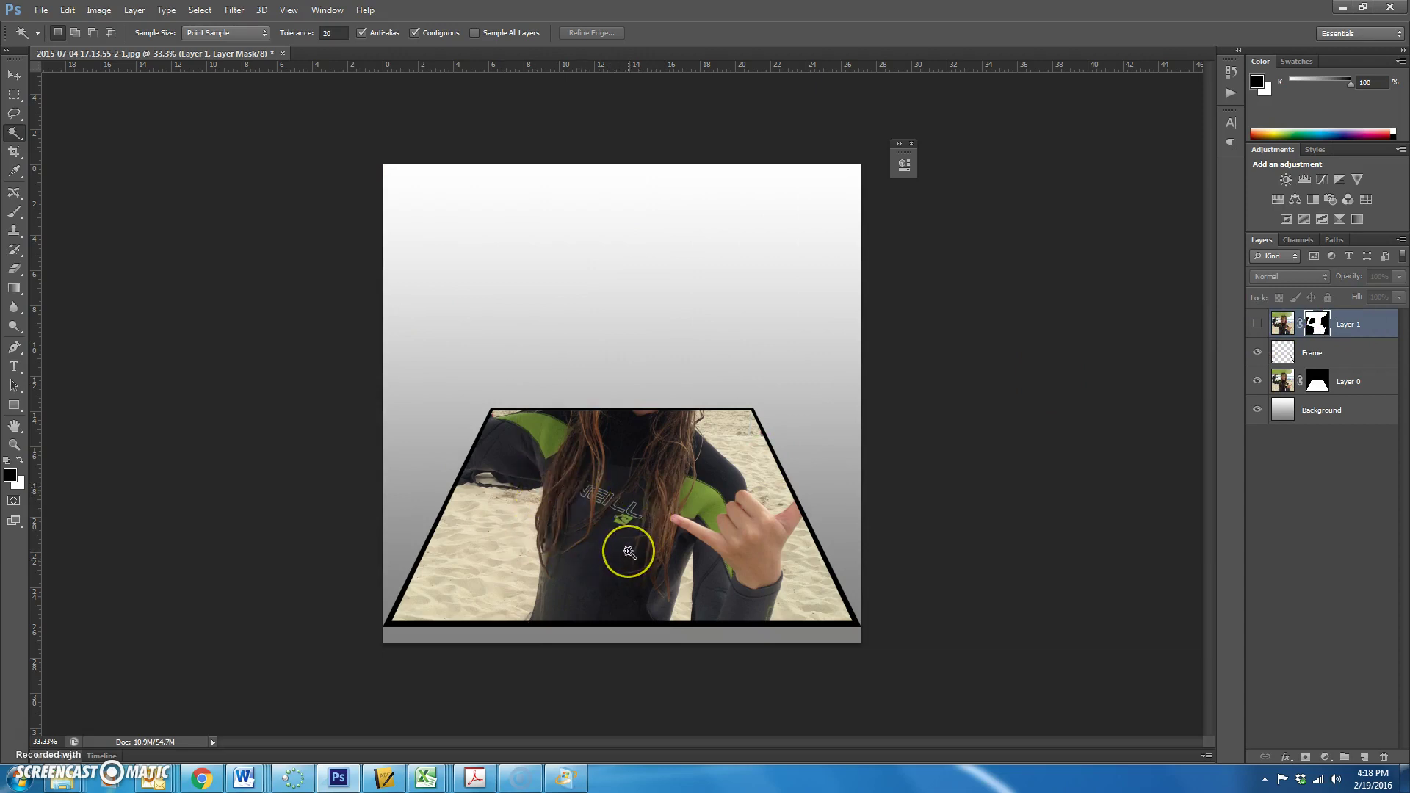
pyautogui.click(1257, 324)
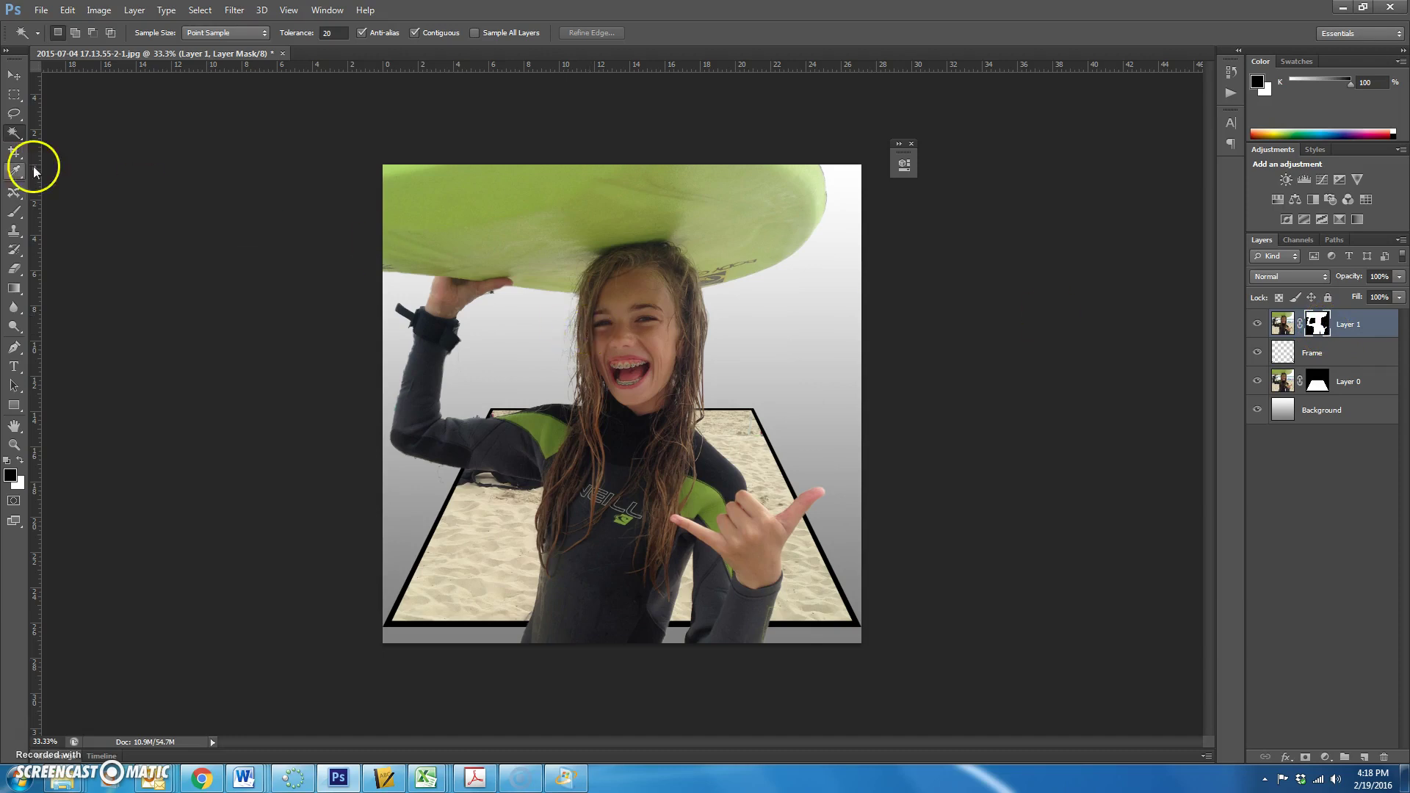
pyautogui.click(14, 215)
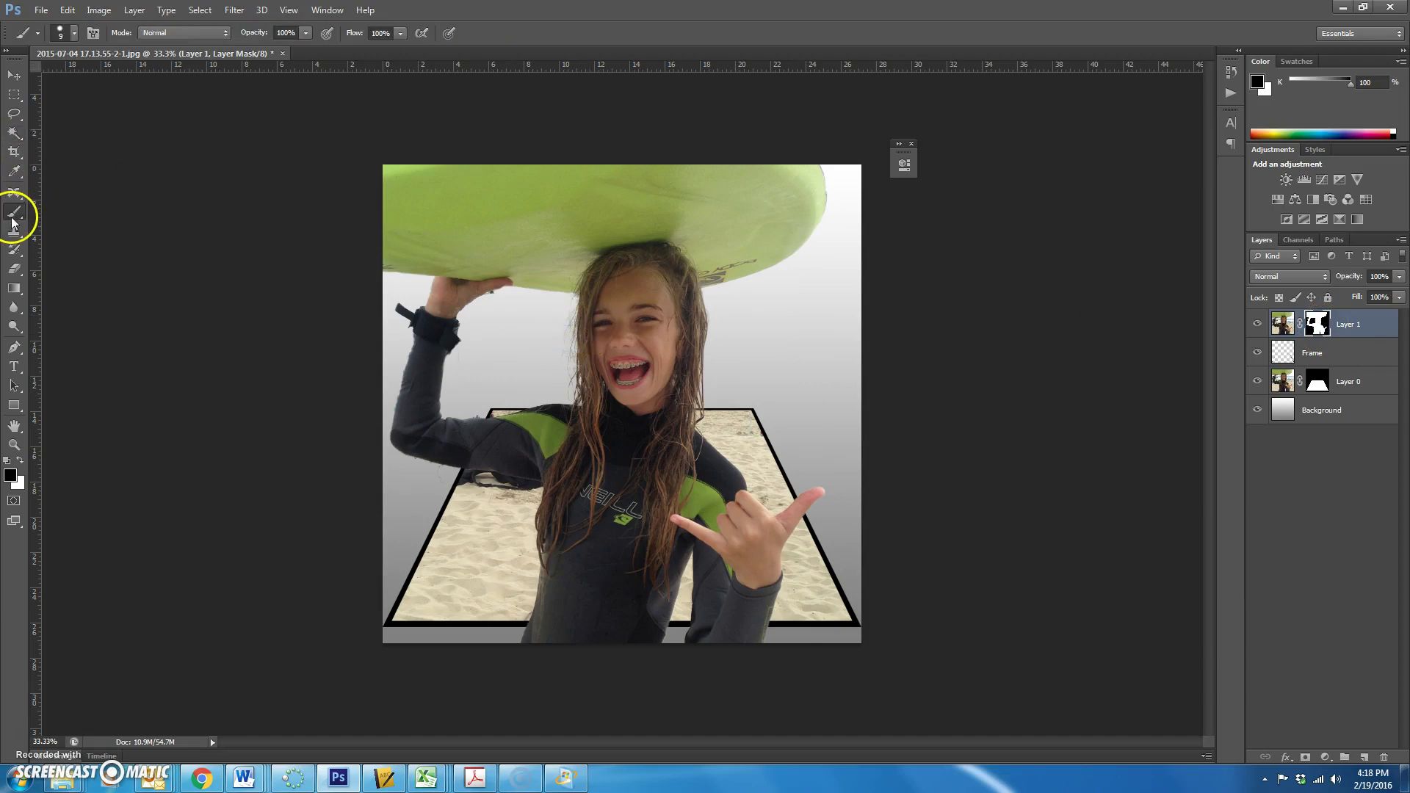
pyautogui.click(16, 461)
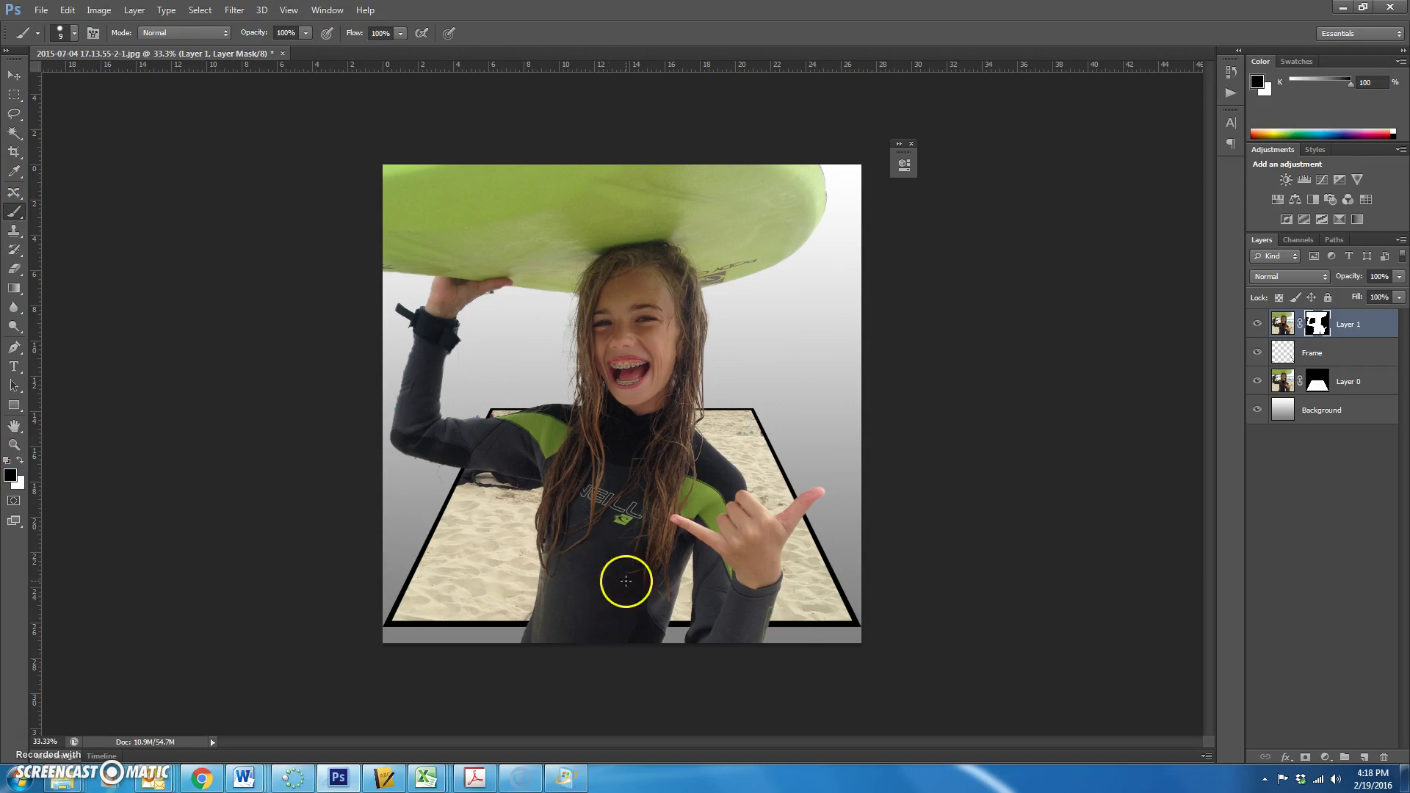
pyautogui.click(75, 35)
pyautogui.click(100, 78)
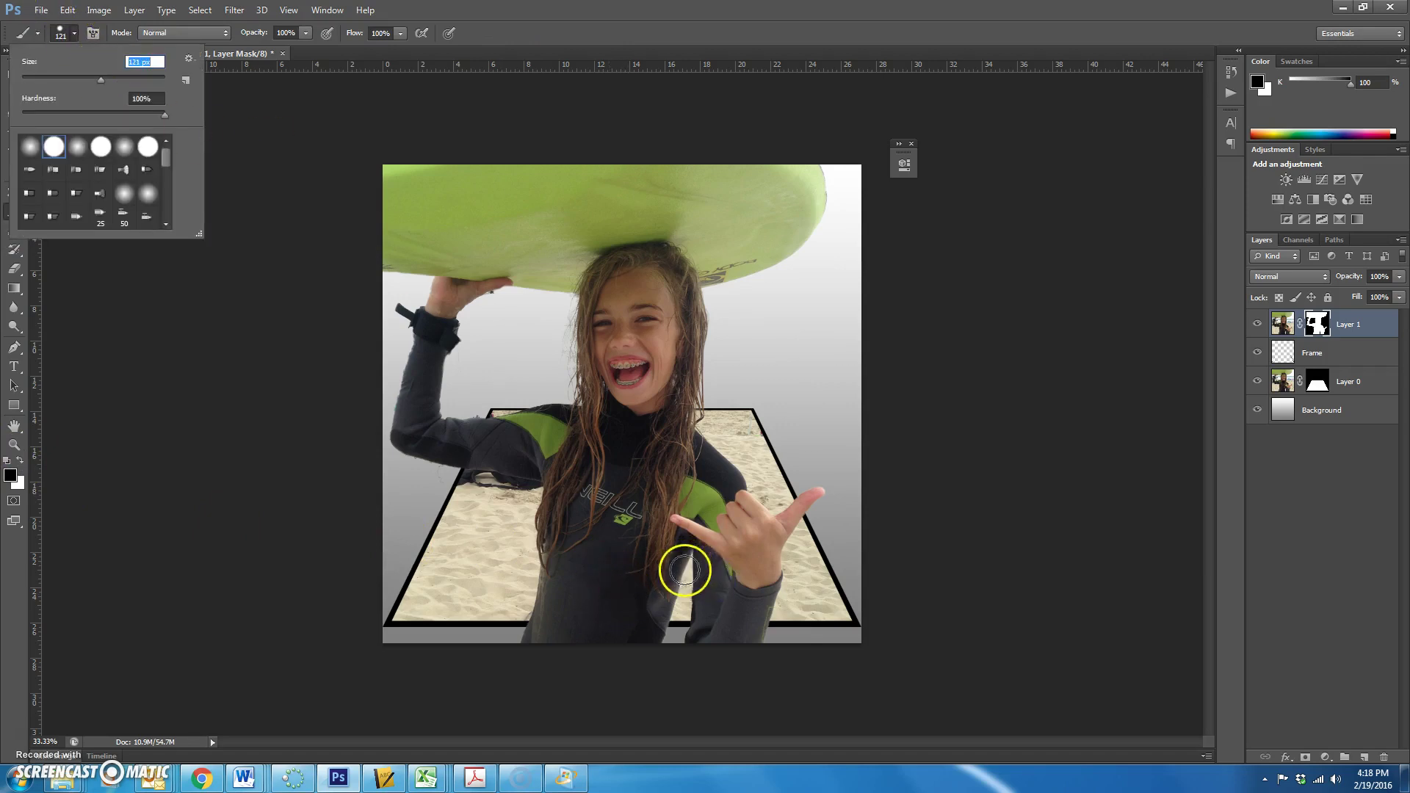
# - Try painting black on Layer 1's mask over the body below the frame and over the raised arm, and undo the strokes
pyautogui.moveTo(691, 630)
pyautogui.mouseDown()
pyautogui.moveTo(532, 637)
pyautogui.moveTo(614, 645)
pyautogui.moveTo(650, 625)
pyautogui.mouseUp()
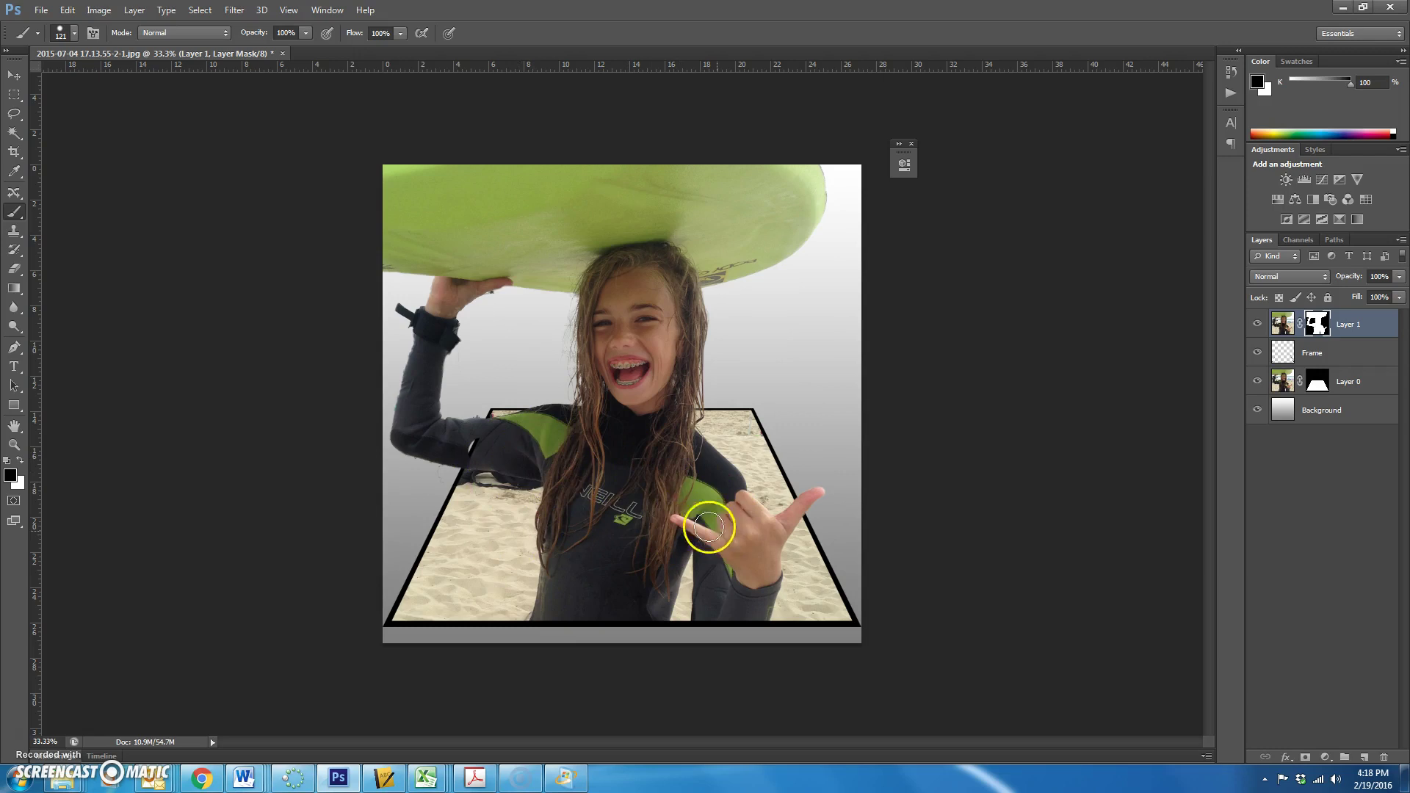
pyautogui.moveTo(541, 456)
pyautogui.mouseDown()
pyautogui.moveTo(512, 440)
pyautogui.moveTo(441, 434)
pyautogui.mouseUp()
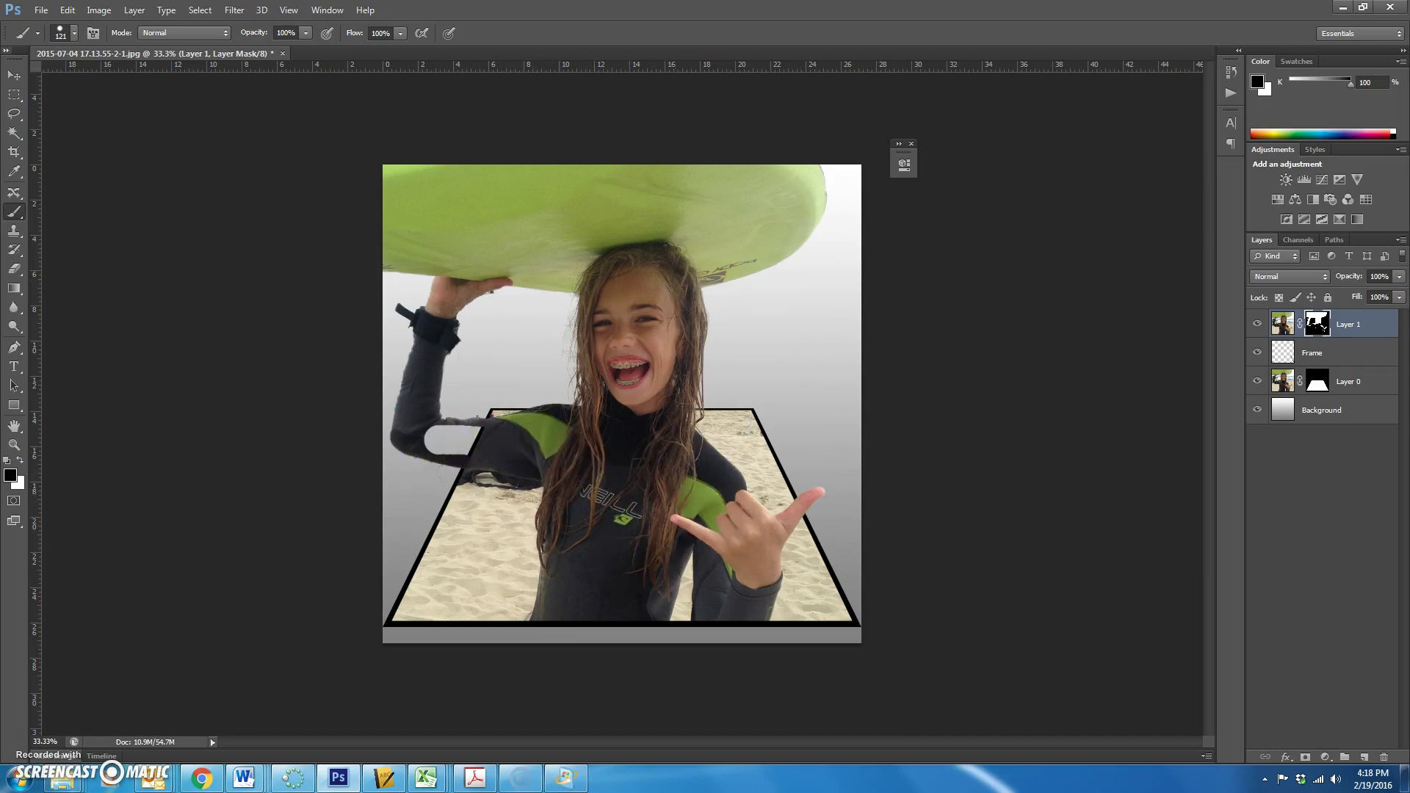
pyautogui.hotkey('ctrl', 'z')
pyautogui.hotkey('ctrl', 'alt', 'z')
pyautogui.hotkey('ctrl', 'alt', 'z')
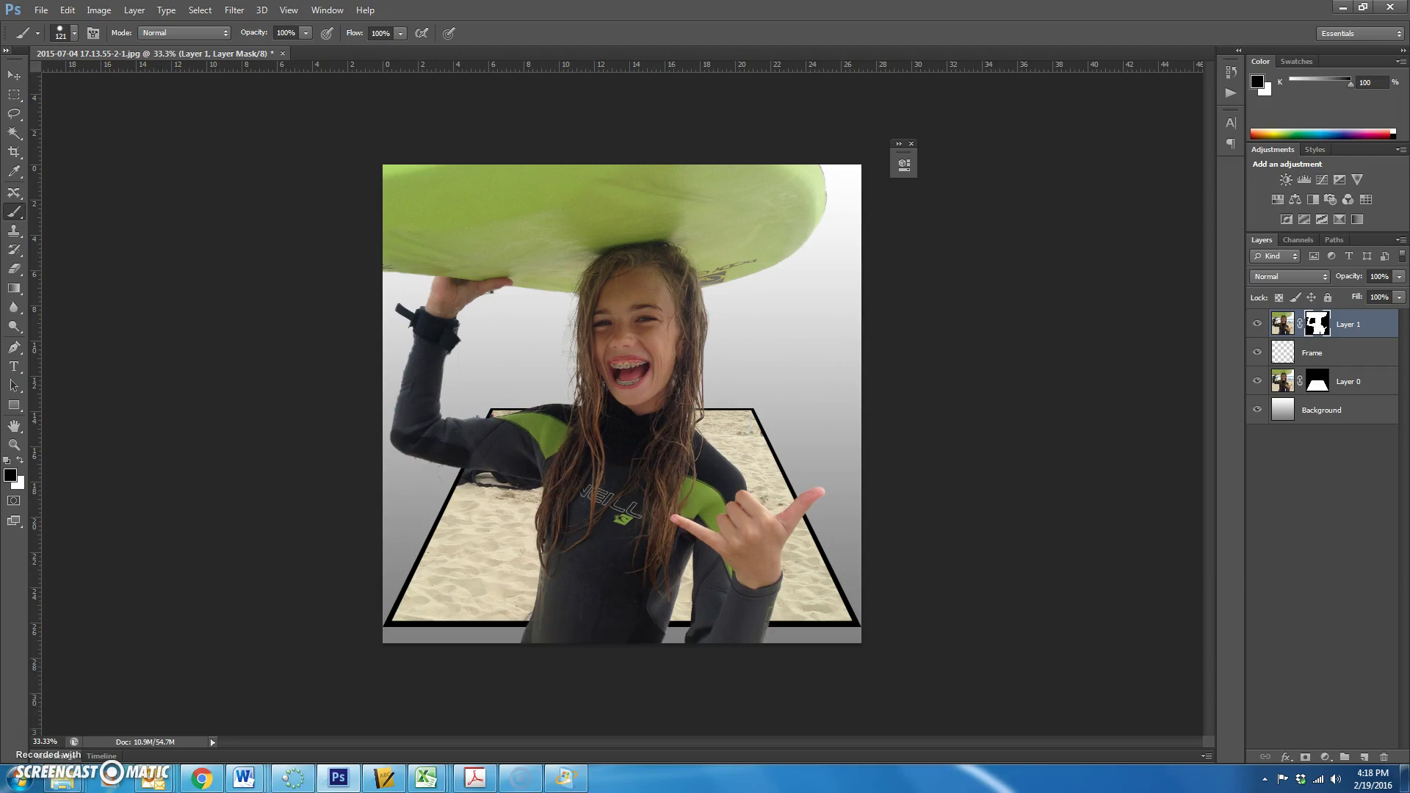
# - Paint black on Layer 1's mask along the strip below the frame to hide the body parts extending past its bottom edge
pyautogui.moveTo(499, 621); pyautogui.dragTo(837, 645)
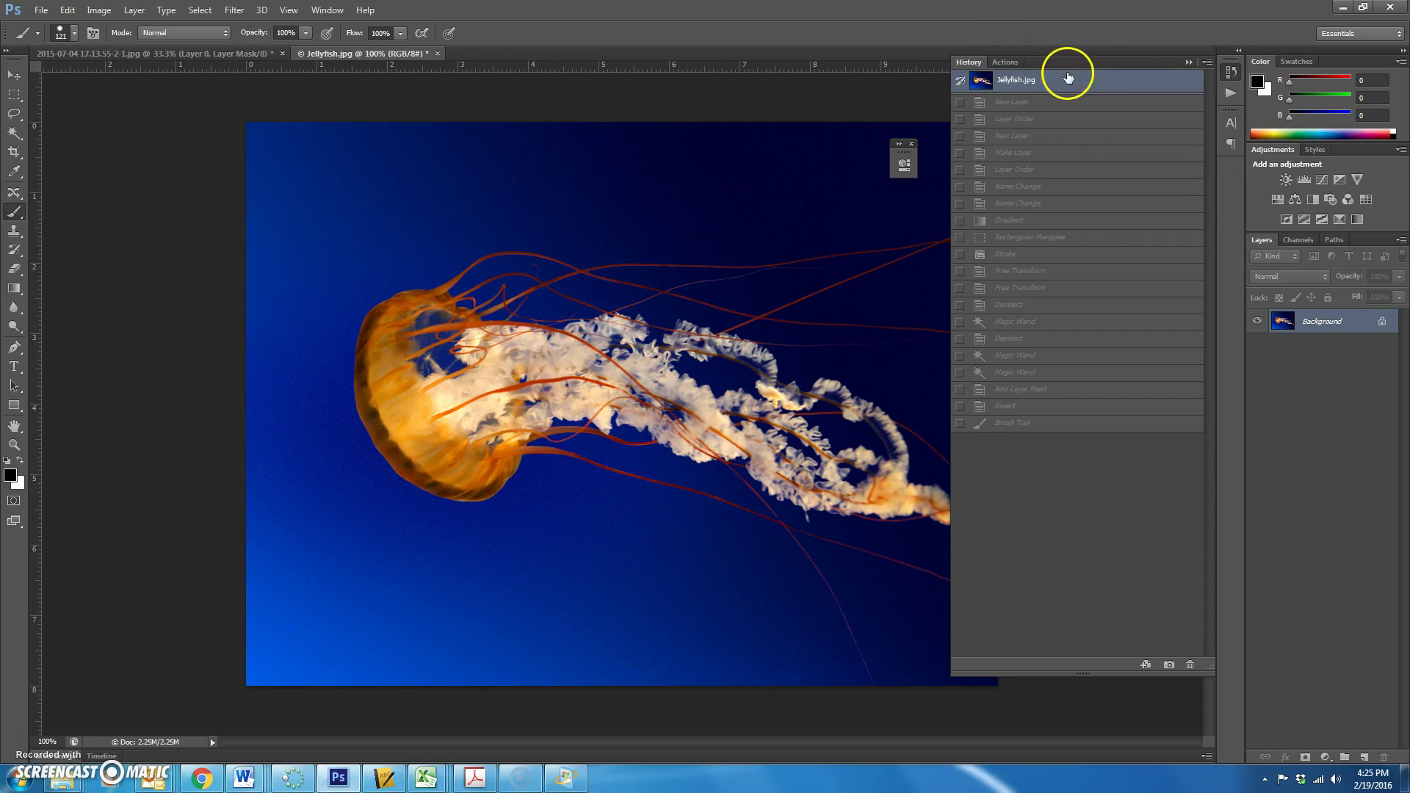
# - Review the first history states of Jellyfish.jpg in order, from creating the new layers through reordering and renaming them
pyautogui.click(1016, 101)
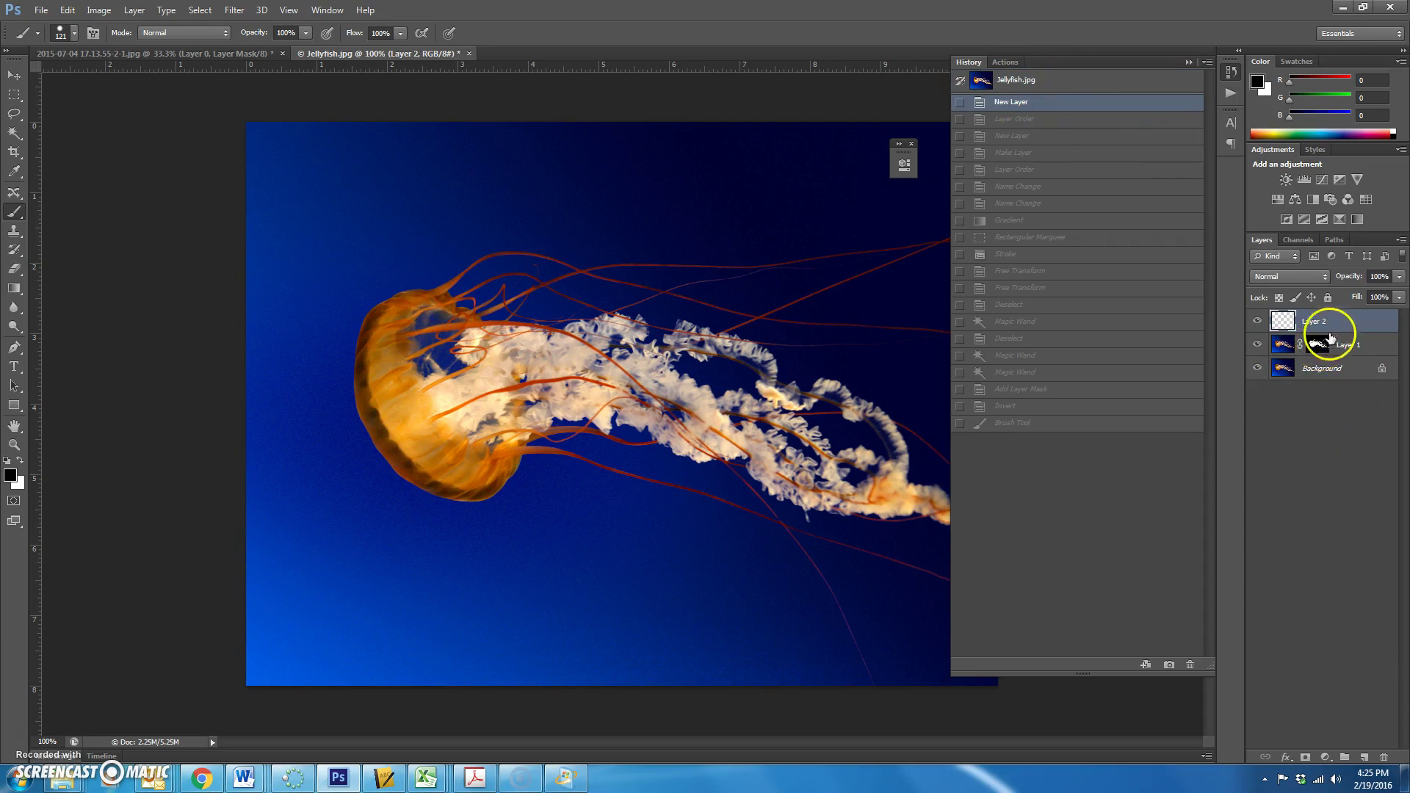
pyautogui.click(1019, 123)
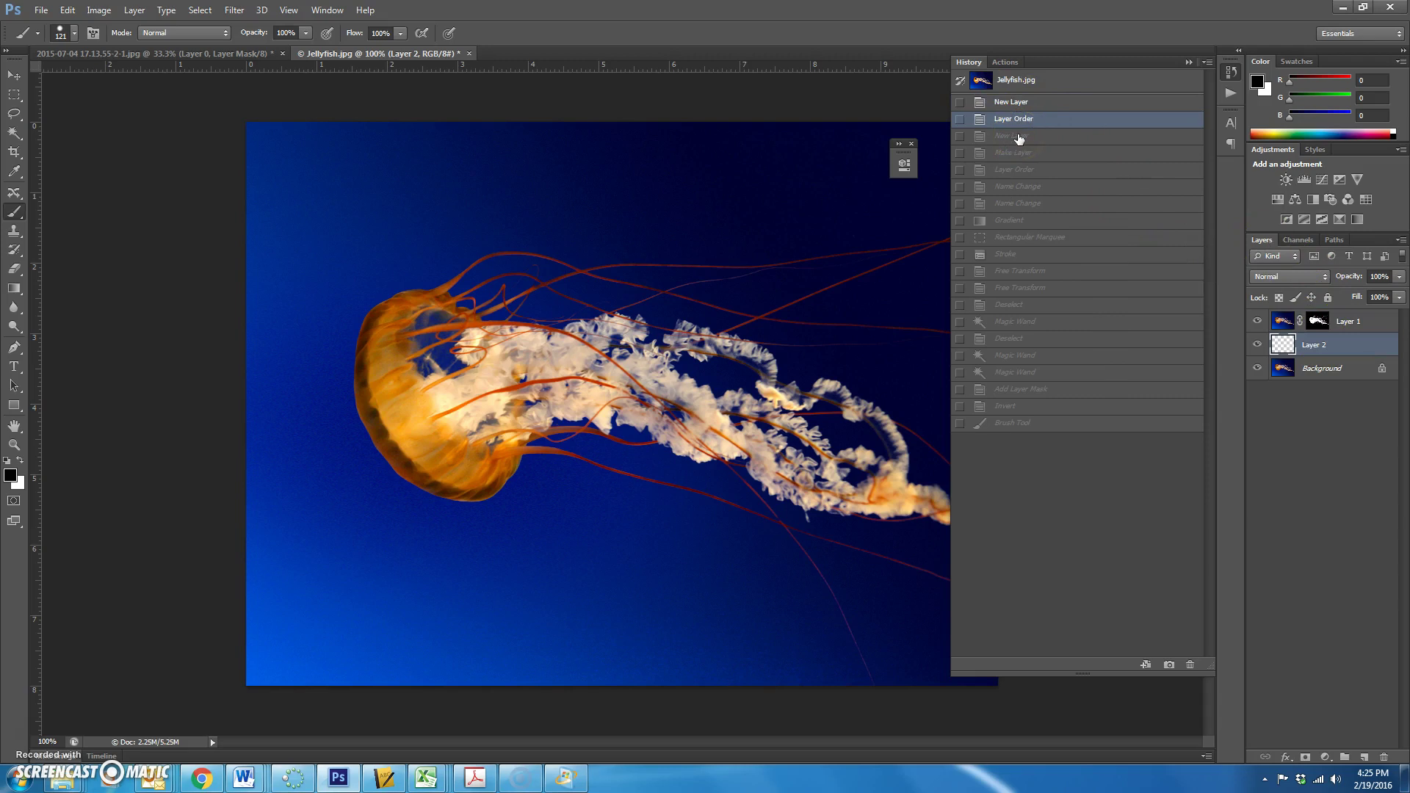
pyautogui.click(1019, 137)
pyautogui.click(1017, 153)
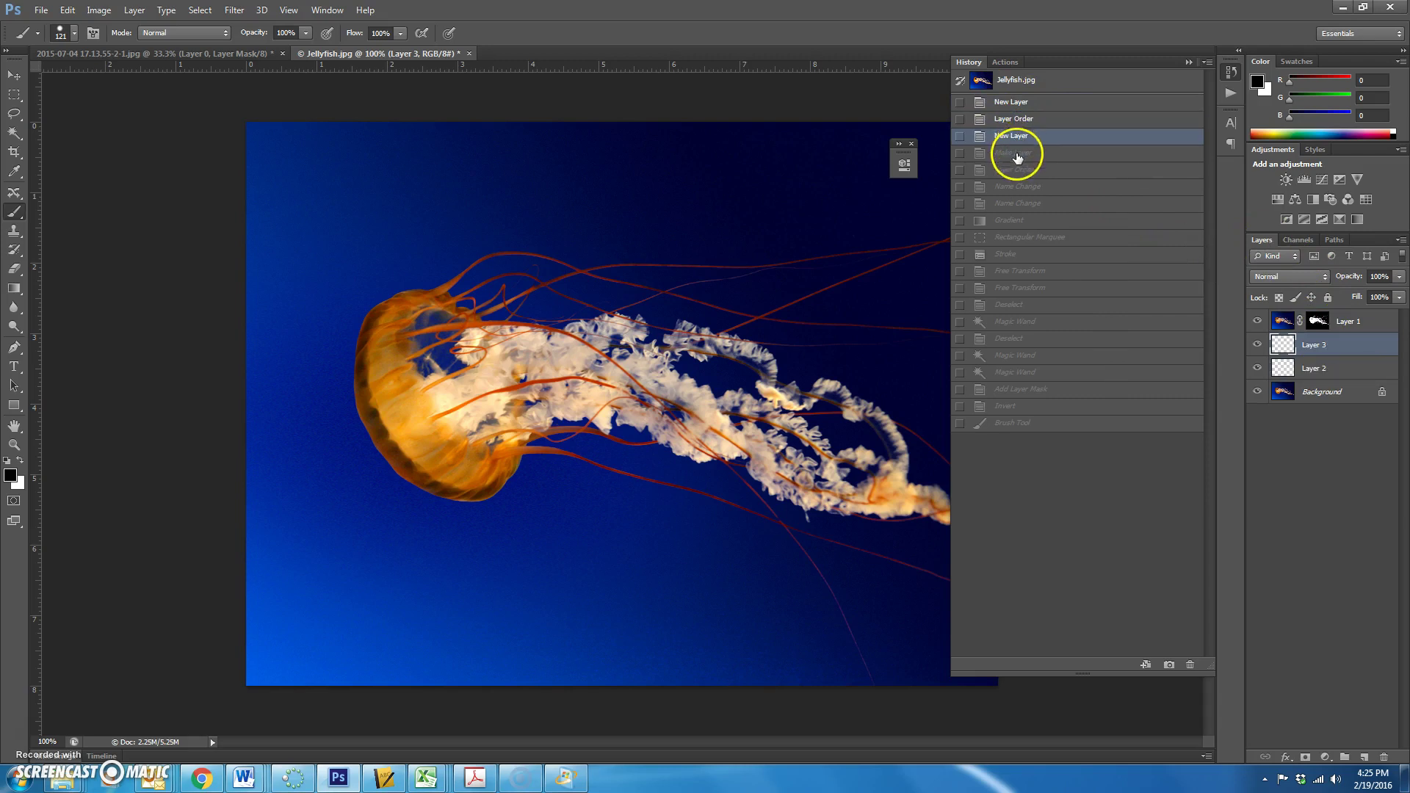
pyautogui.click(1016, 171)
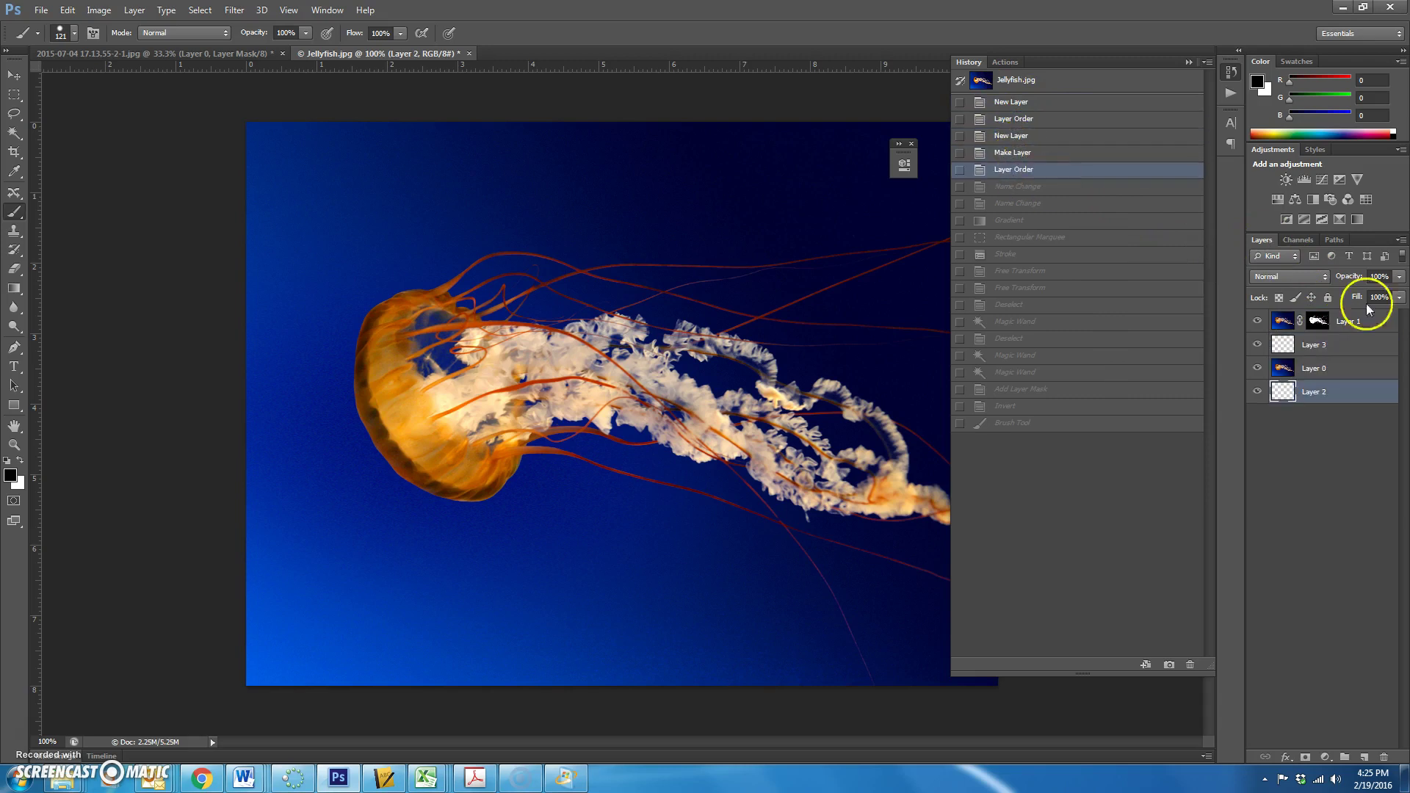
pyautogui.click(1045, 188)
pyautogui.click(1041, 204)
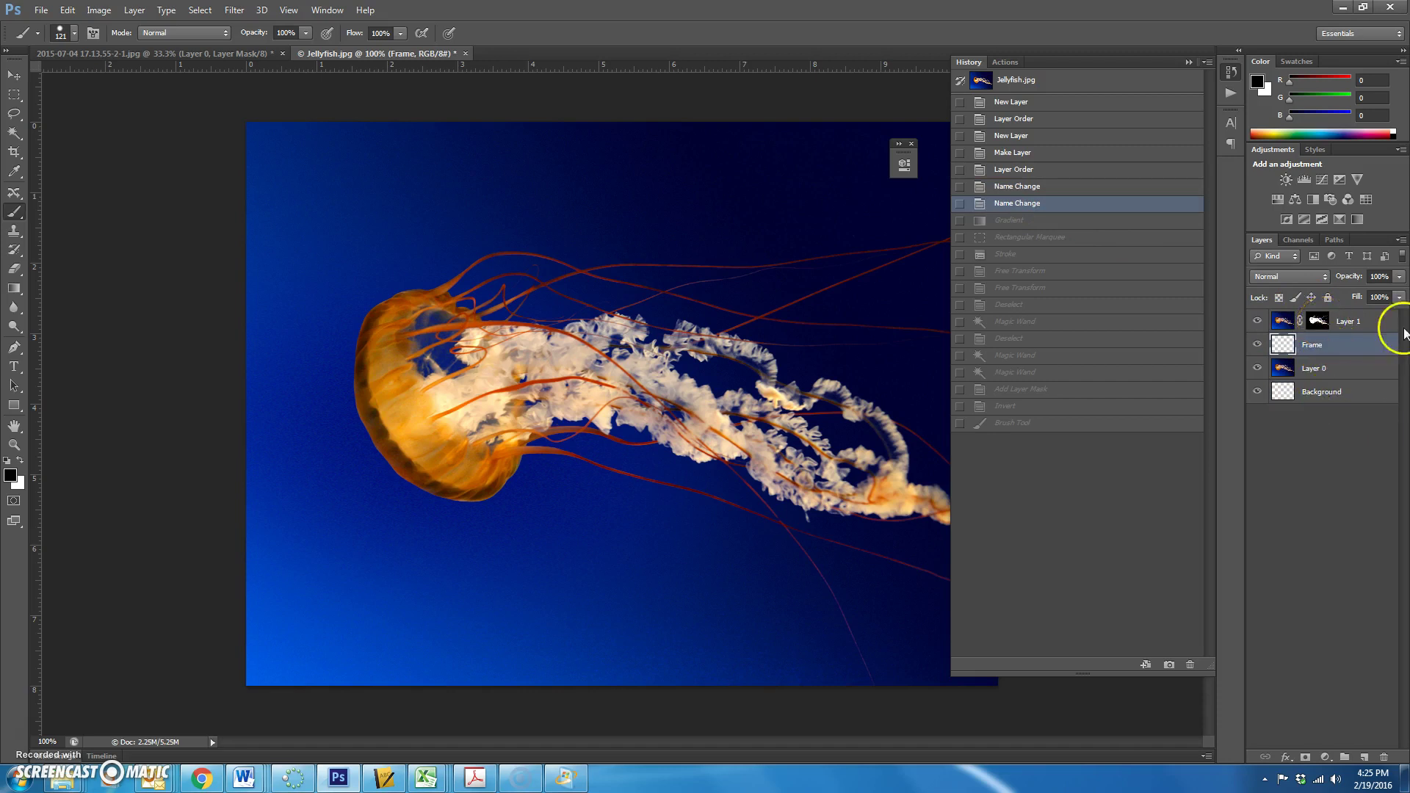
# - Review the jellyfish history states for the background gradient and for the frame's rectangular marquee, stroke and two free transforms
pyautogui.click(1039, 222)
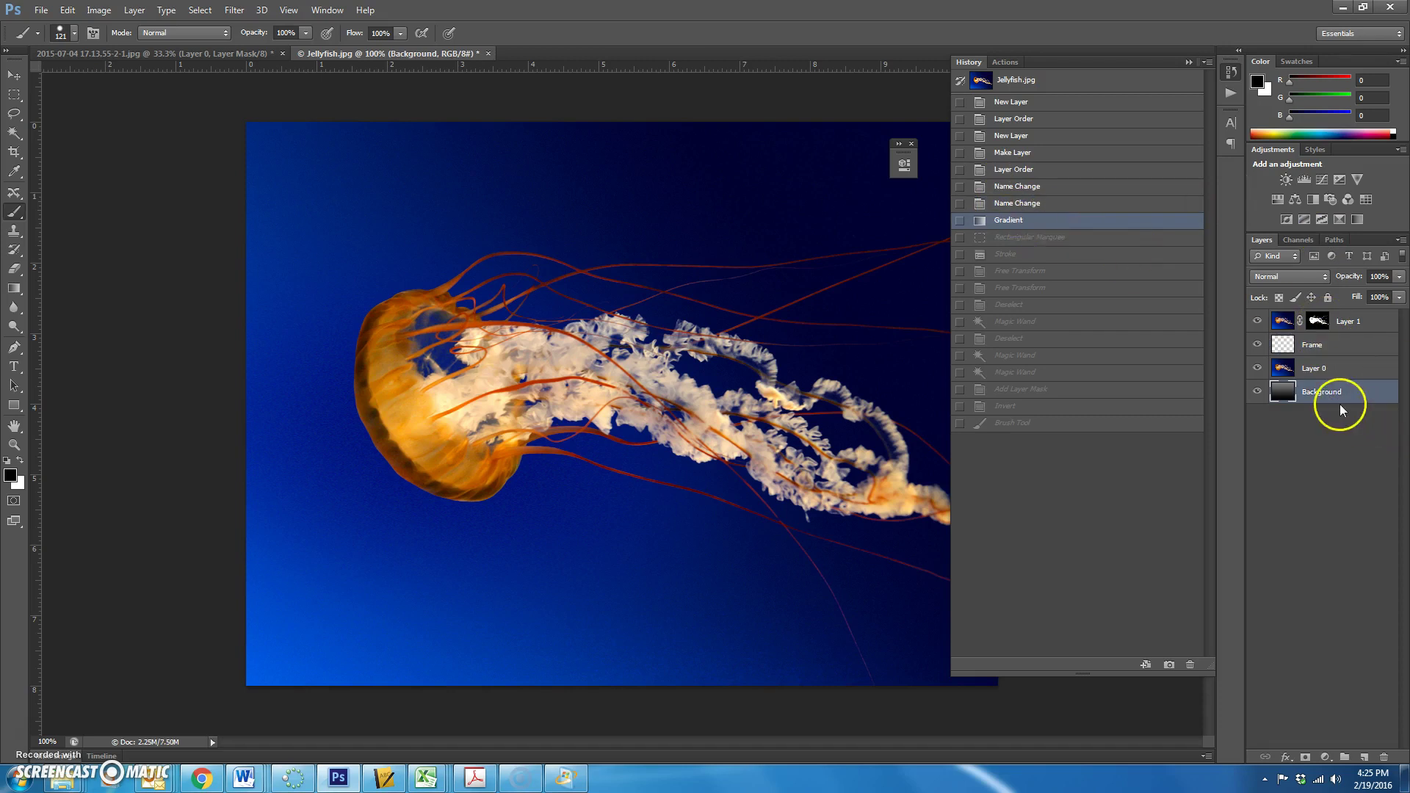
pyautogui.click(1042, 235)
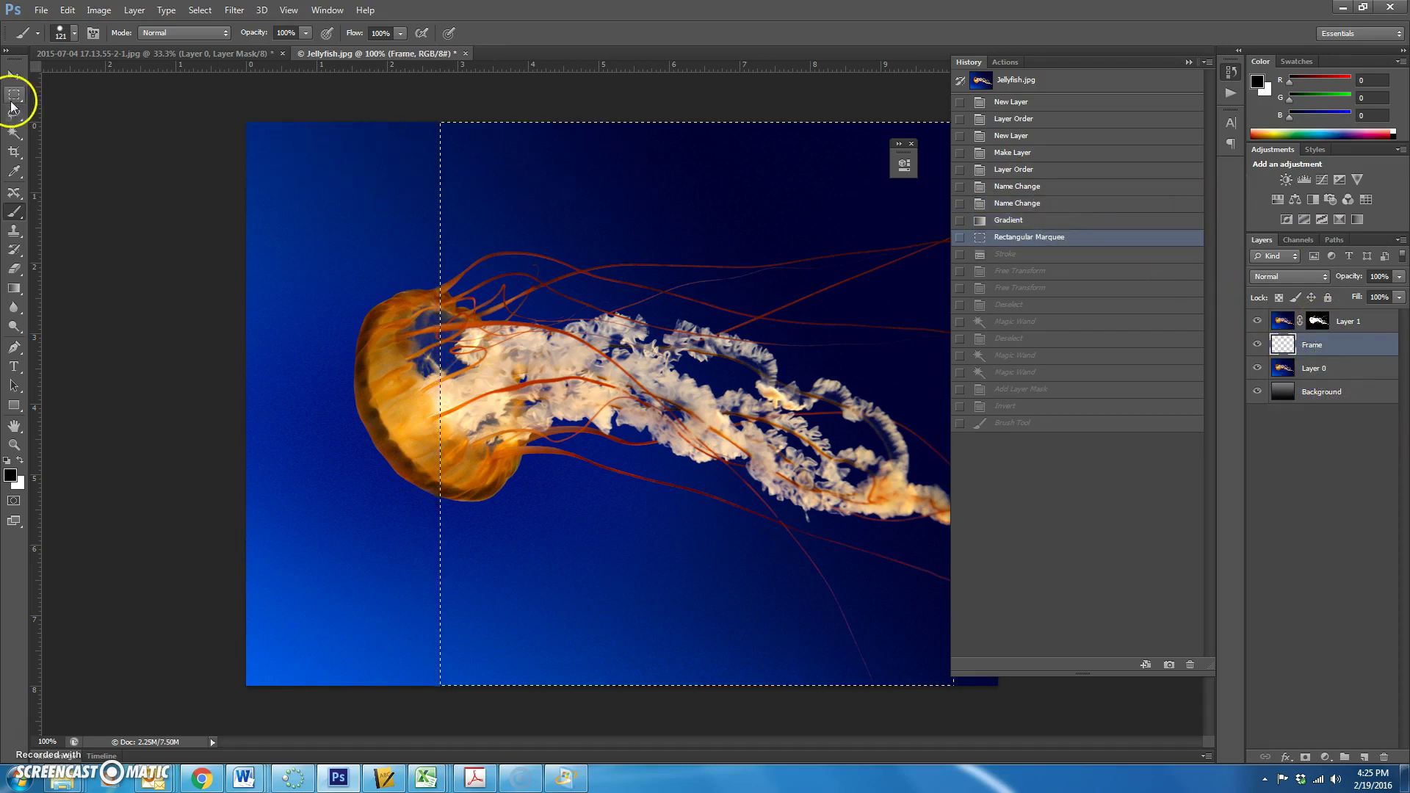
pyautogui.click(1038, 256)
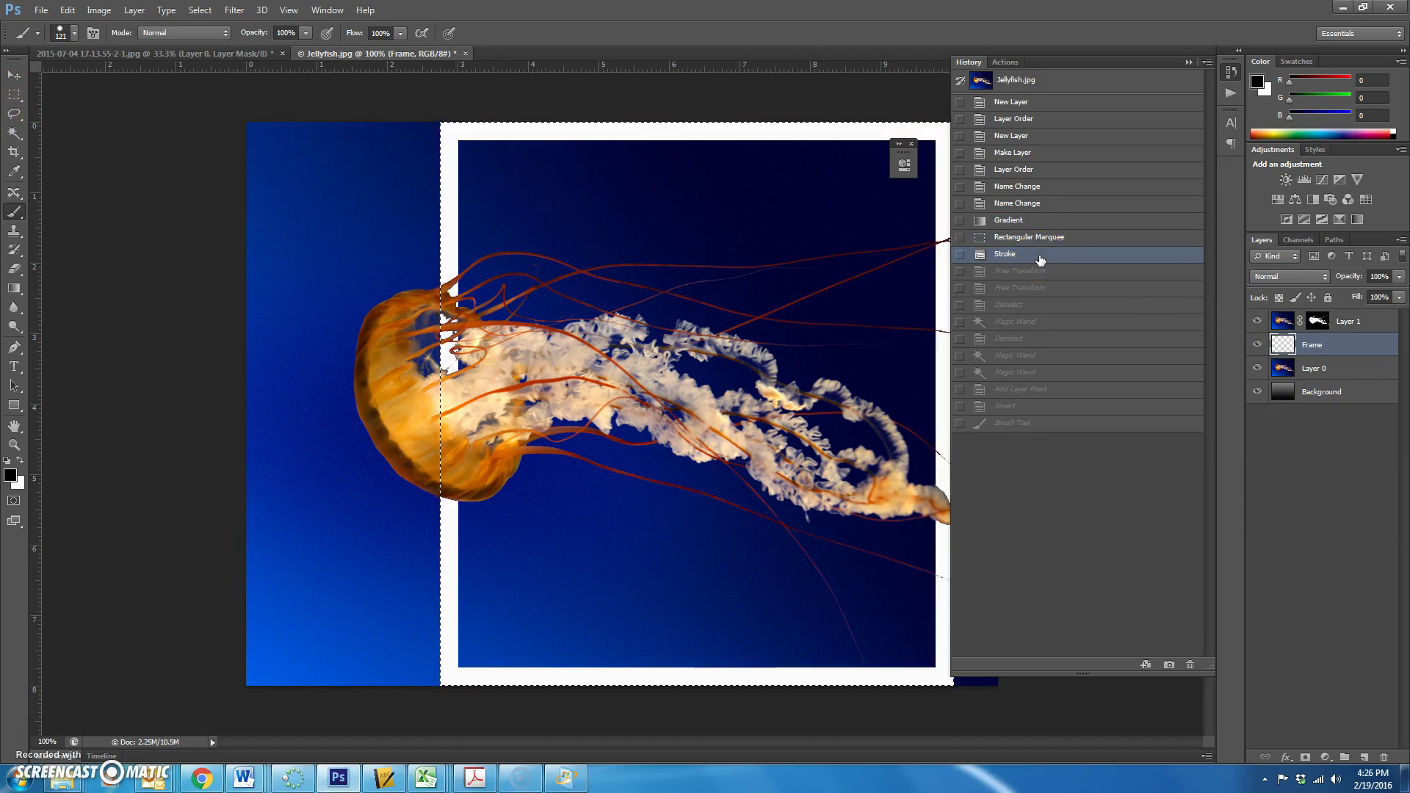
pyautogui.click(1039, 272)
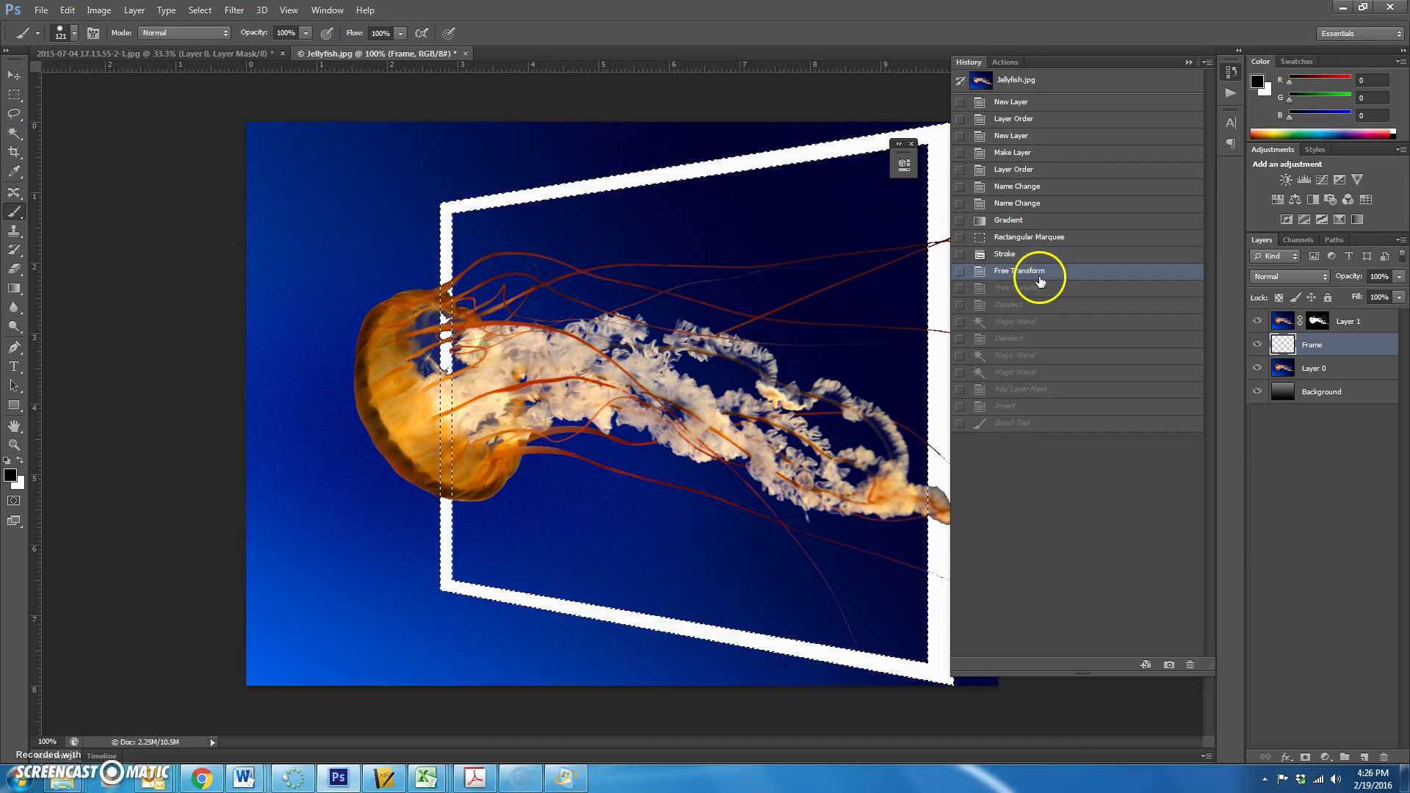
pyautogui.click(1042, 289)
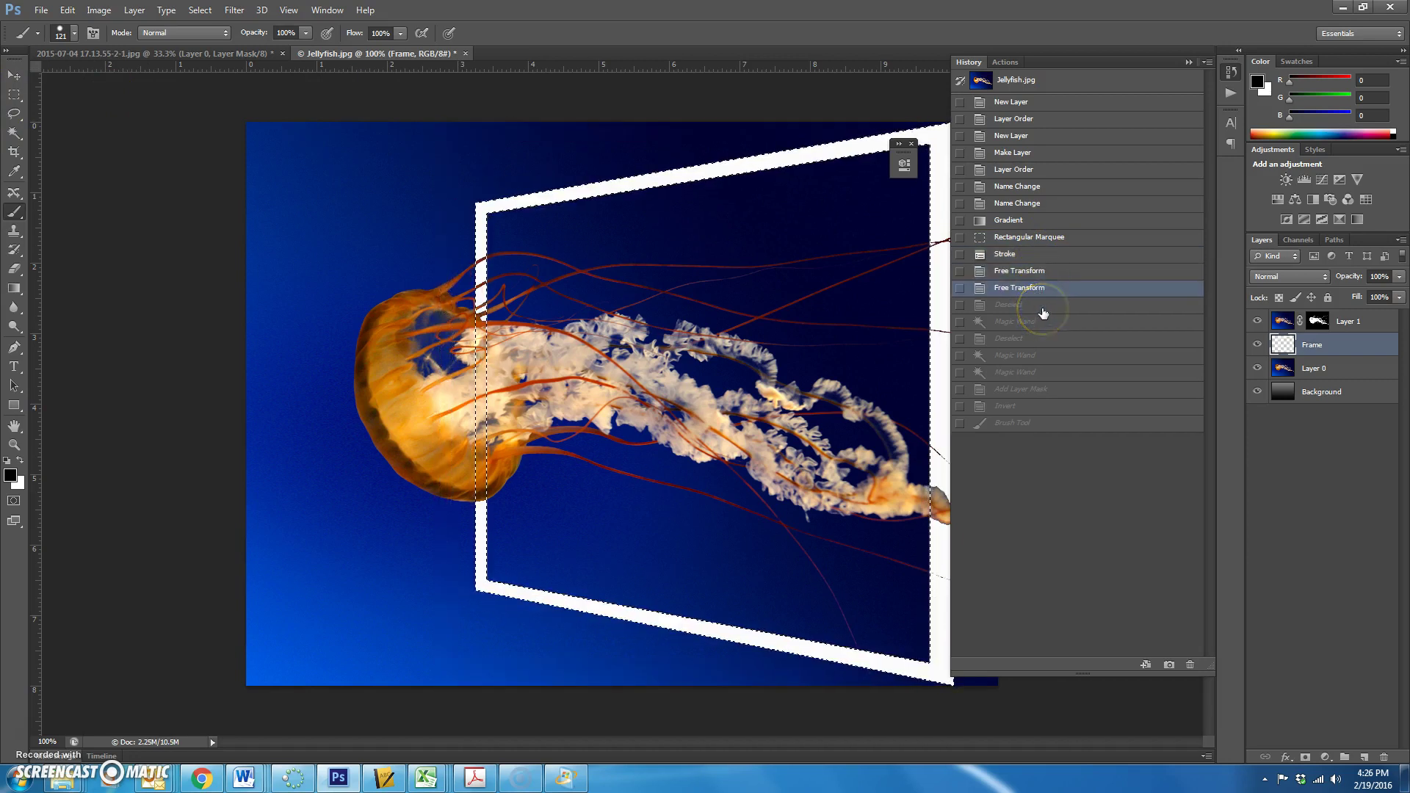
# - Review the jellyfish history states for the deselections and the Magic Wand selections of the area outside the frame
pyautogui.click(1042, 305)
pyautogui.click(1044, 323)
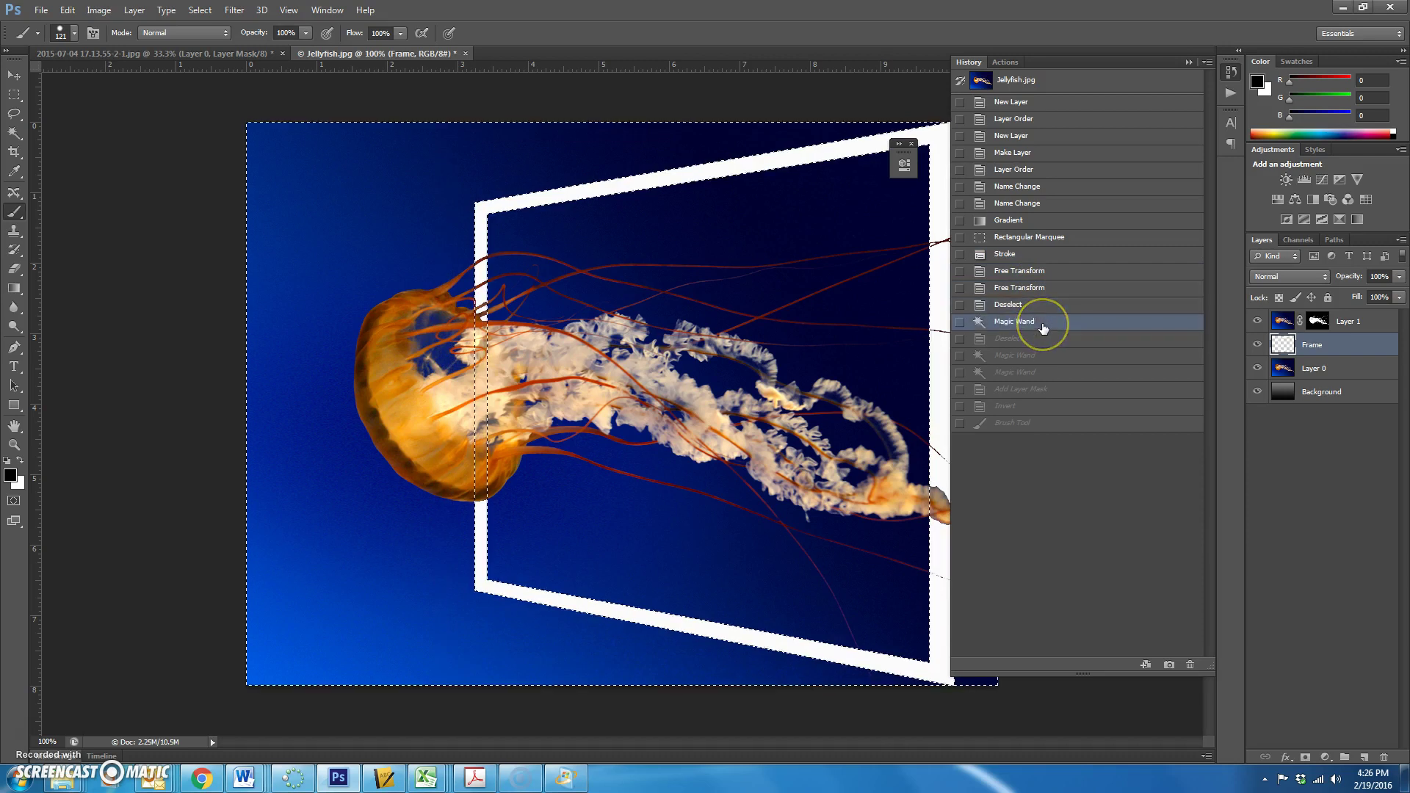
pyautogui.click(1043, 338)
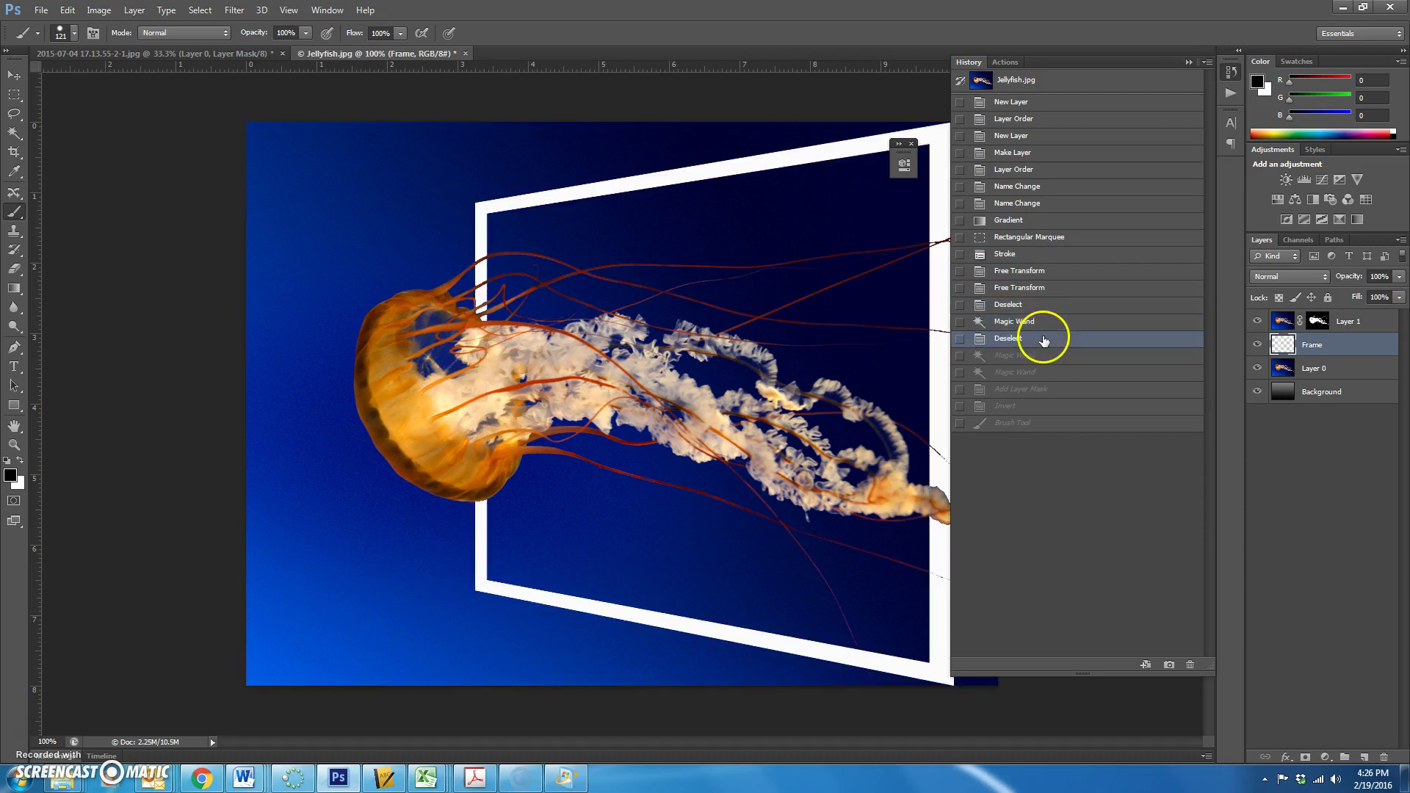
pyautogui.click(1038, 355)
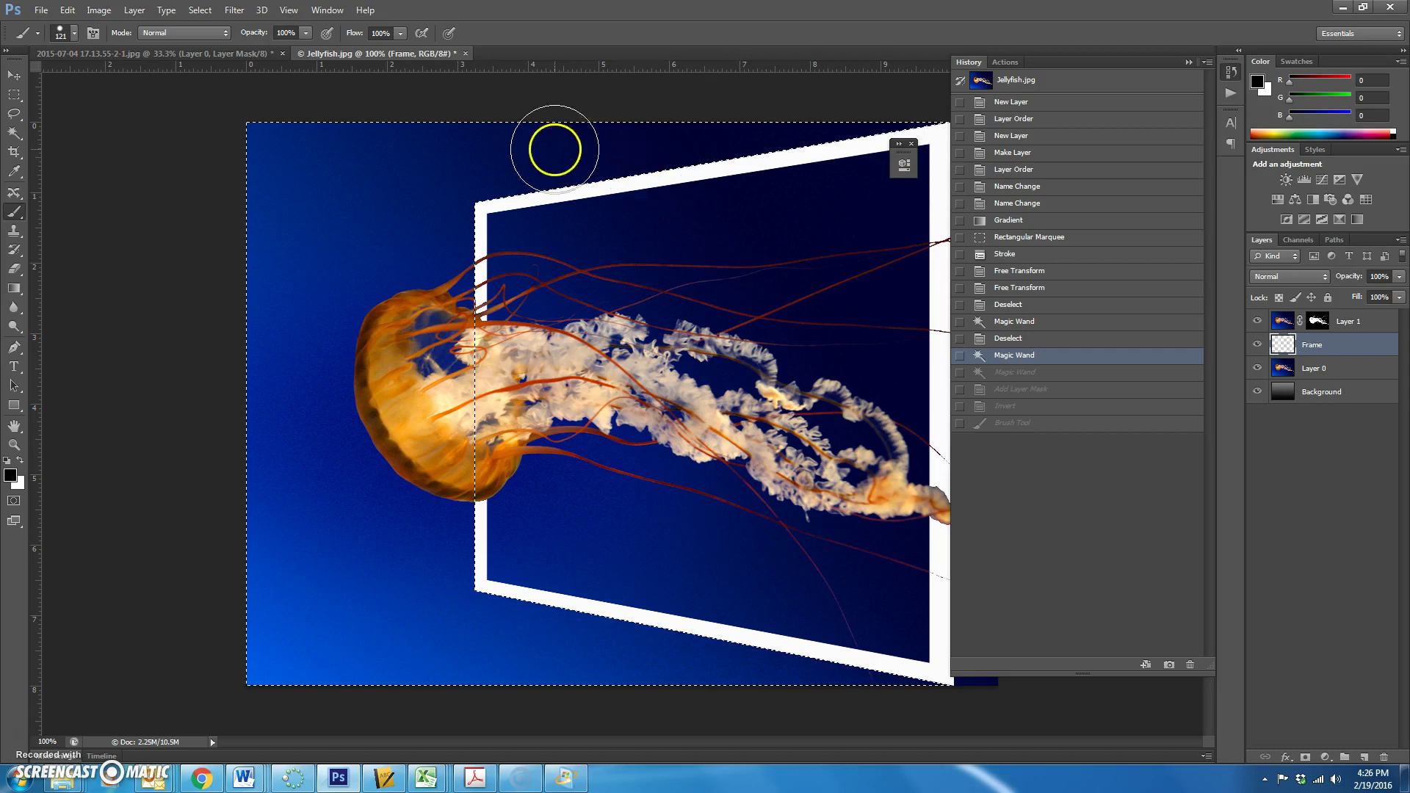
pyautogui.click(1064, 373)
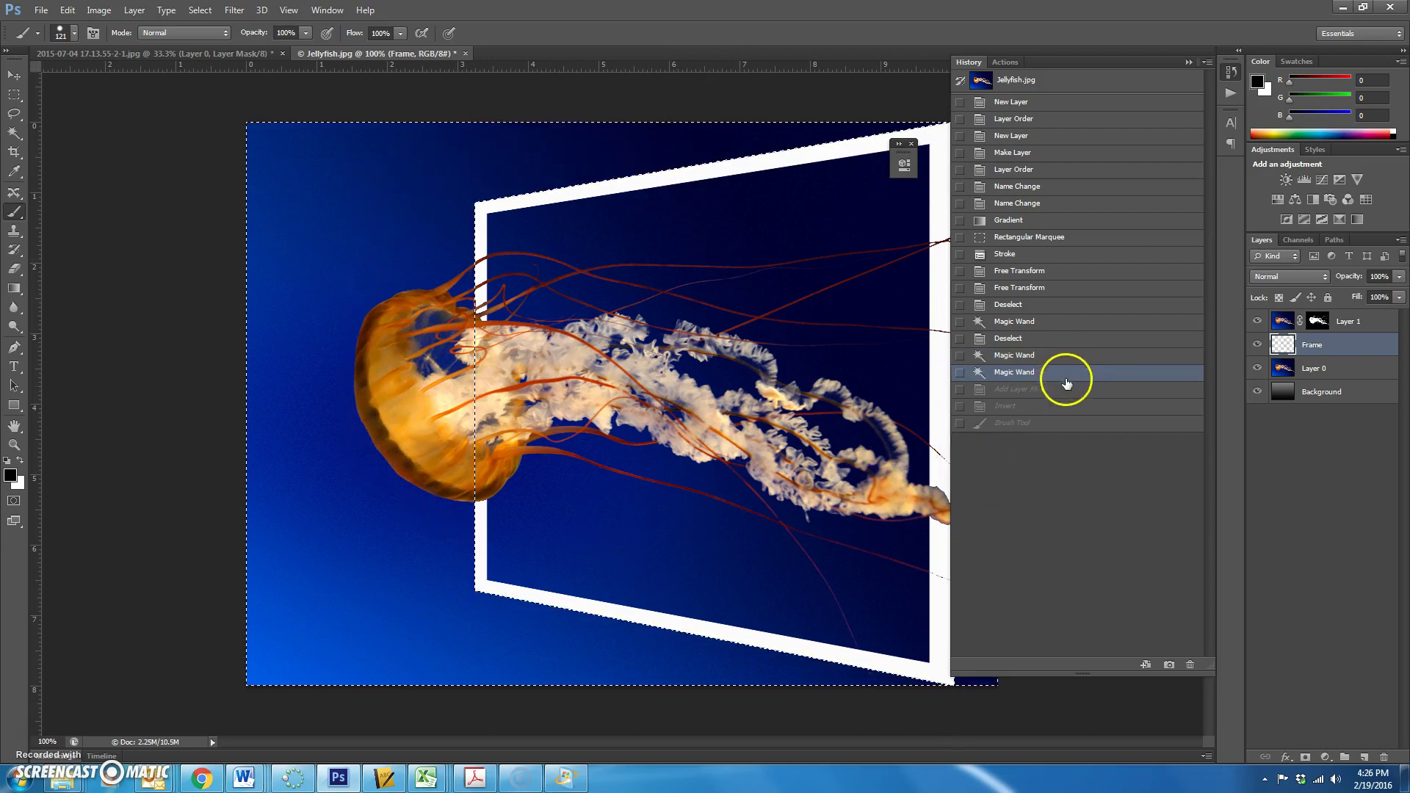
# - Advance the jellyfish history through the layer mask and its inversion to the final Brush Tool state, and collapse the history
pyautogui.click(1046, 391)
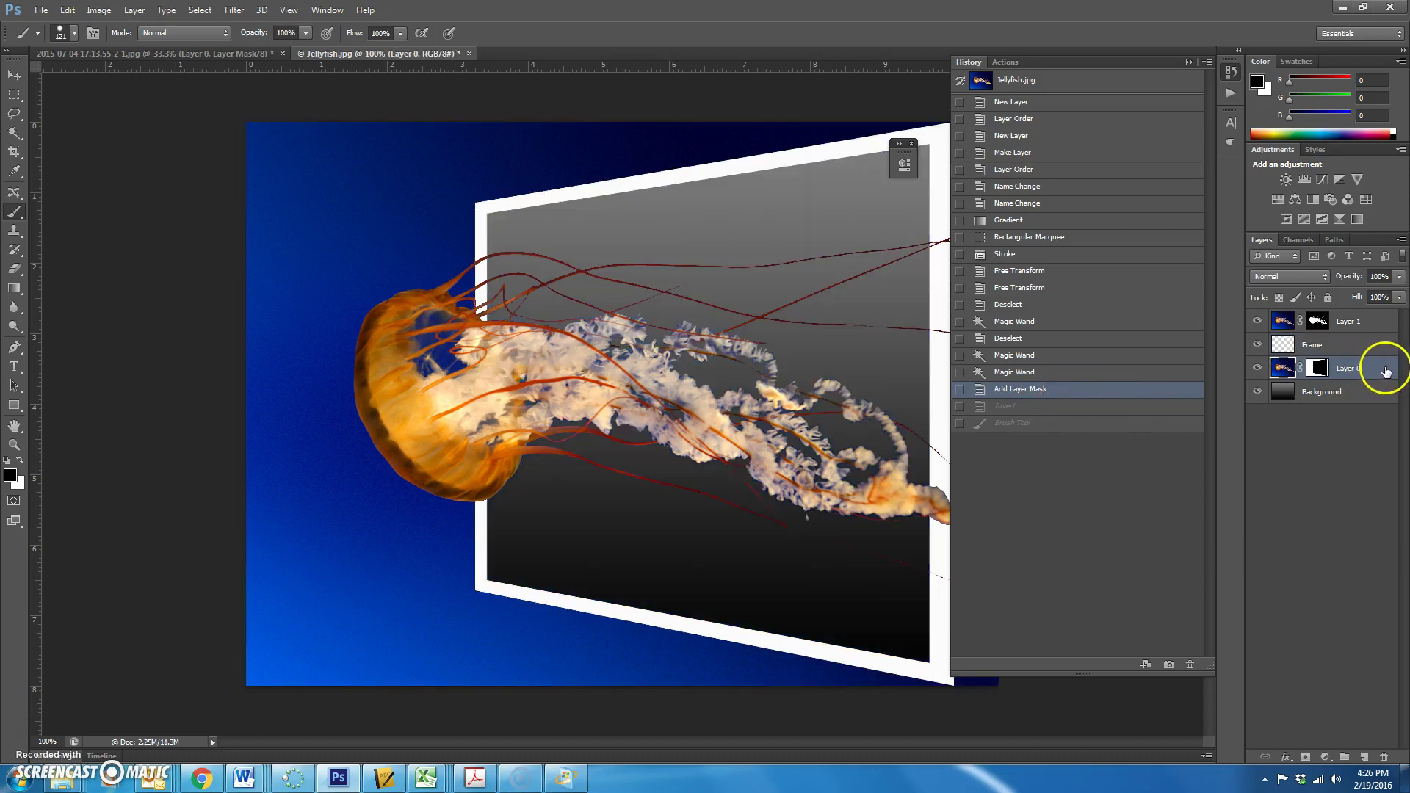
pyautogui.click(1071, 407)
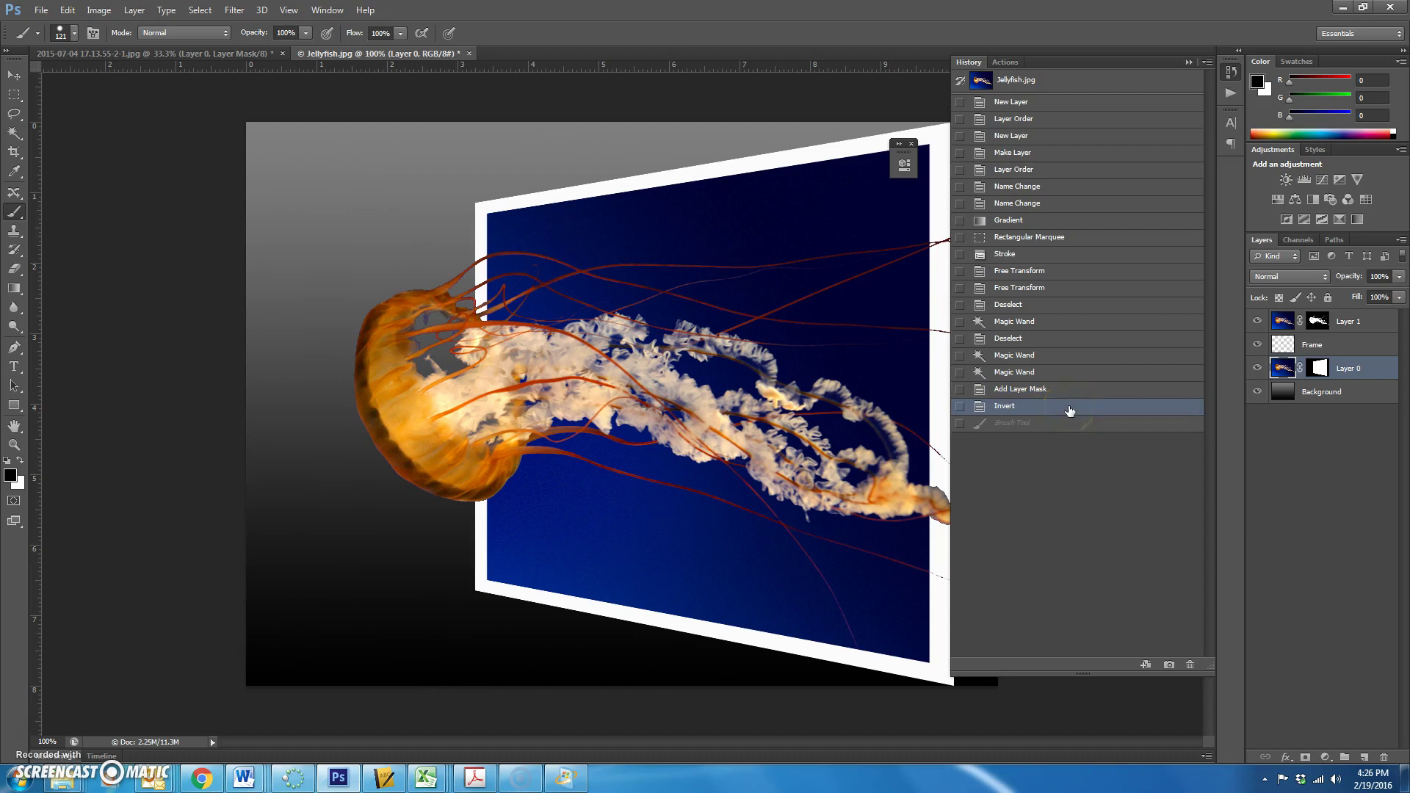
pyautogui.click(1066, 423)
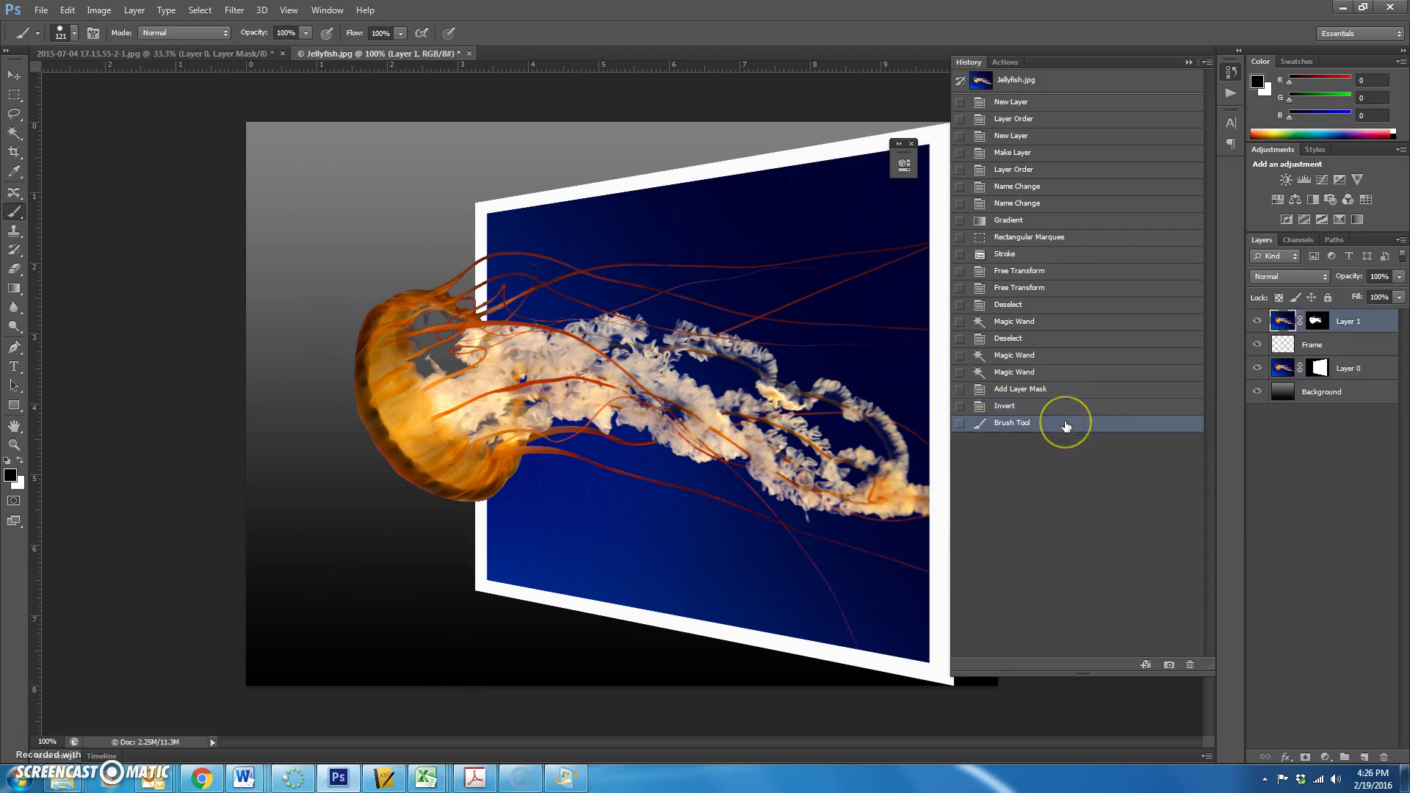
pyautogui.click(1188, 62)
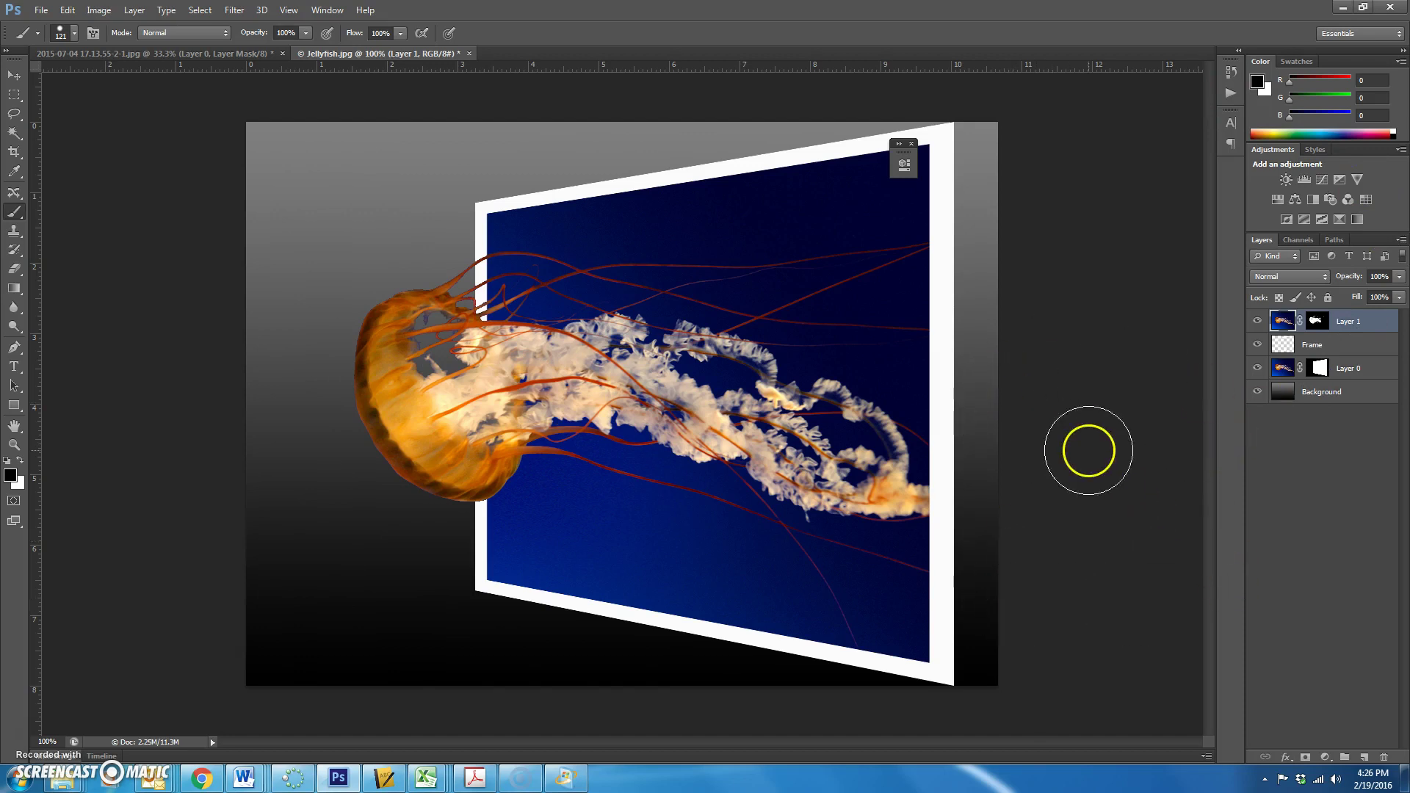